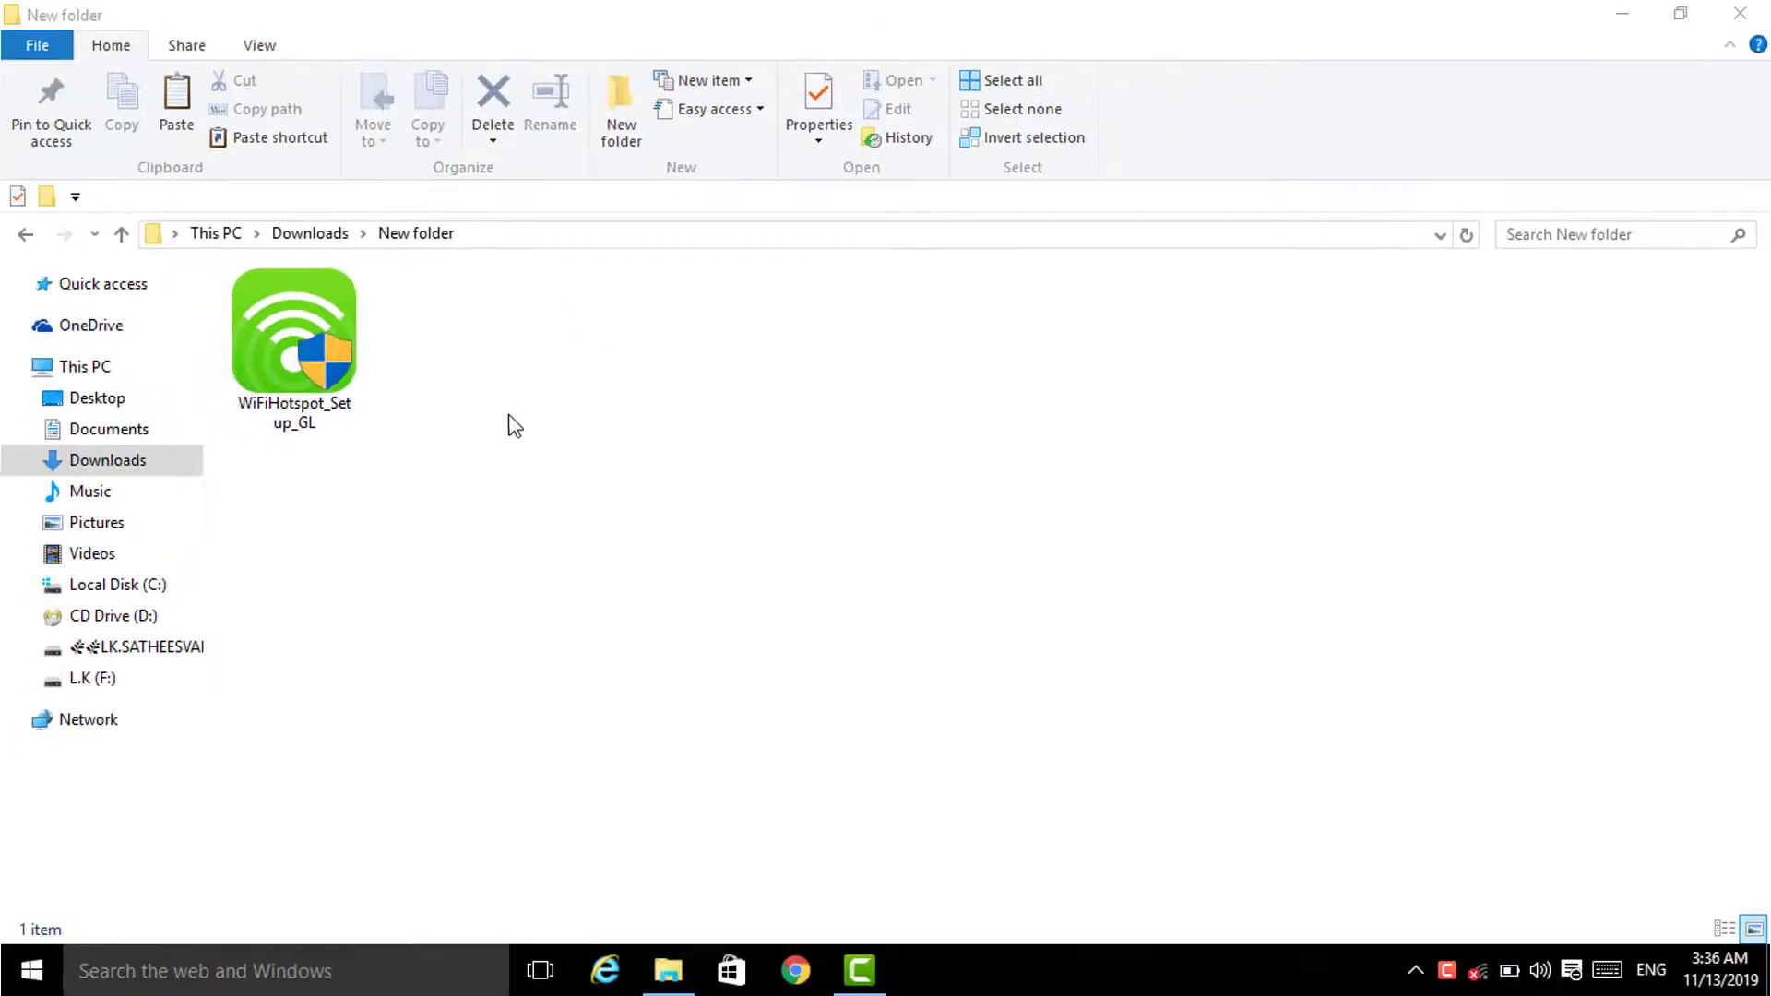
right_click(467, 414)
left_click(517, 507)
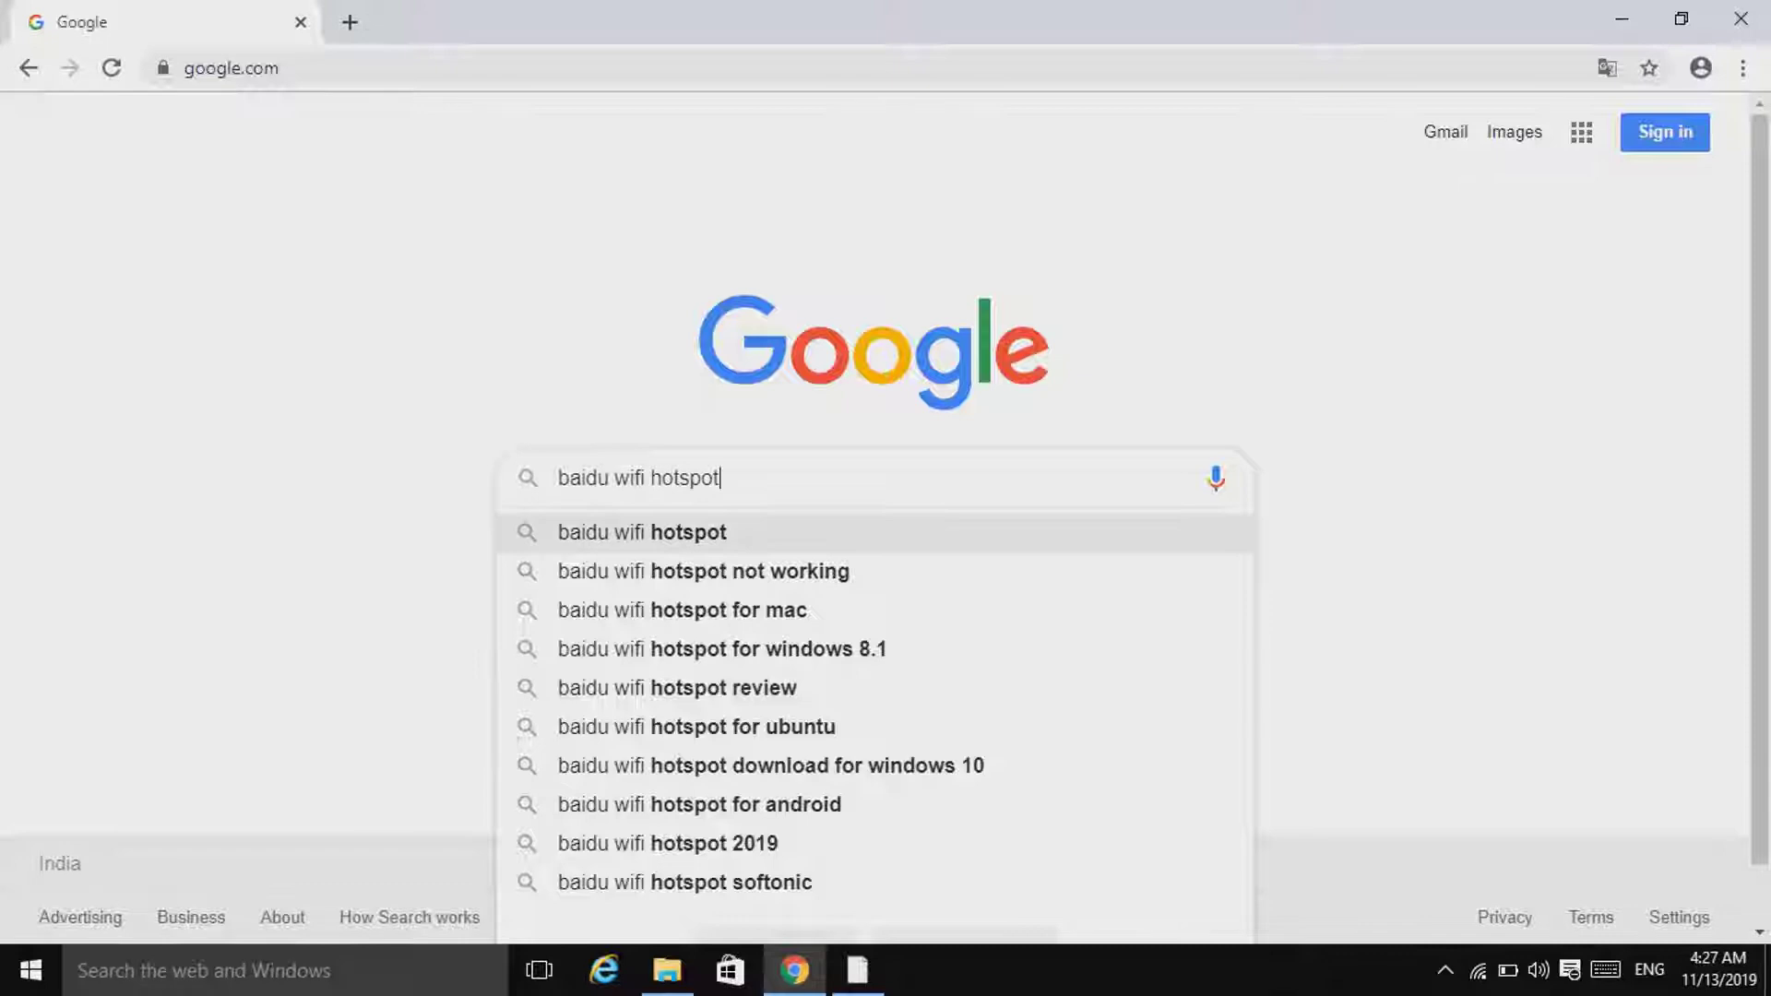
key("Return")
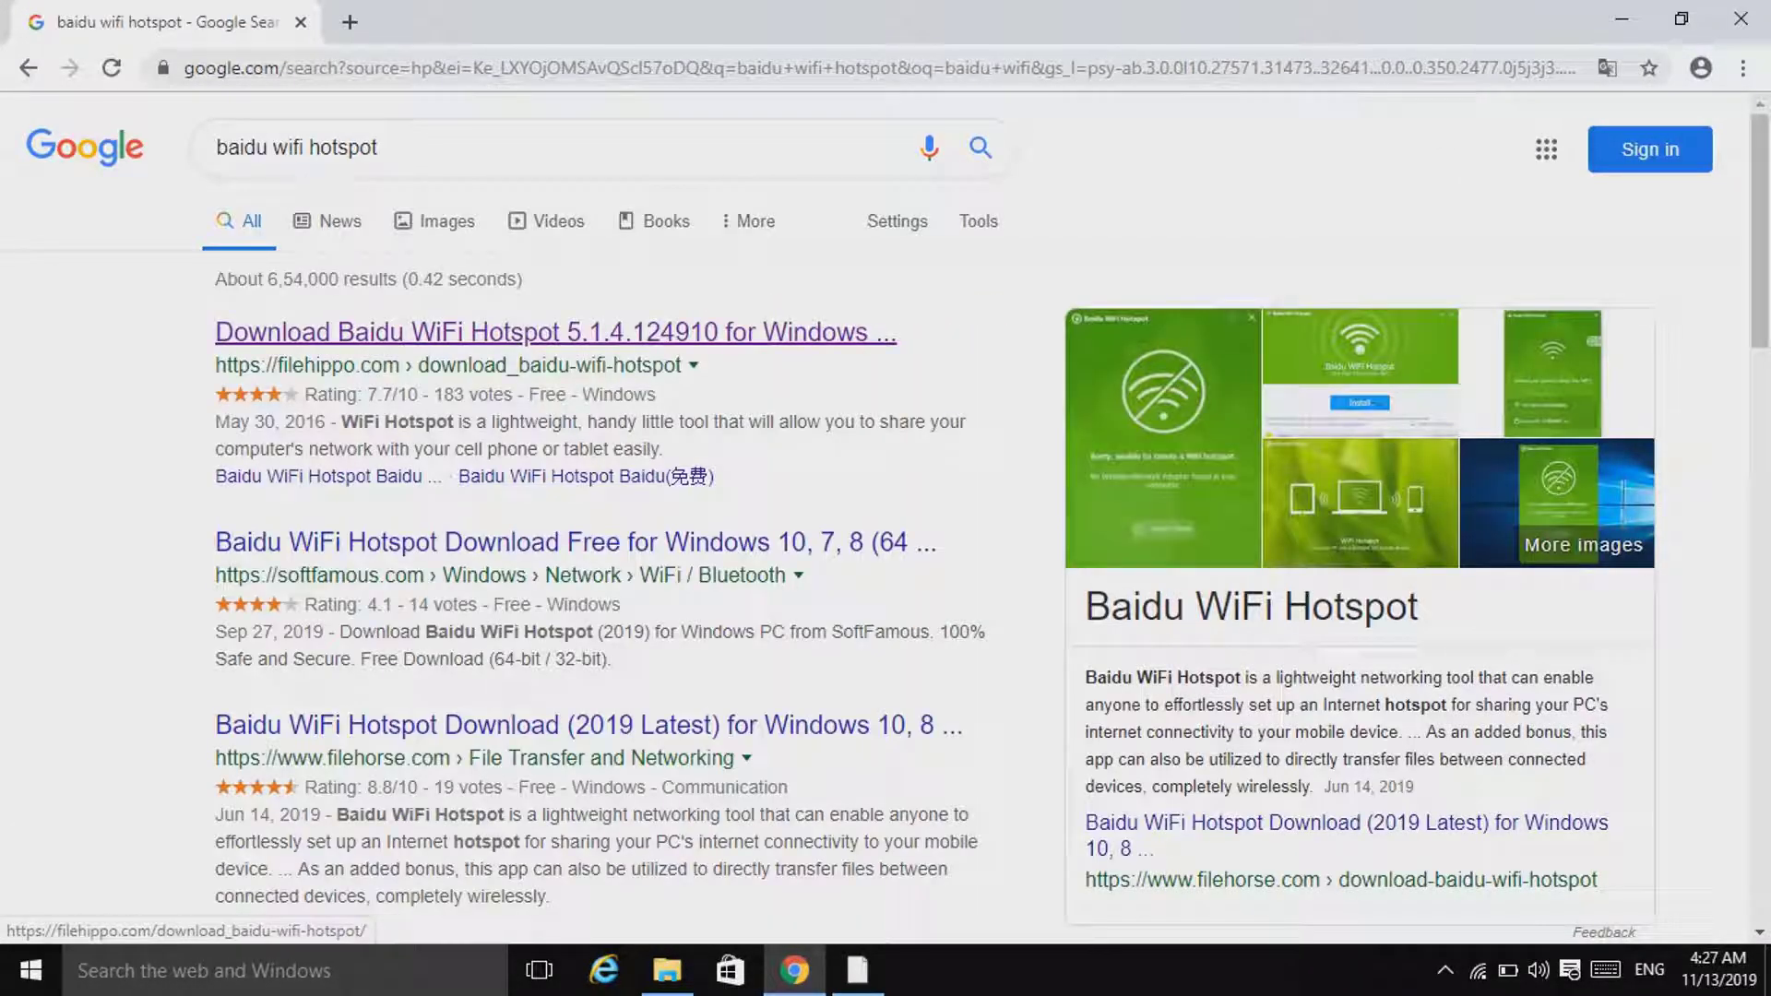
left_click(553, 331)
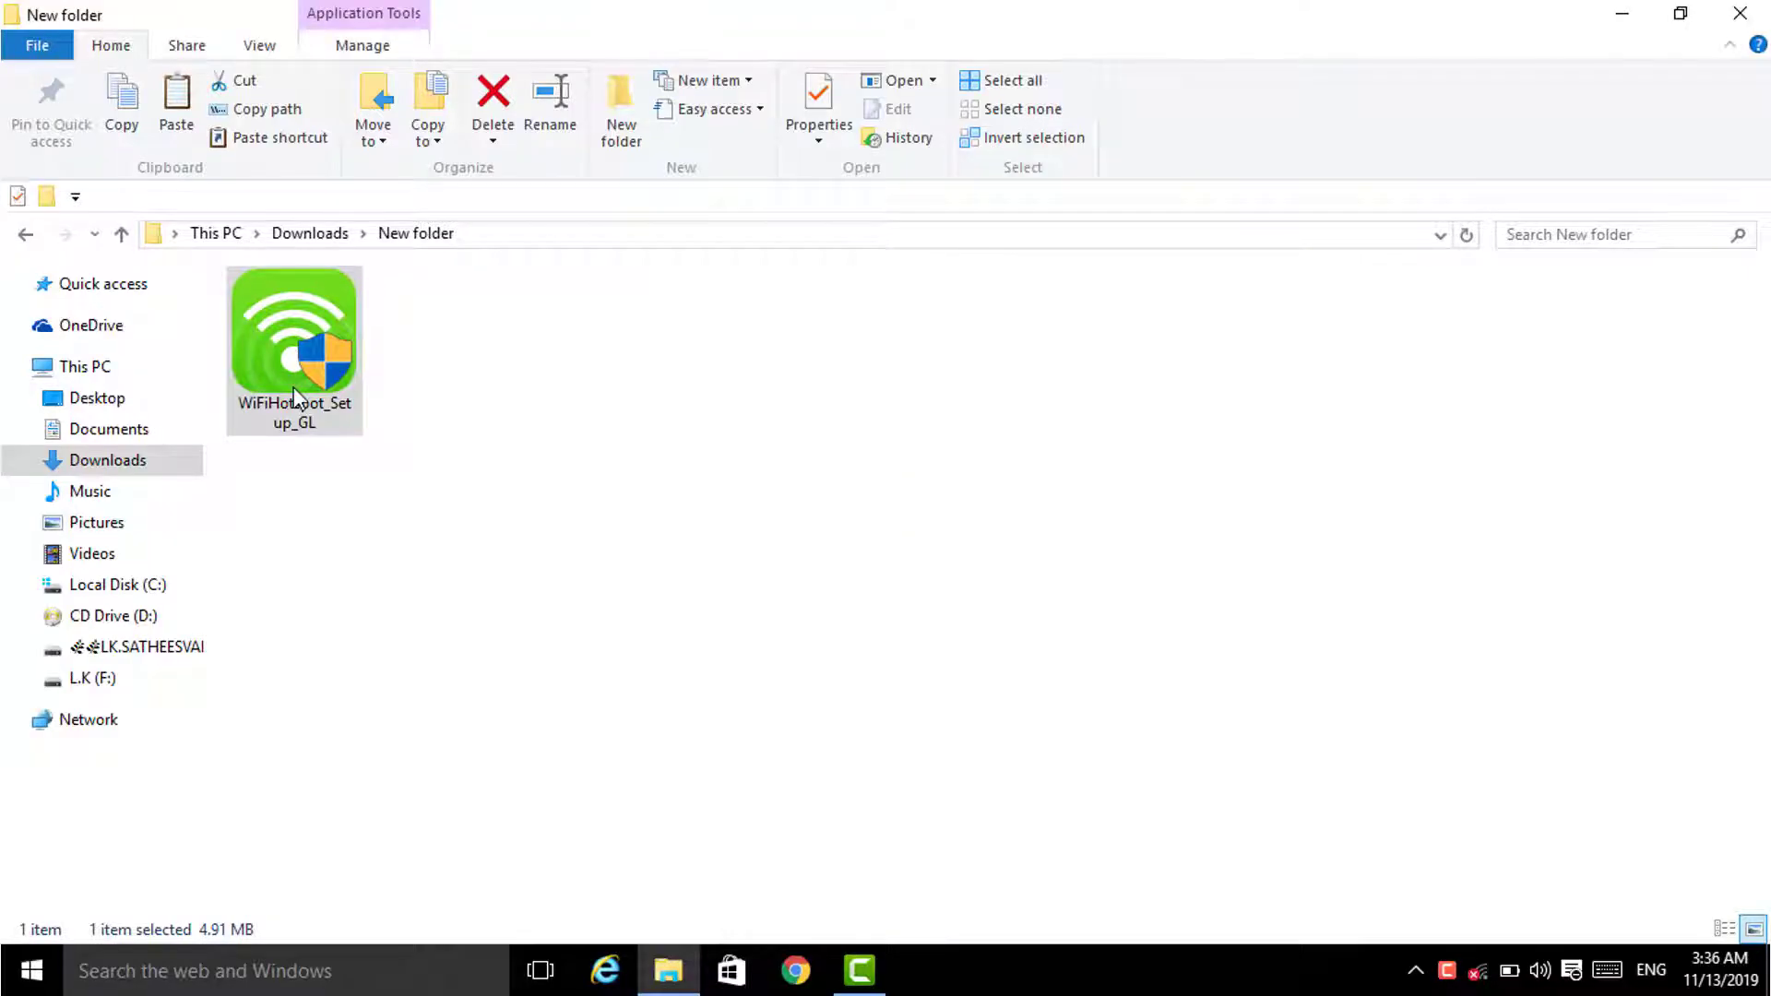
Step: Run the WiFiHotspot_Setup_GL installer, install Baidu WiFi Hotspot, and launch it from its desktop shortcut
double_click(293, 388)
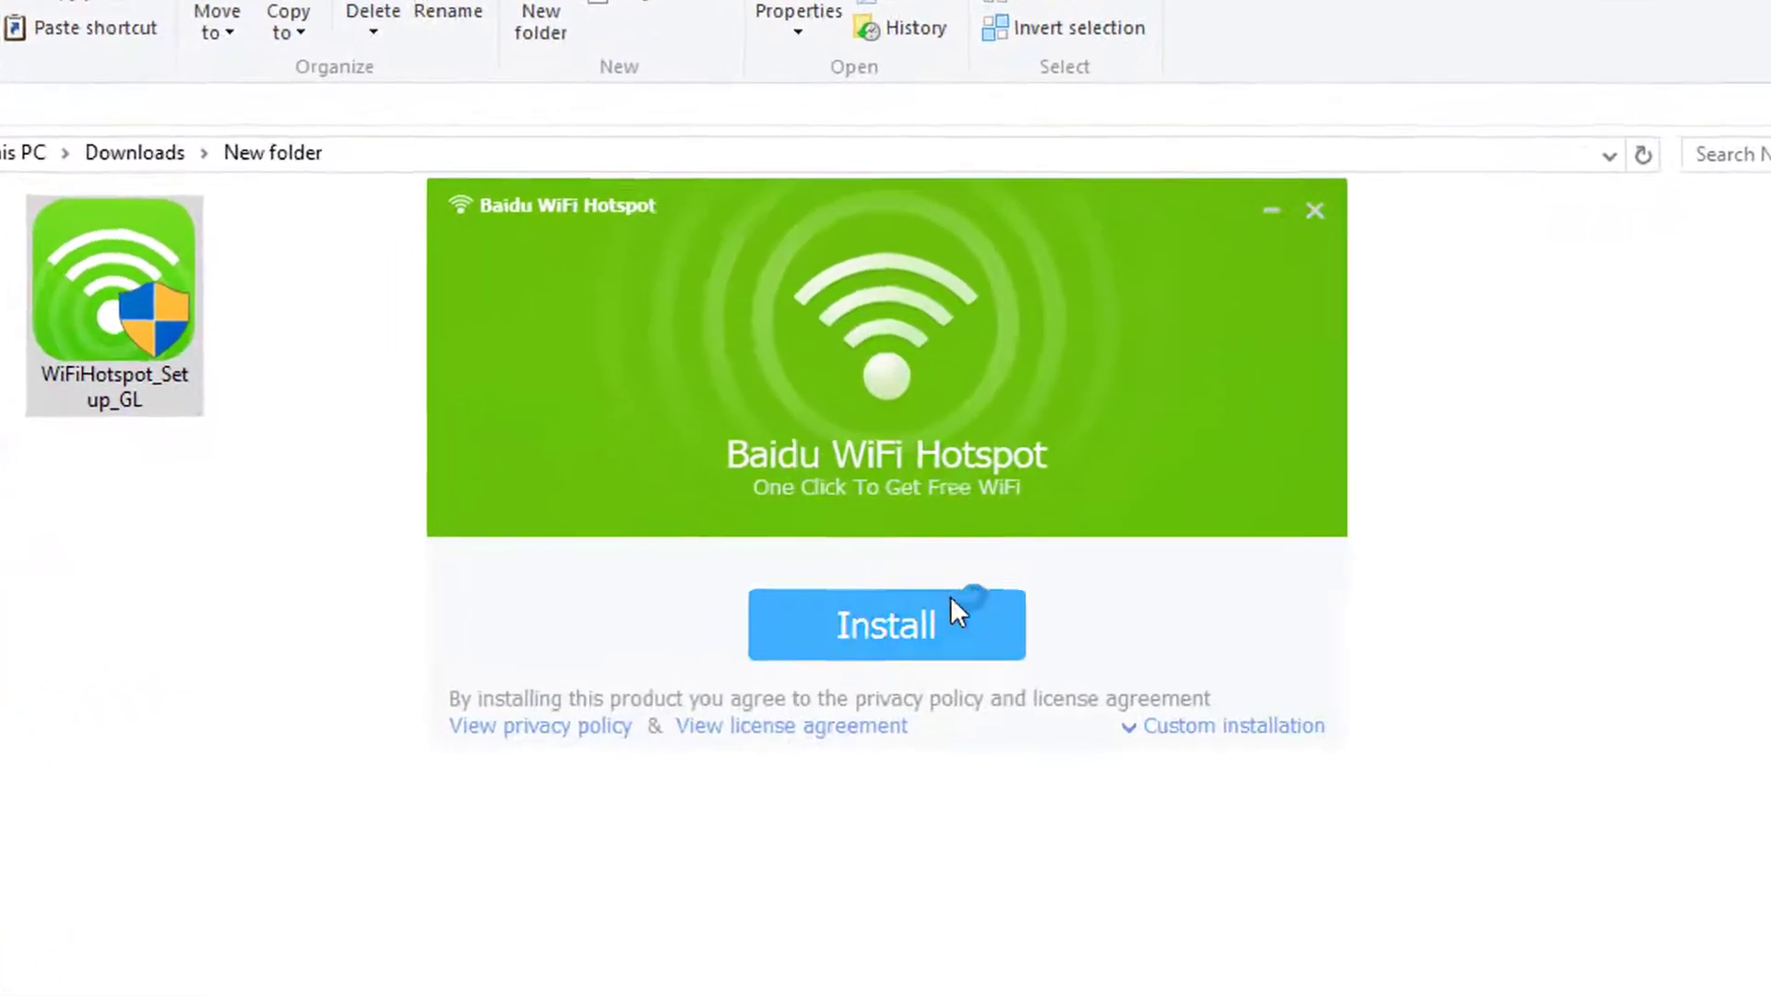
left_click(876, 650)
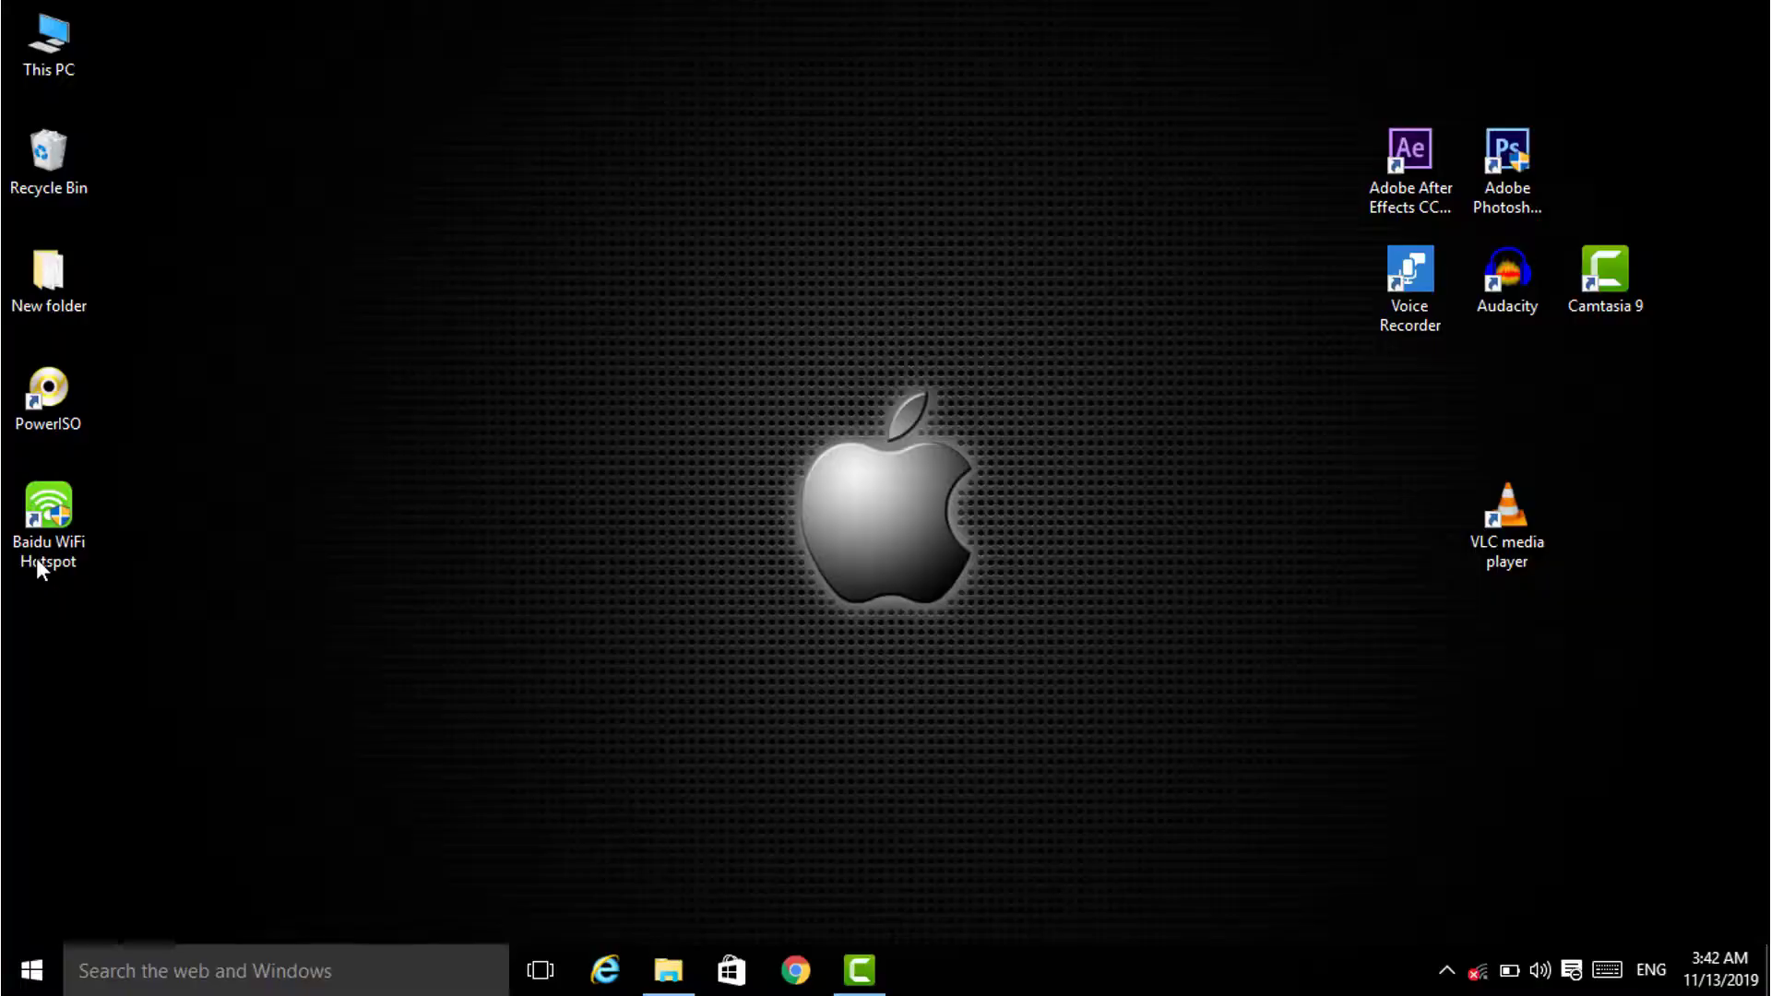
double_click(60, 634)
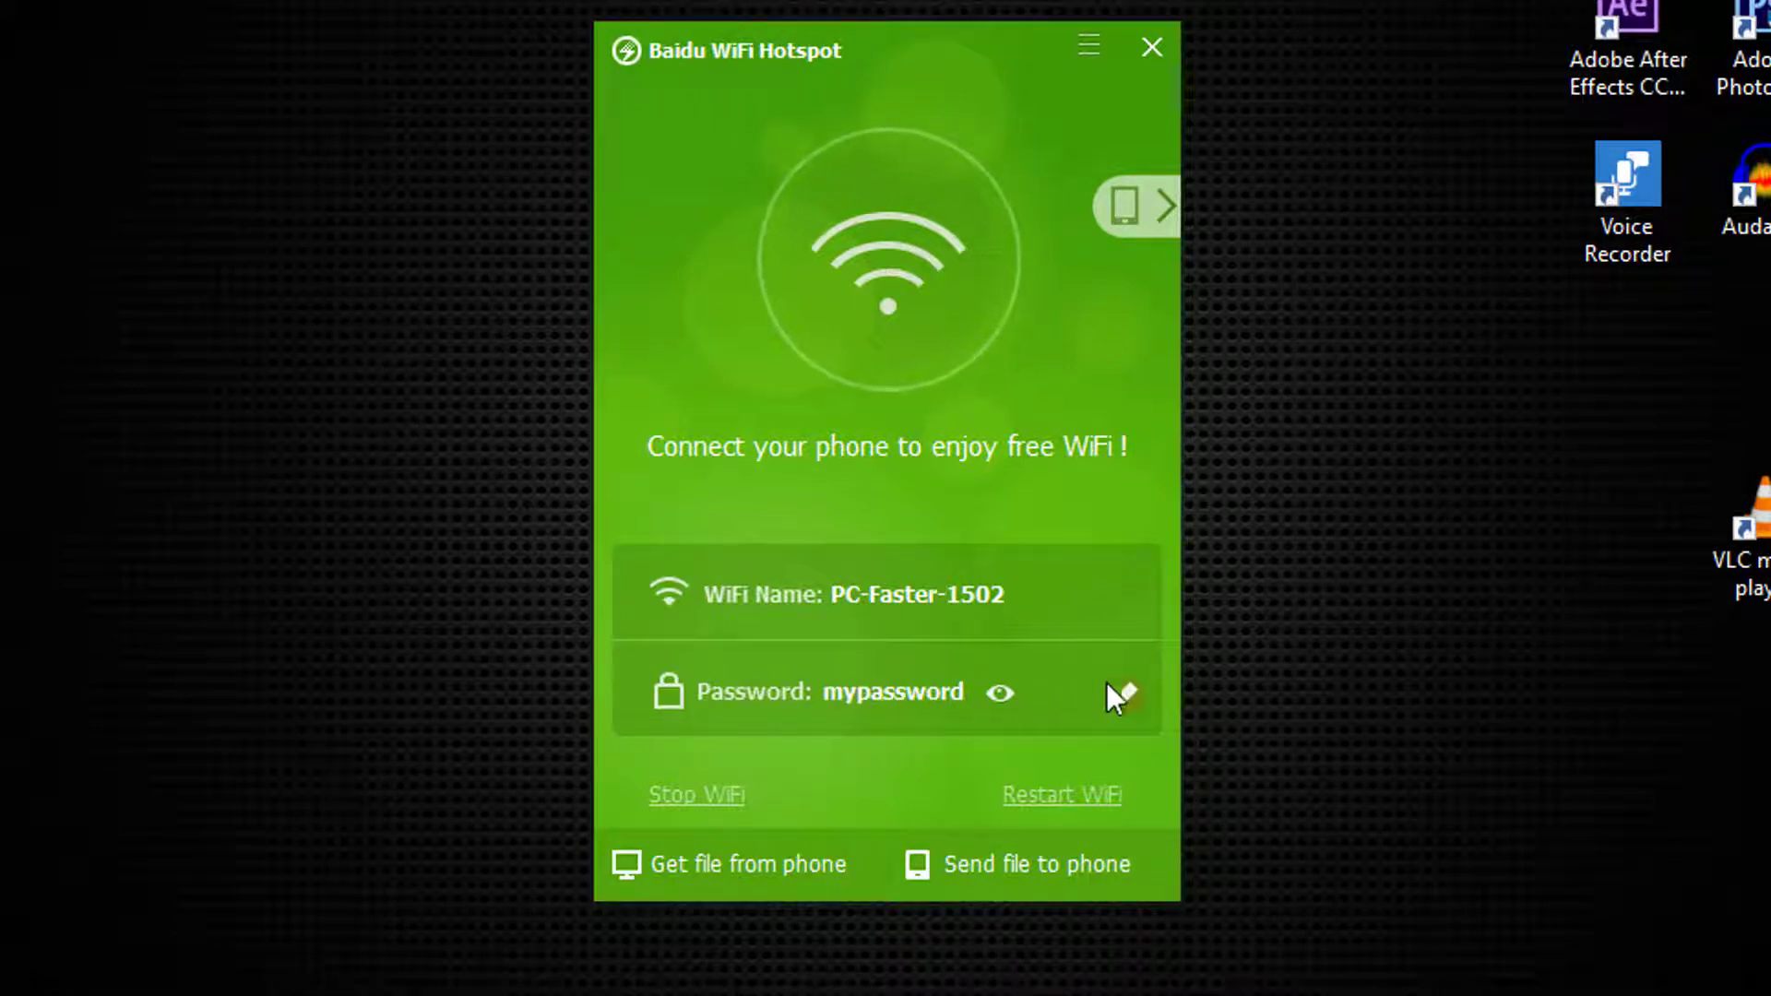
Step: Rename the hotspot to 'kk tech', set a new password, and save the settings
left_click(1125, 595)
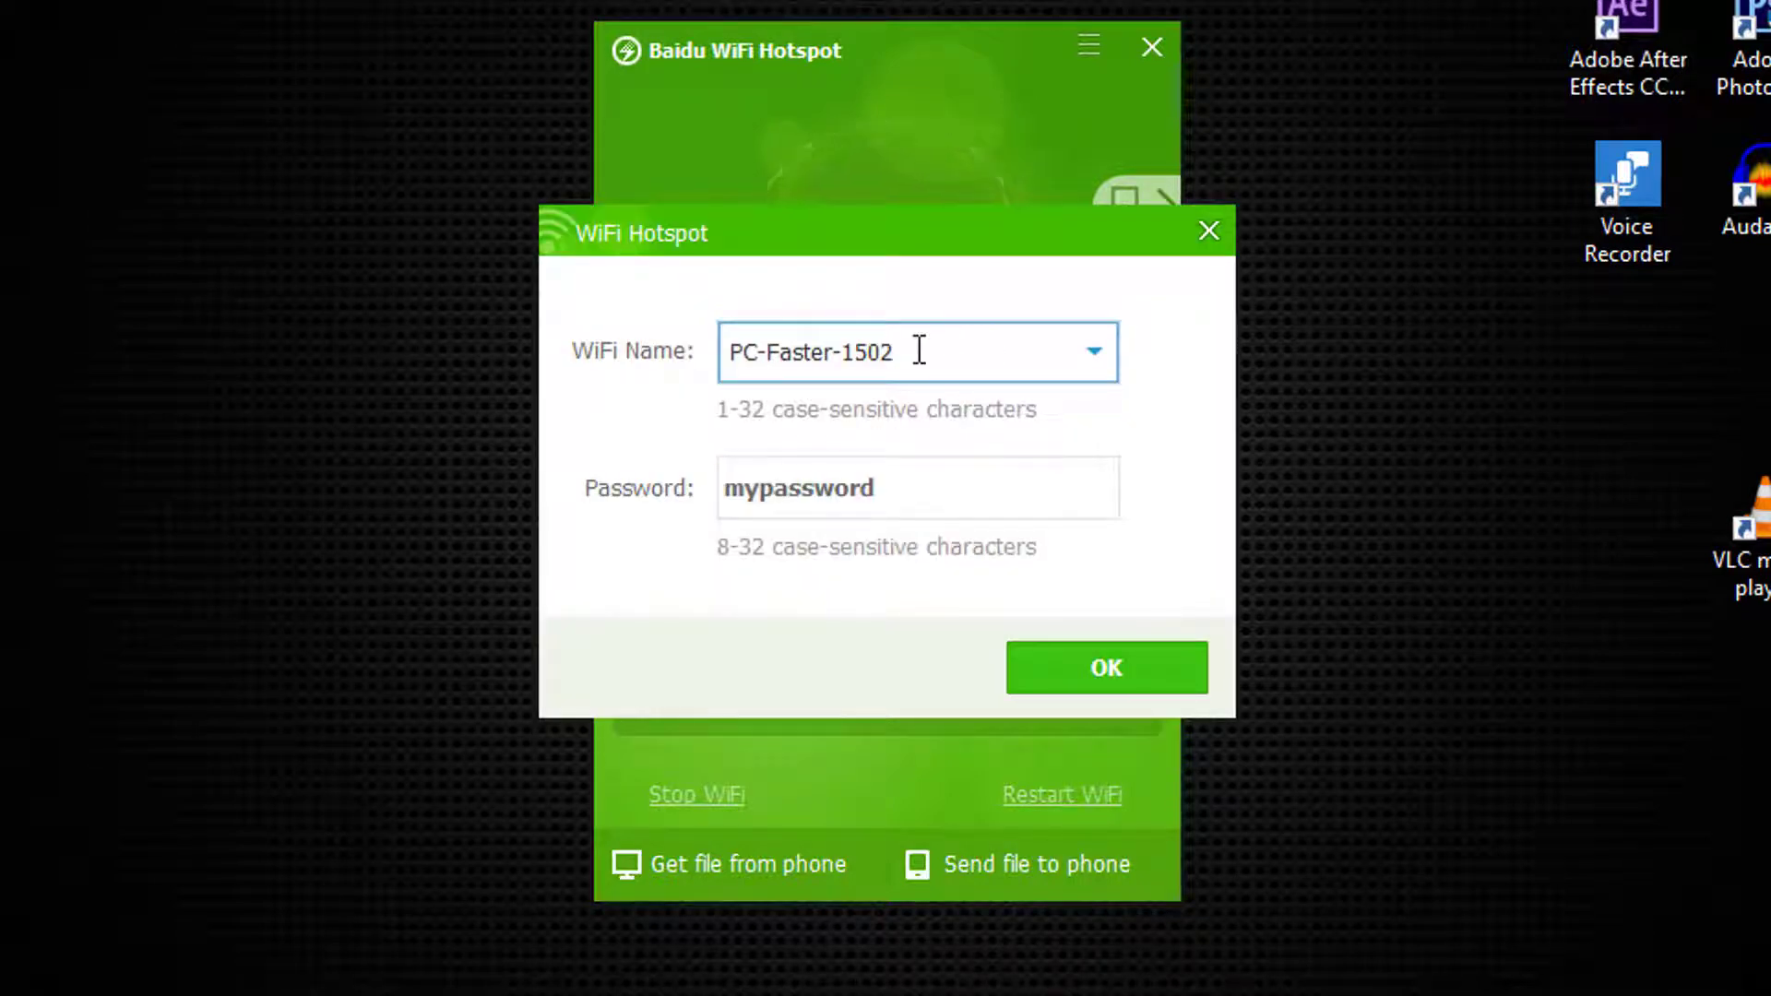
key("BackSpace")
key("BackSpace")
key("BackSpace")
key("BackSpace")
key("BackSpace")
key("BackSpace")
key("BackSpace")
key("BackSpace")
key("BackSpace")
key("BackSpace")
key("BackSpace")
key("BackSpace")
key("BackSpace")
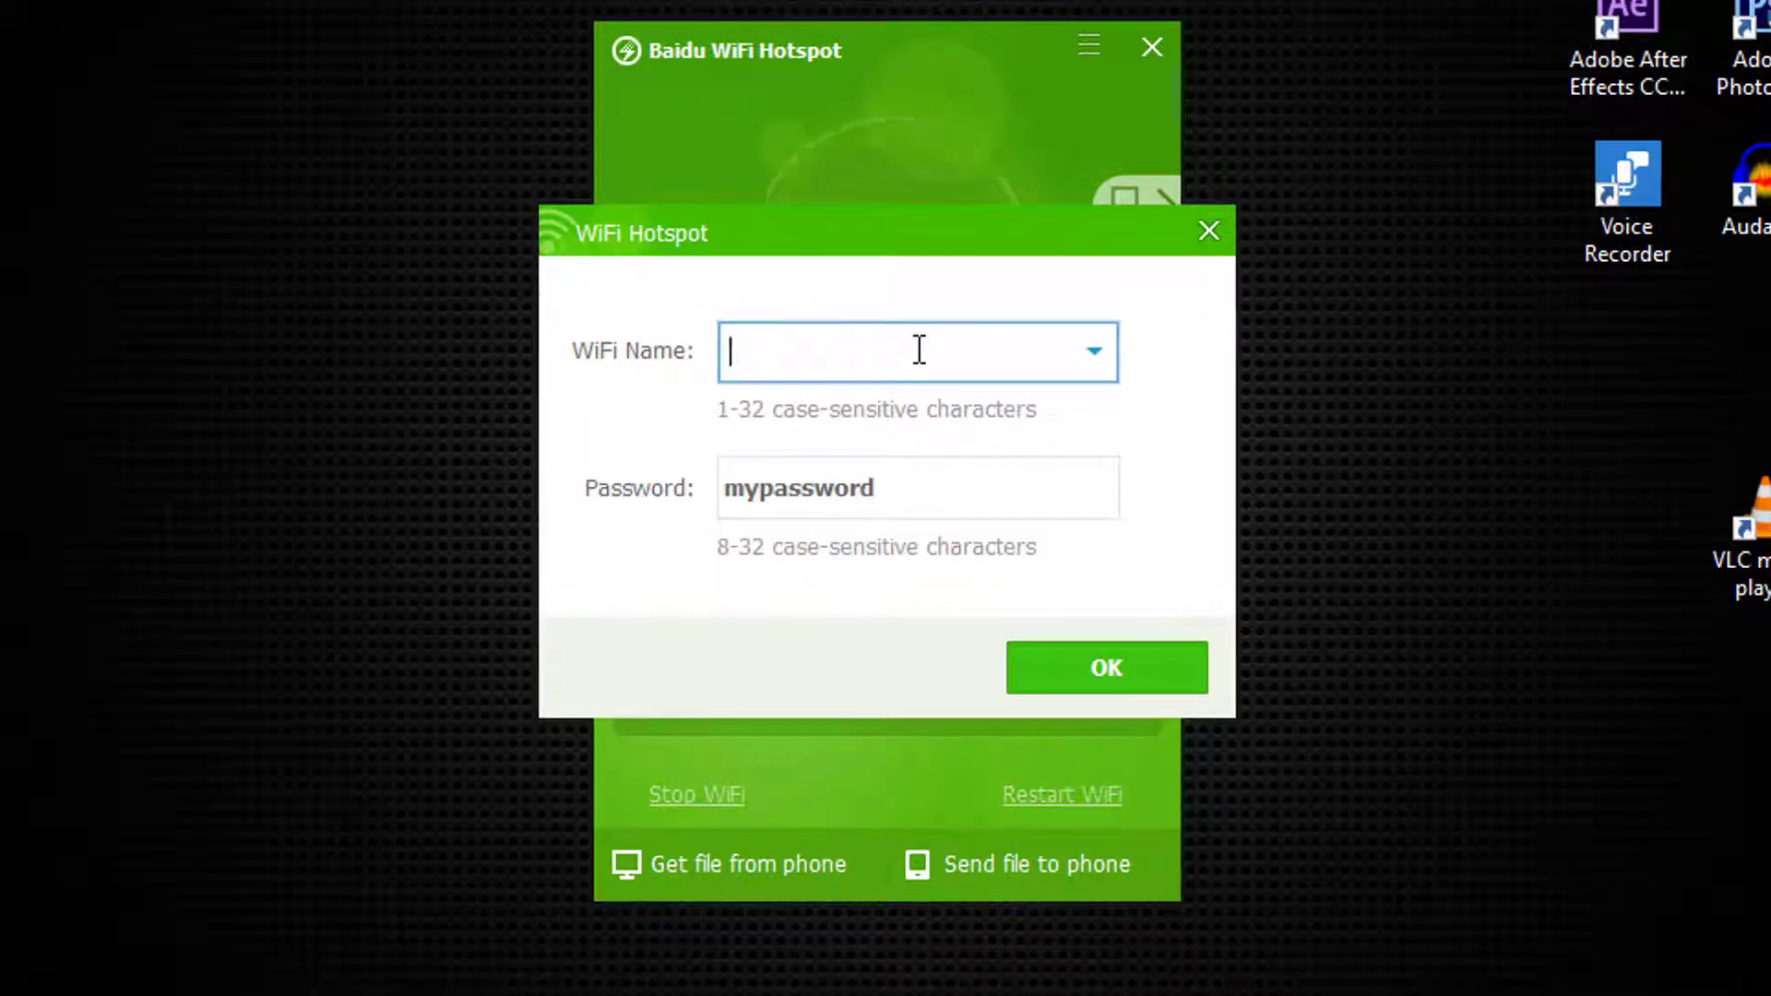
type("kk tech")
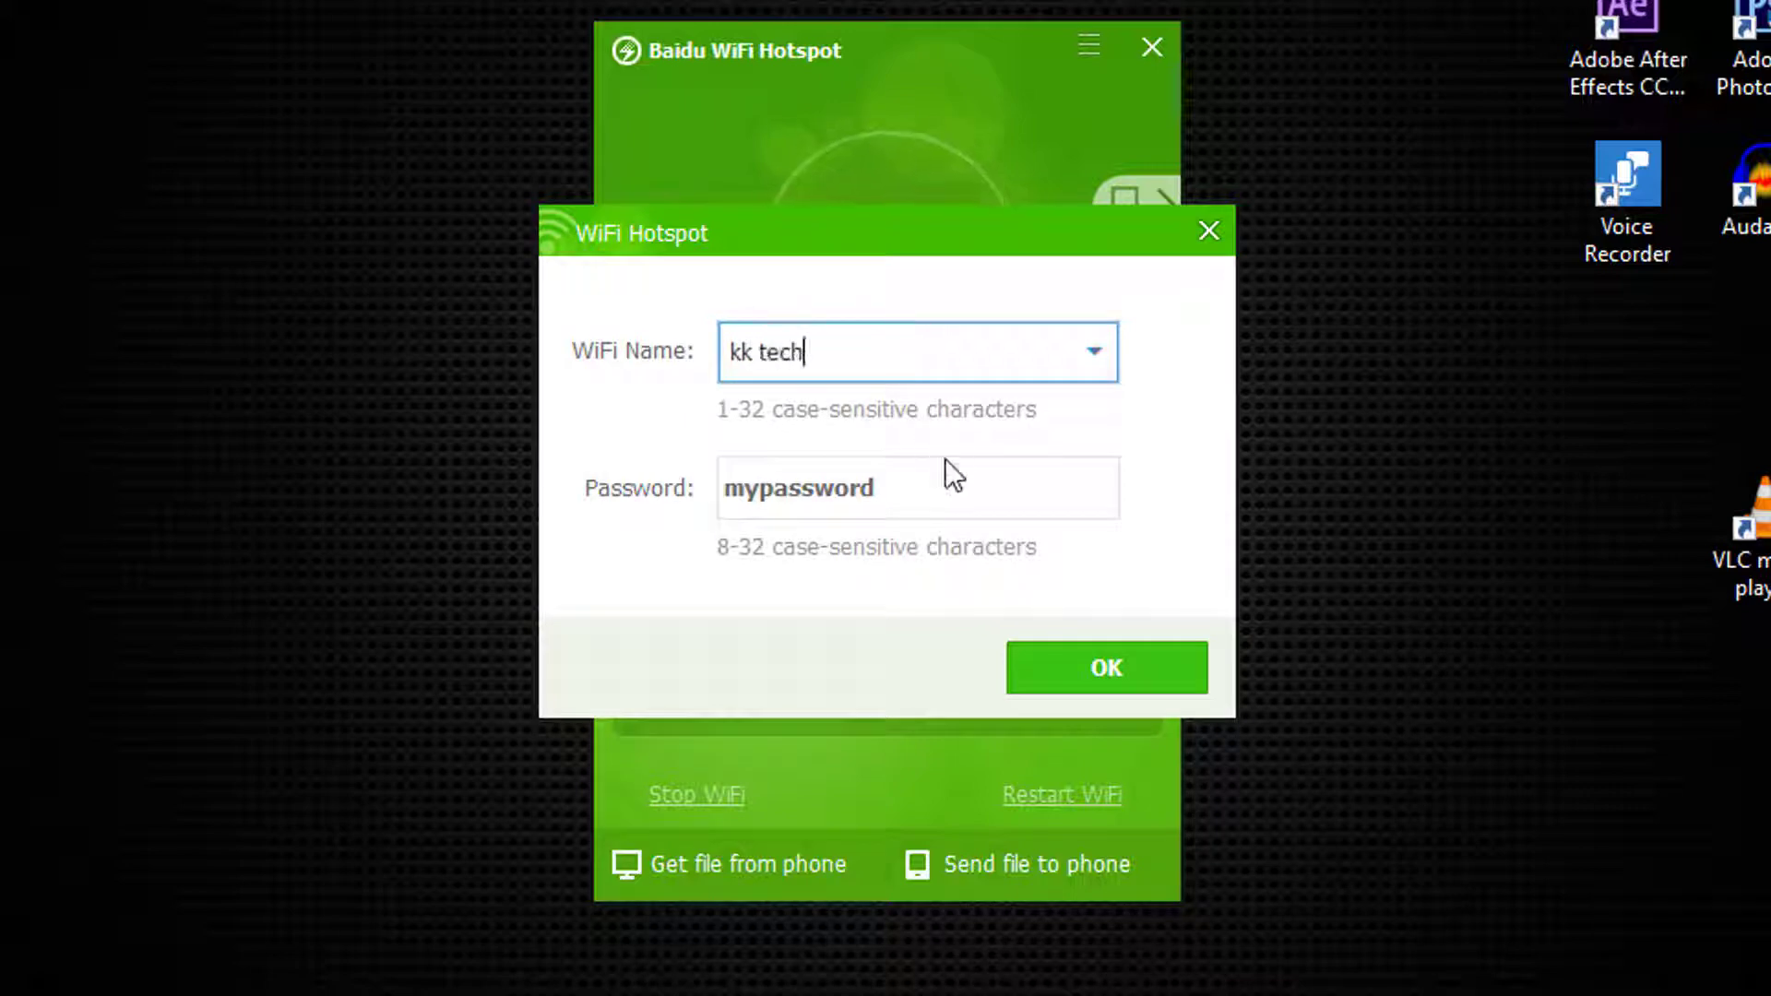
left_click(946, 480)
type("1234567890")
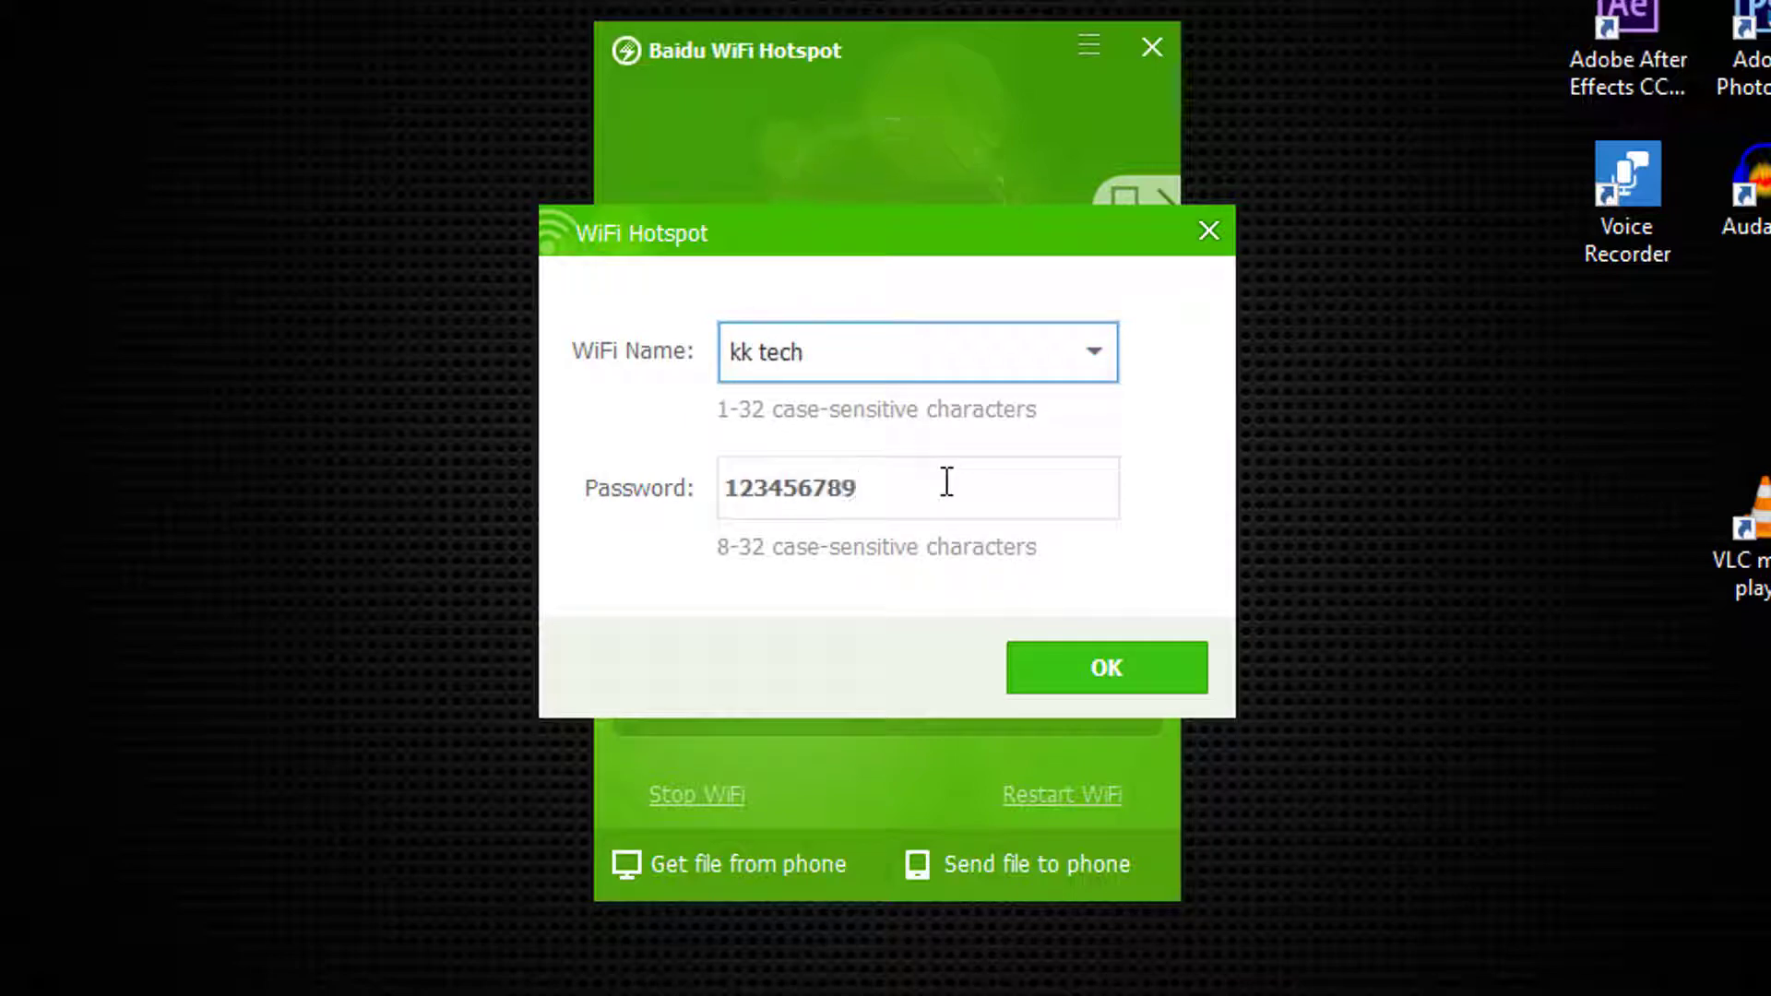
left_click(1060, 678)
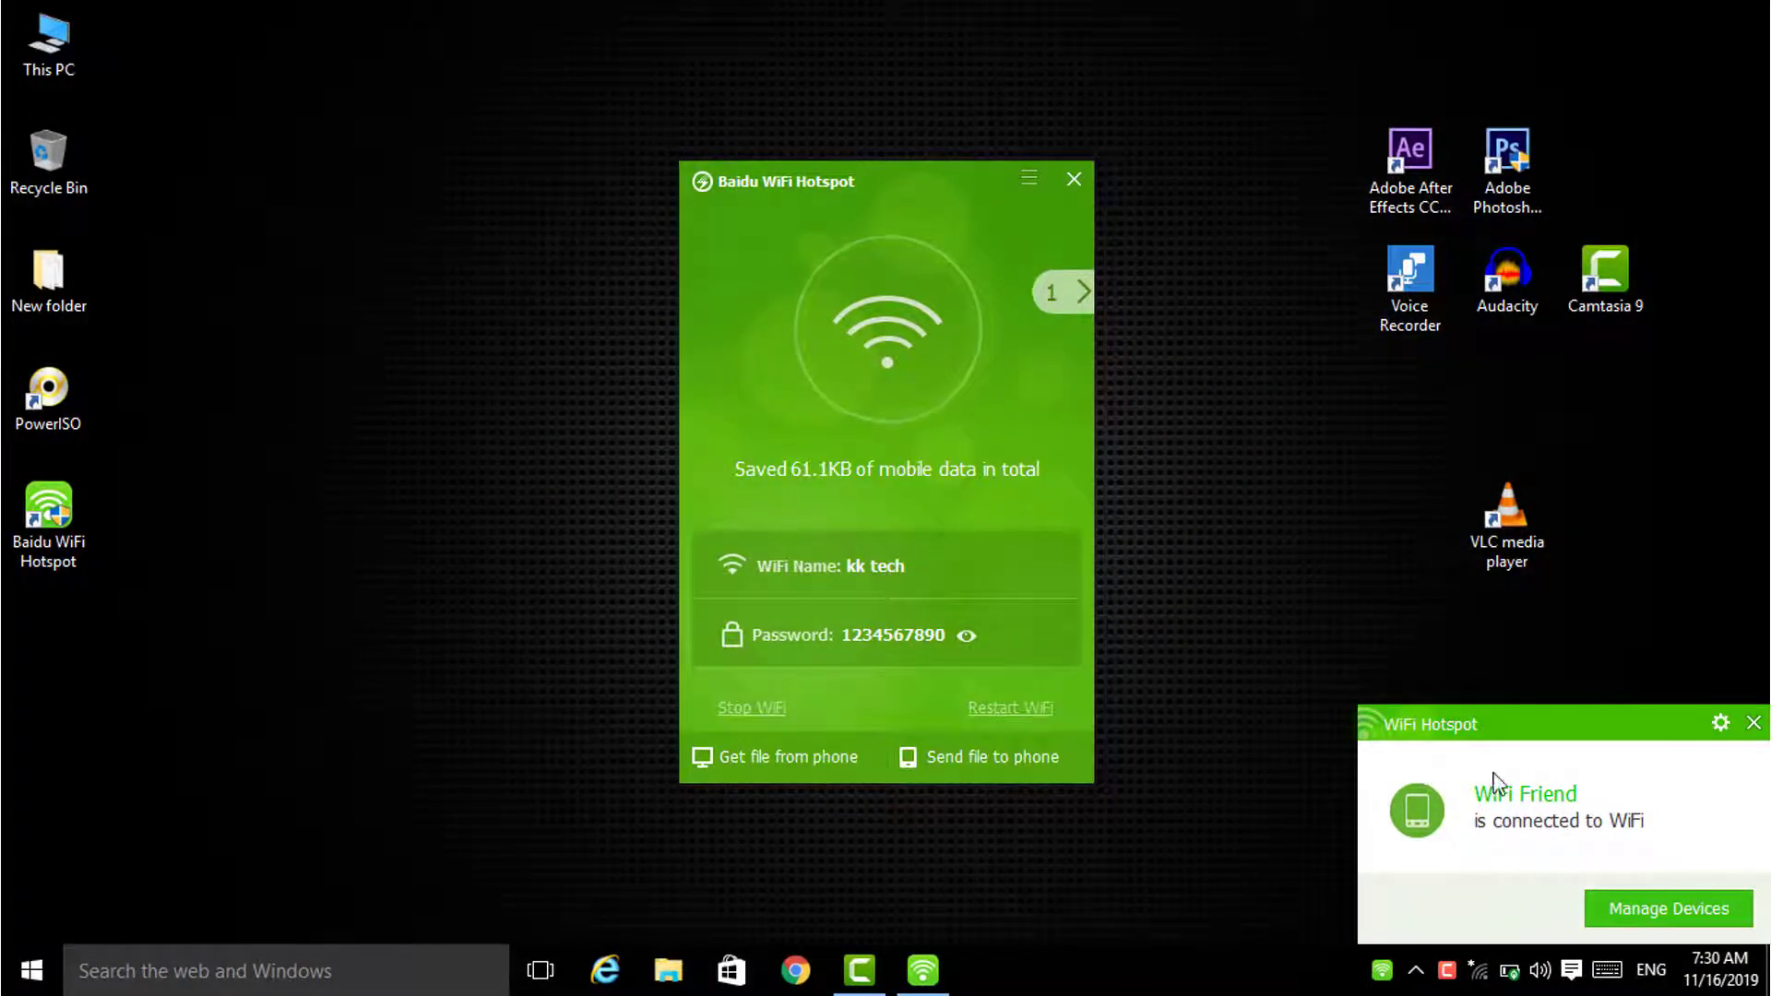
left_click(1065, 292)
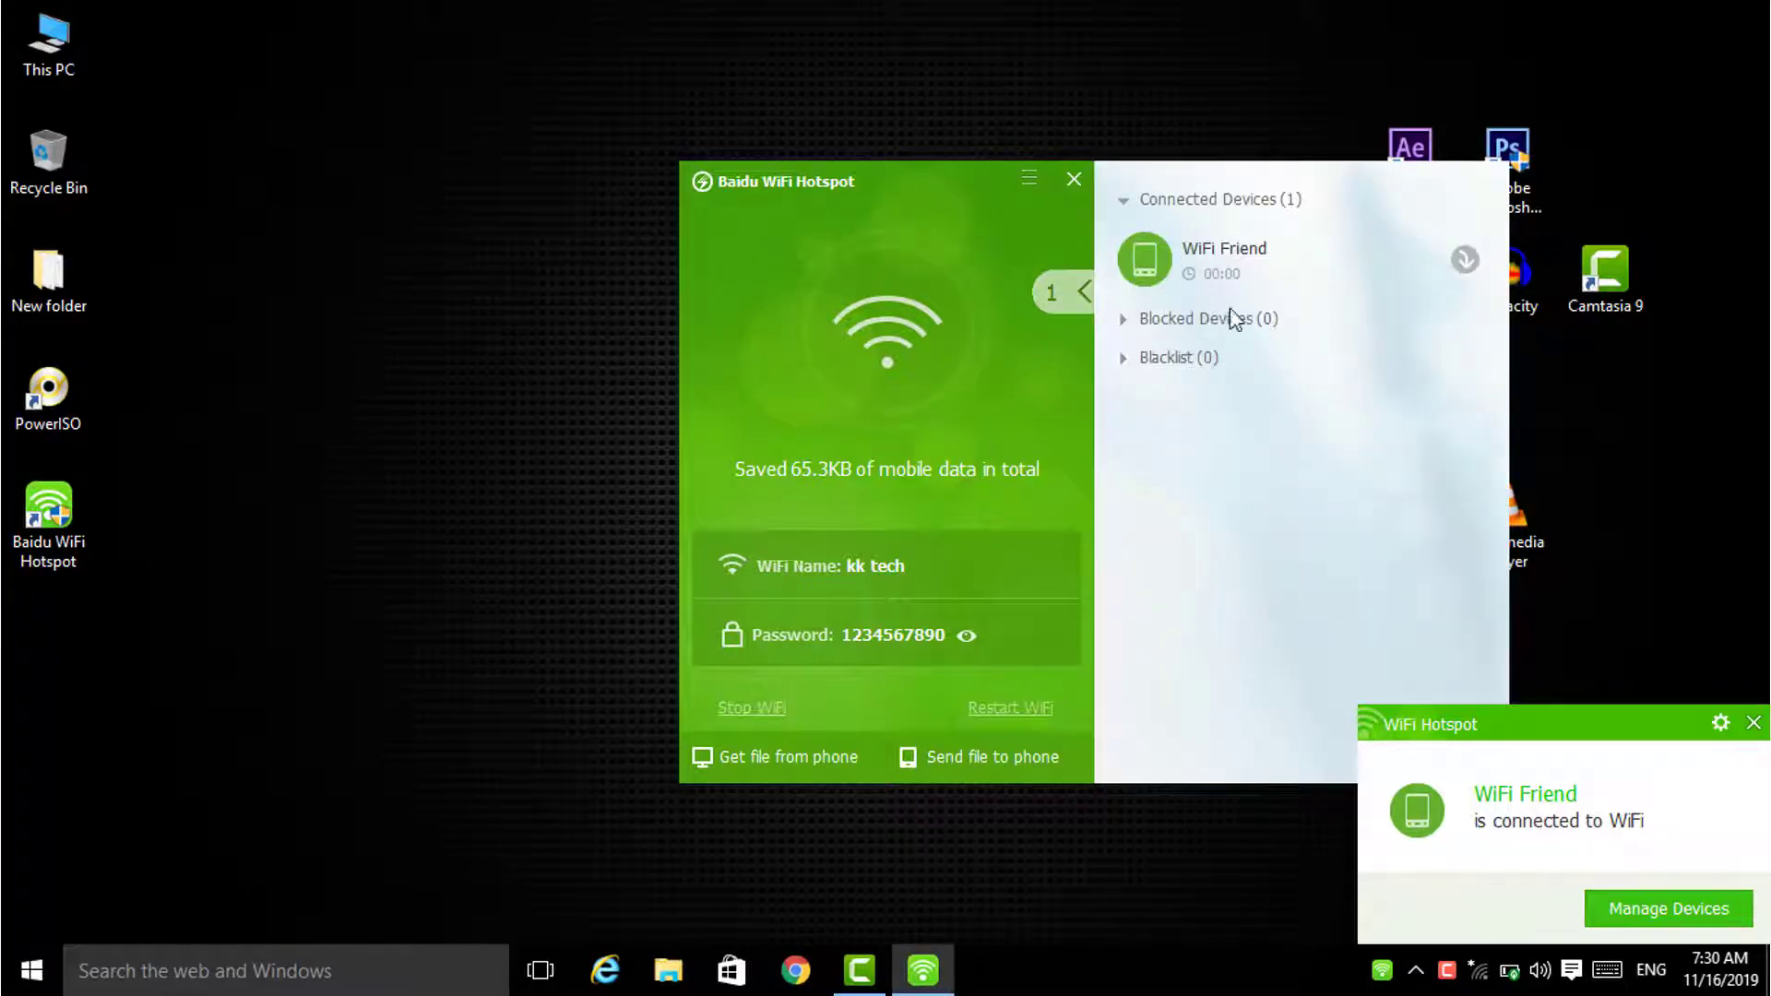
left_click(1082, 293)
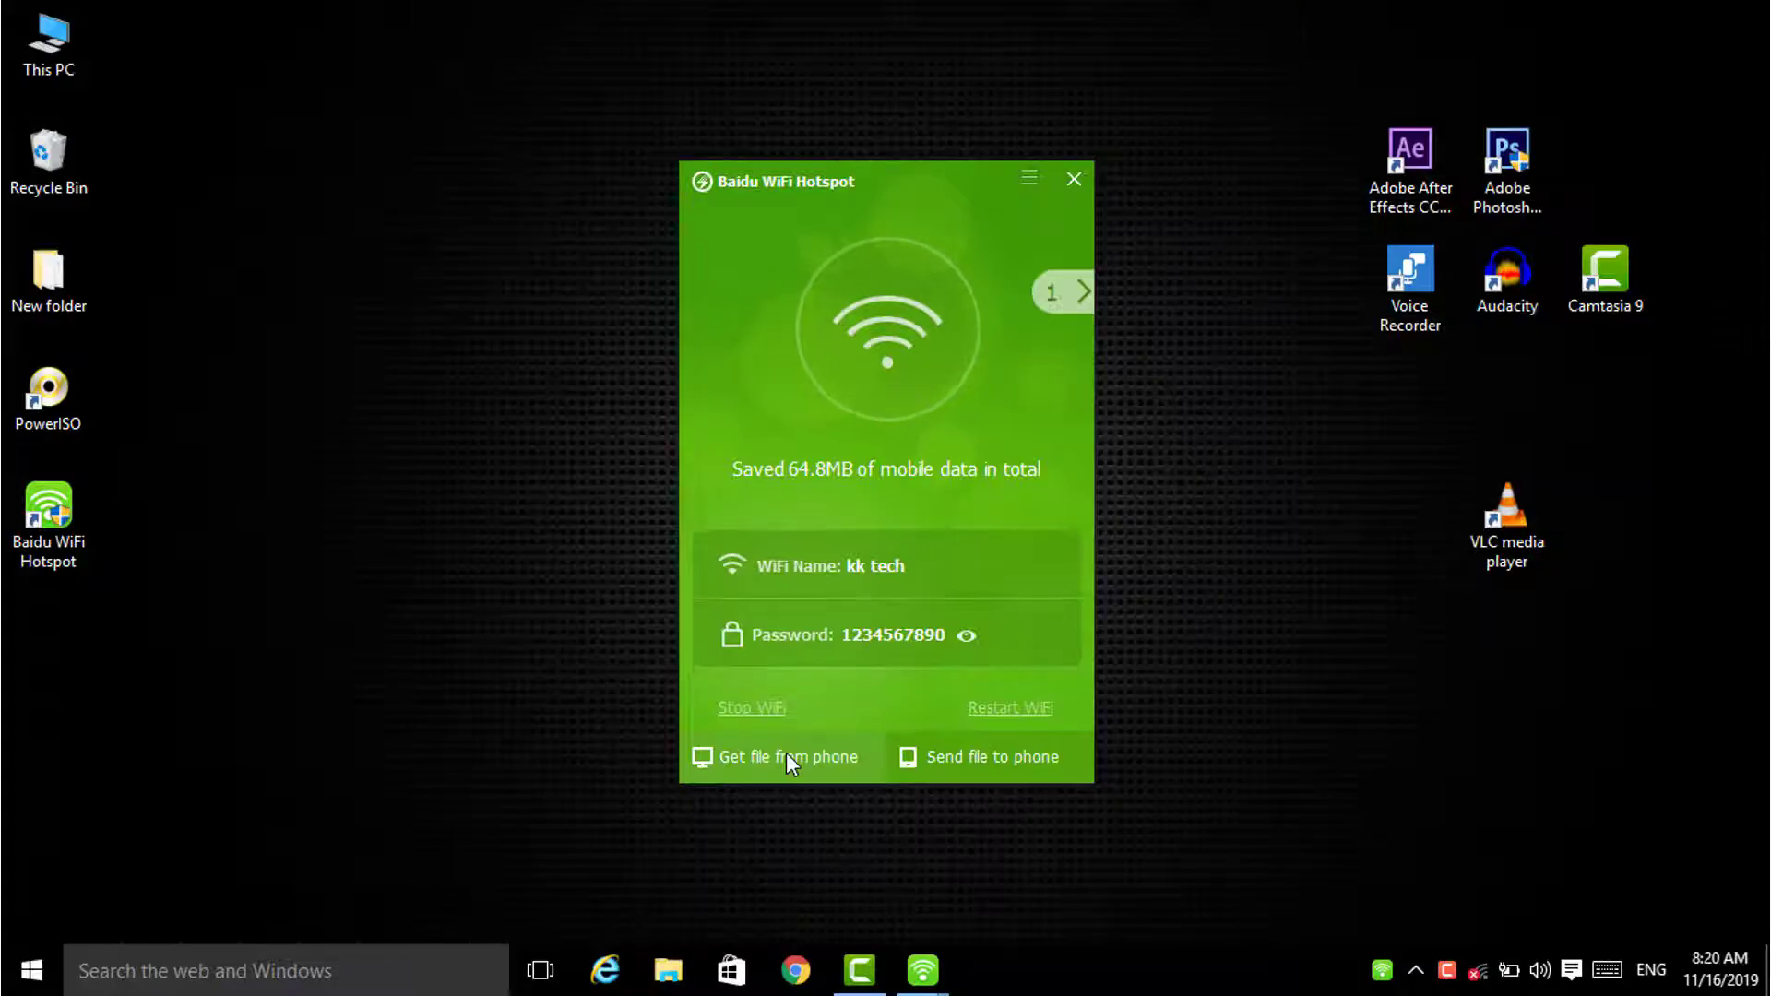
Step: Start Get file from phone and browse the phone's internal storage for 20191109_215048.mp4
left_click(786, 755)
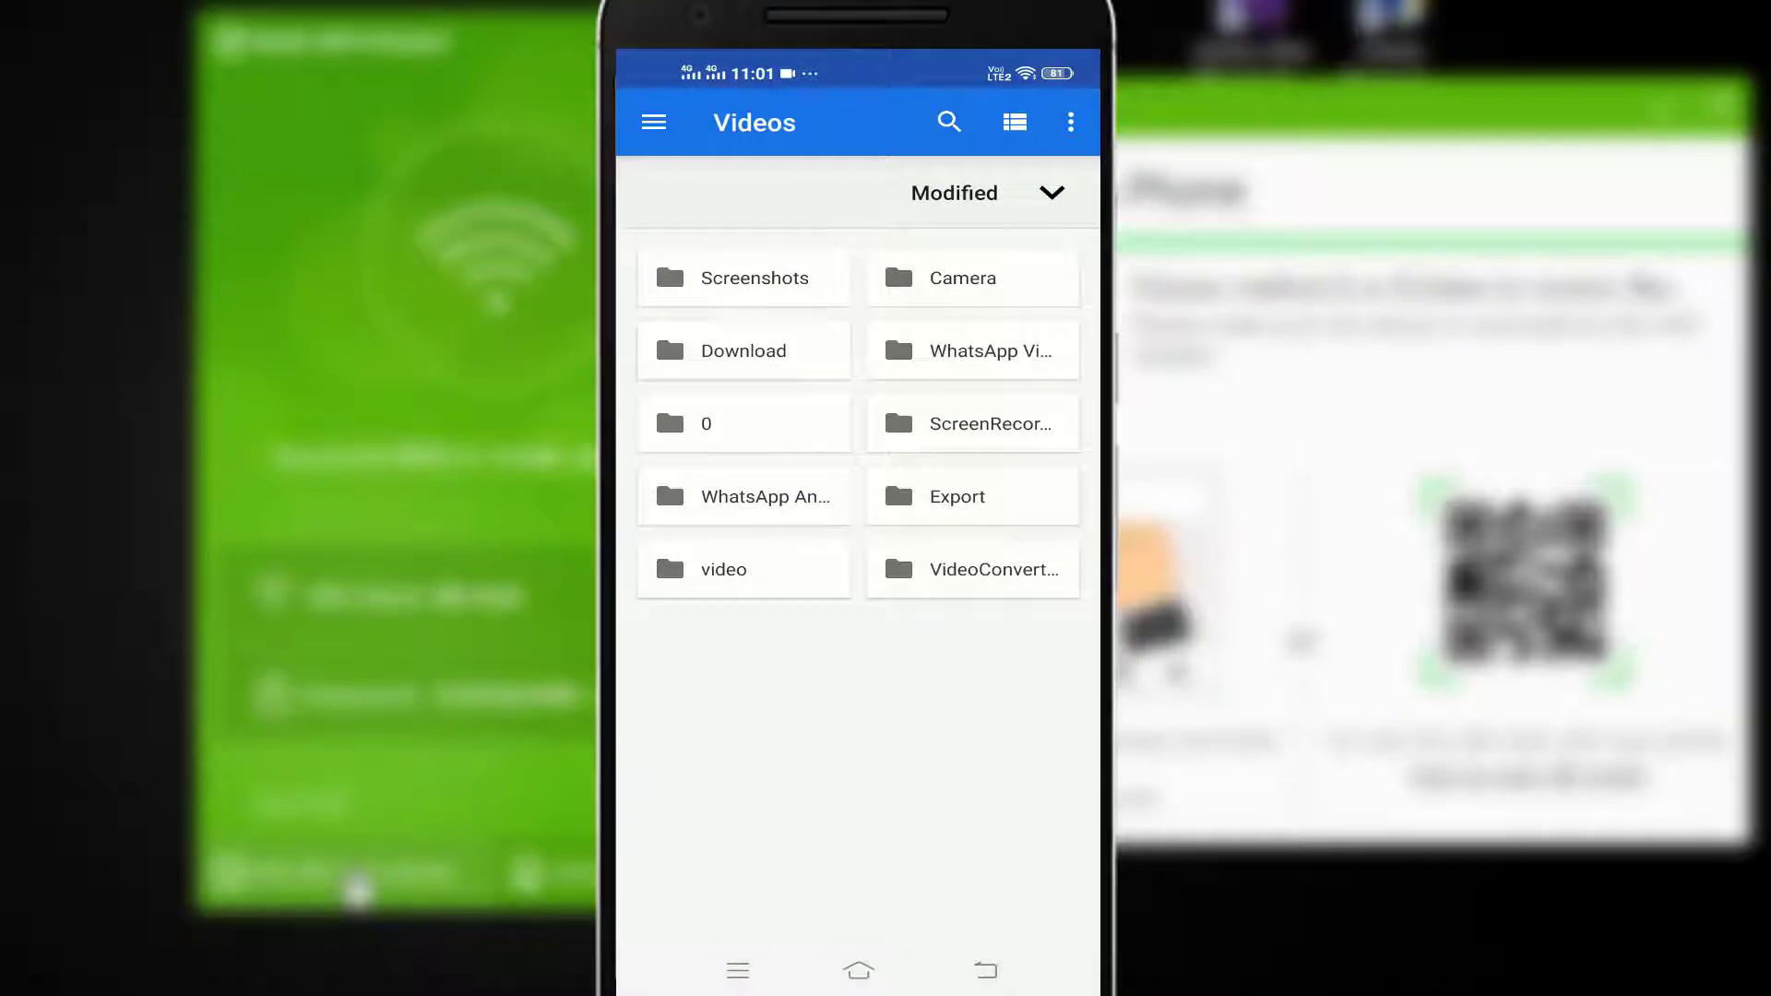
left_click(1070, 121)
left_click(946, 180)
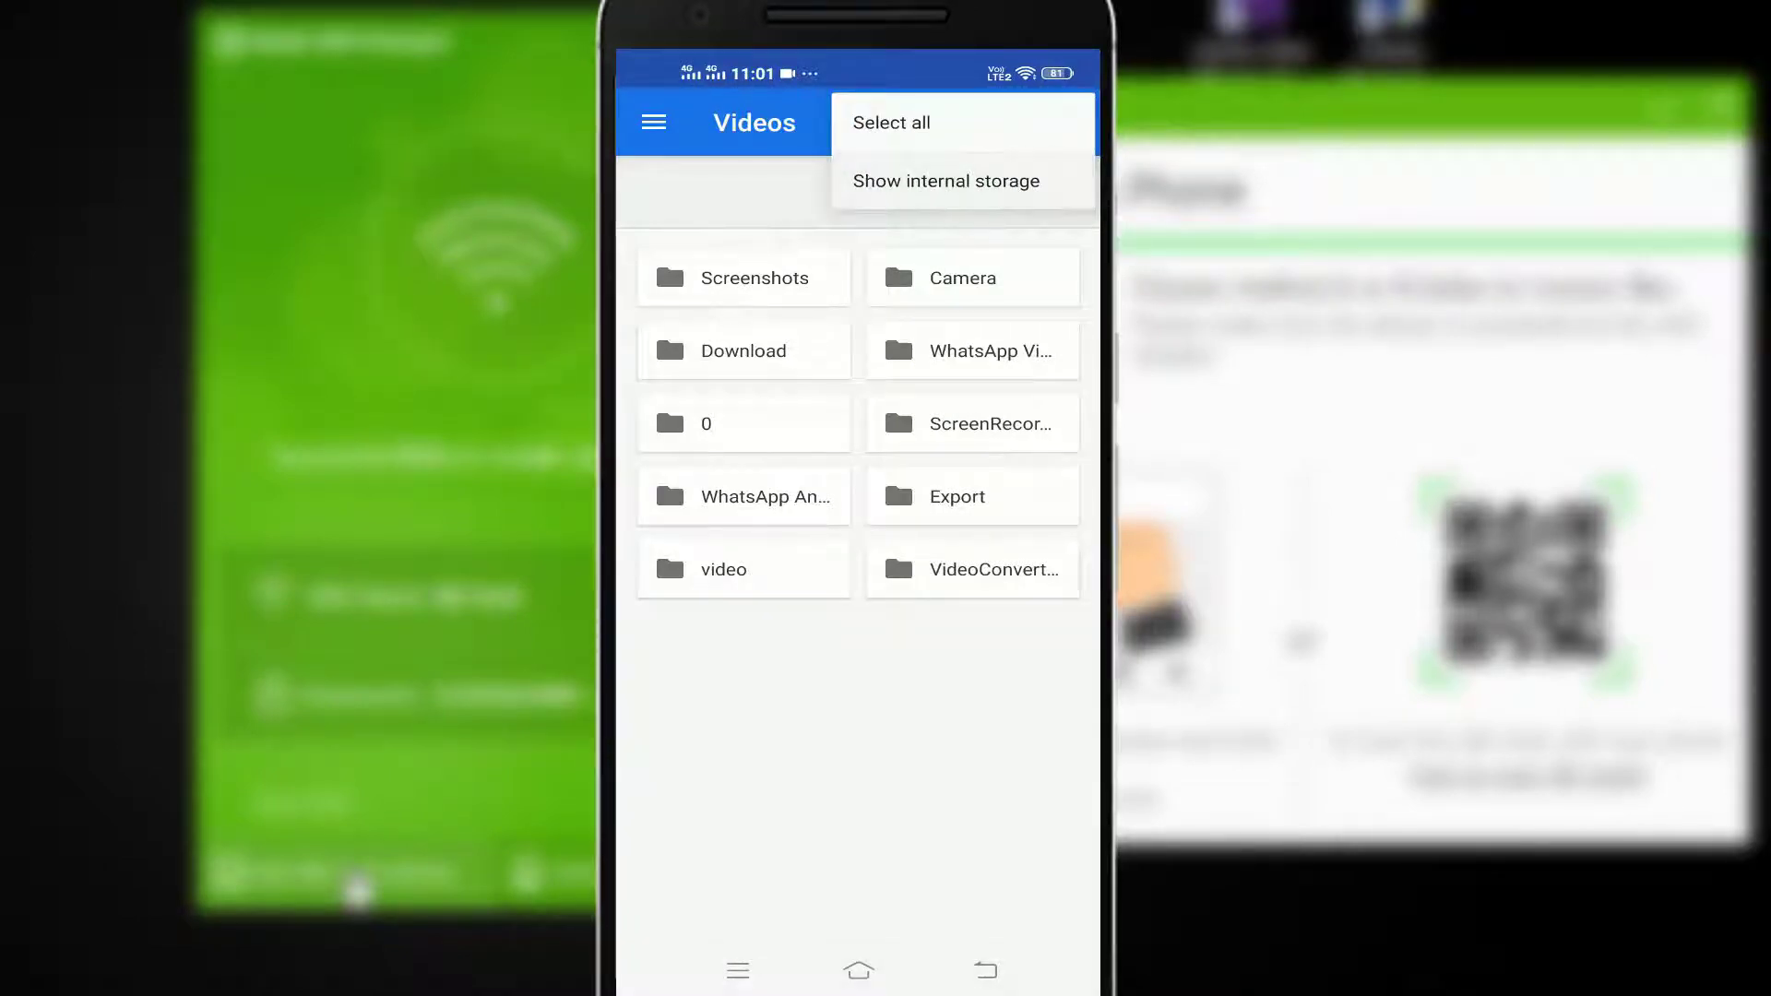
left_click(653, 121)
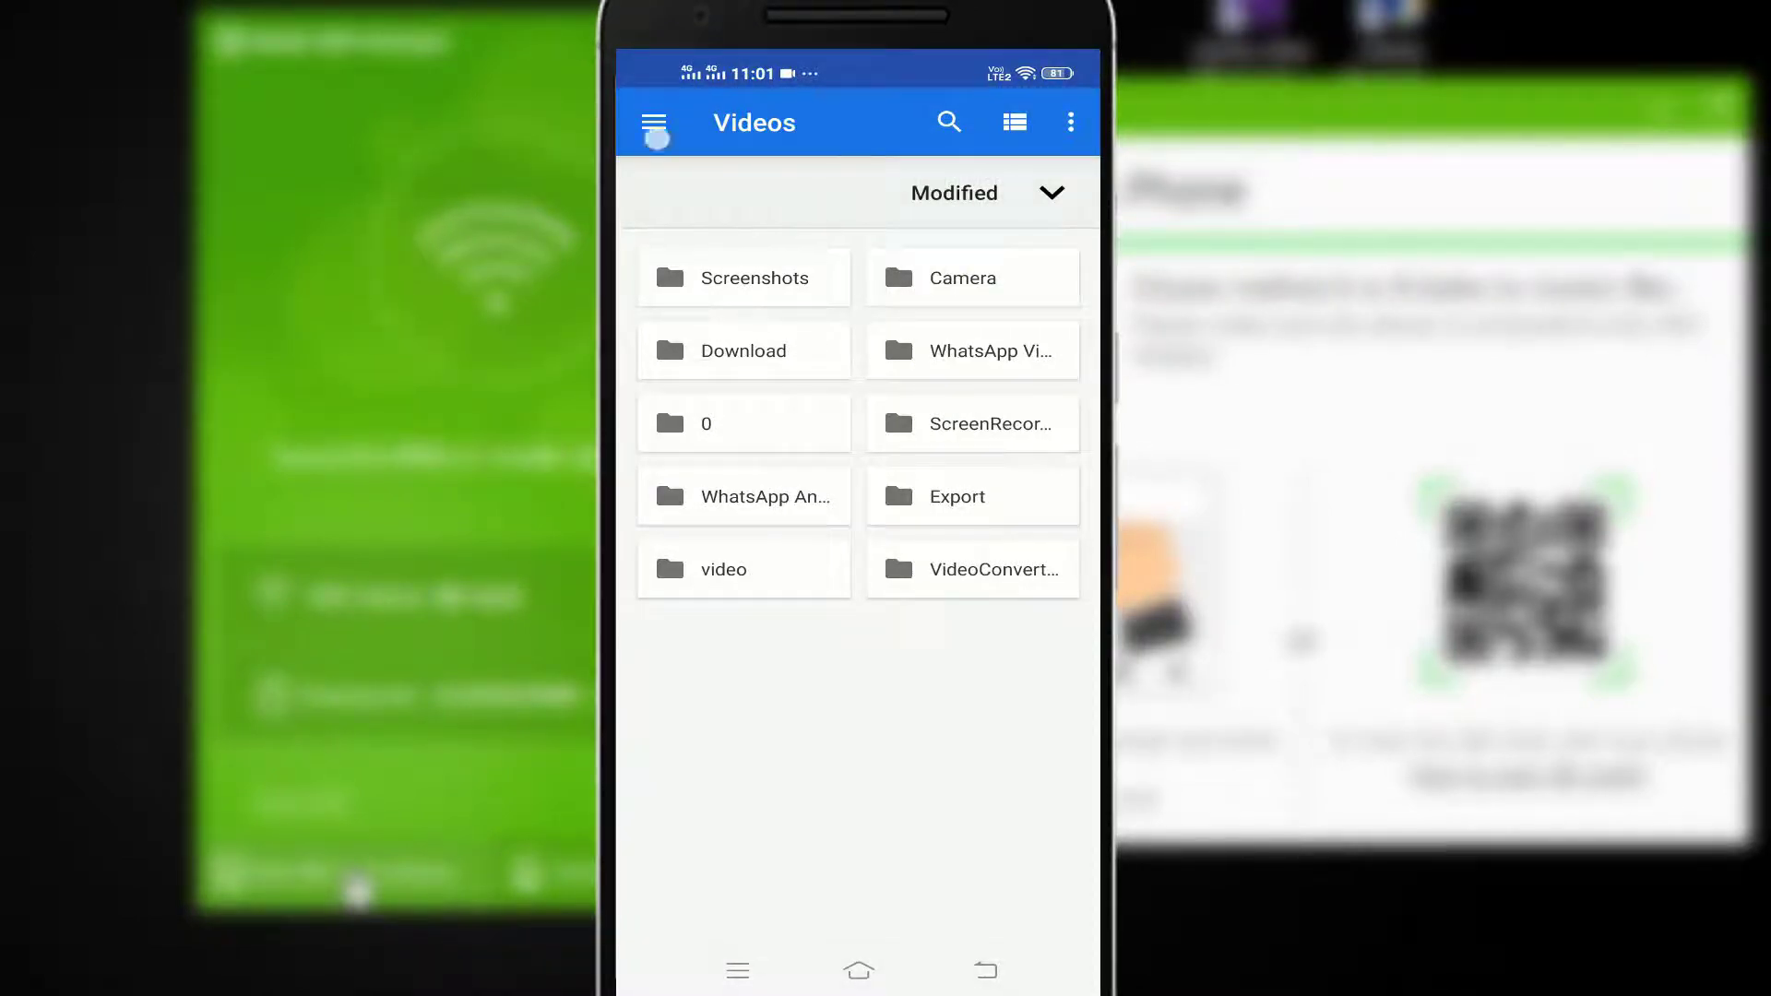
left_click_drag(761, 516, 761, 590)
left_click(810, 520)
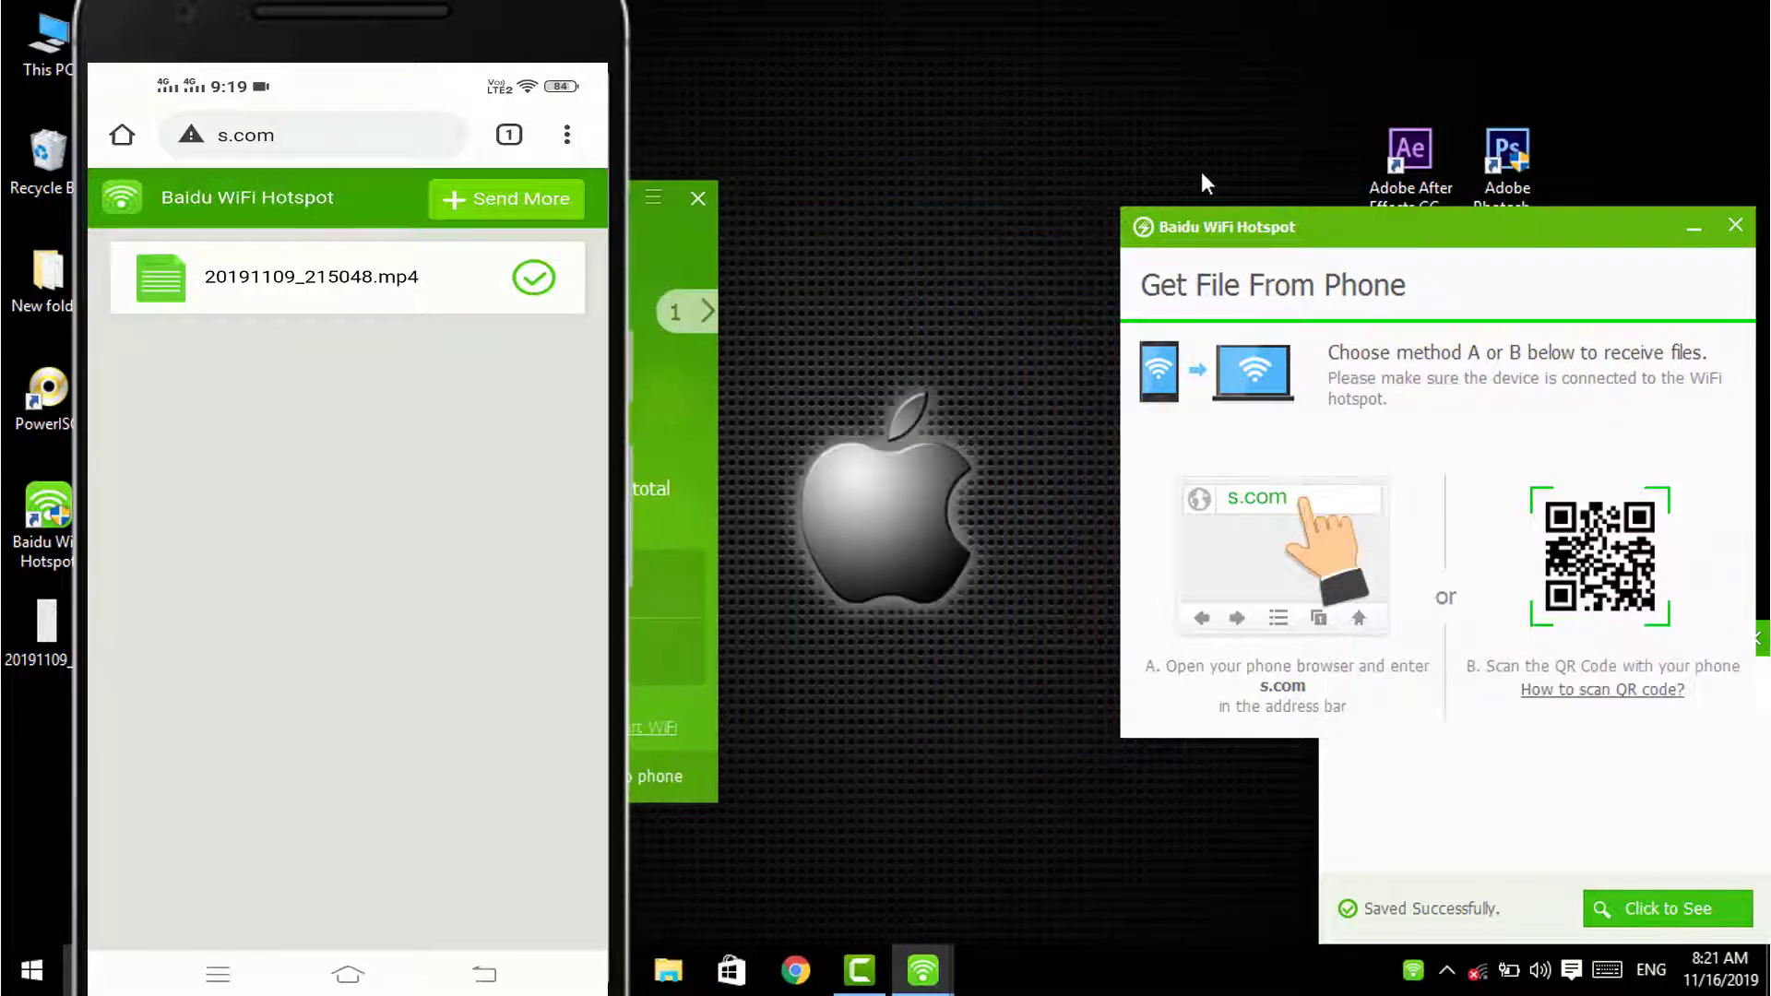
Step: Bring the Get File window and saved-file notice into view, select the received video, and close the window
left_click_drag(1303, 241, 898, 202)
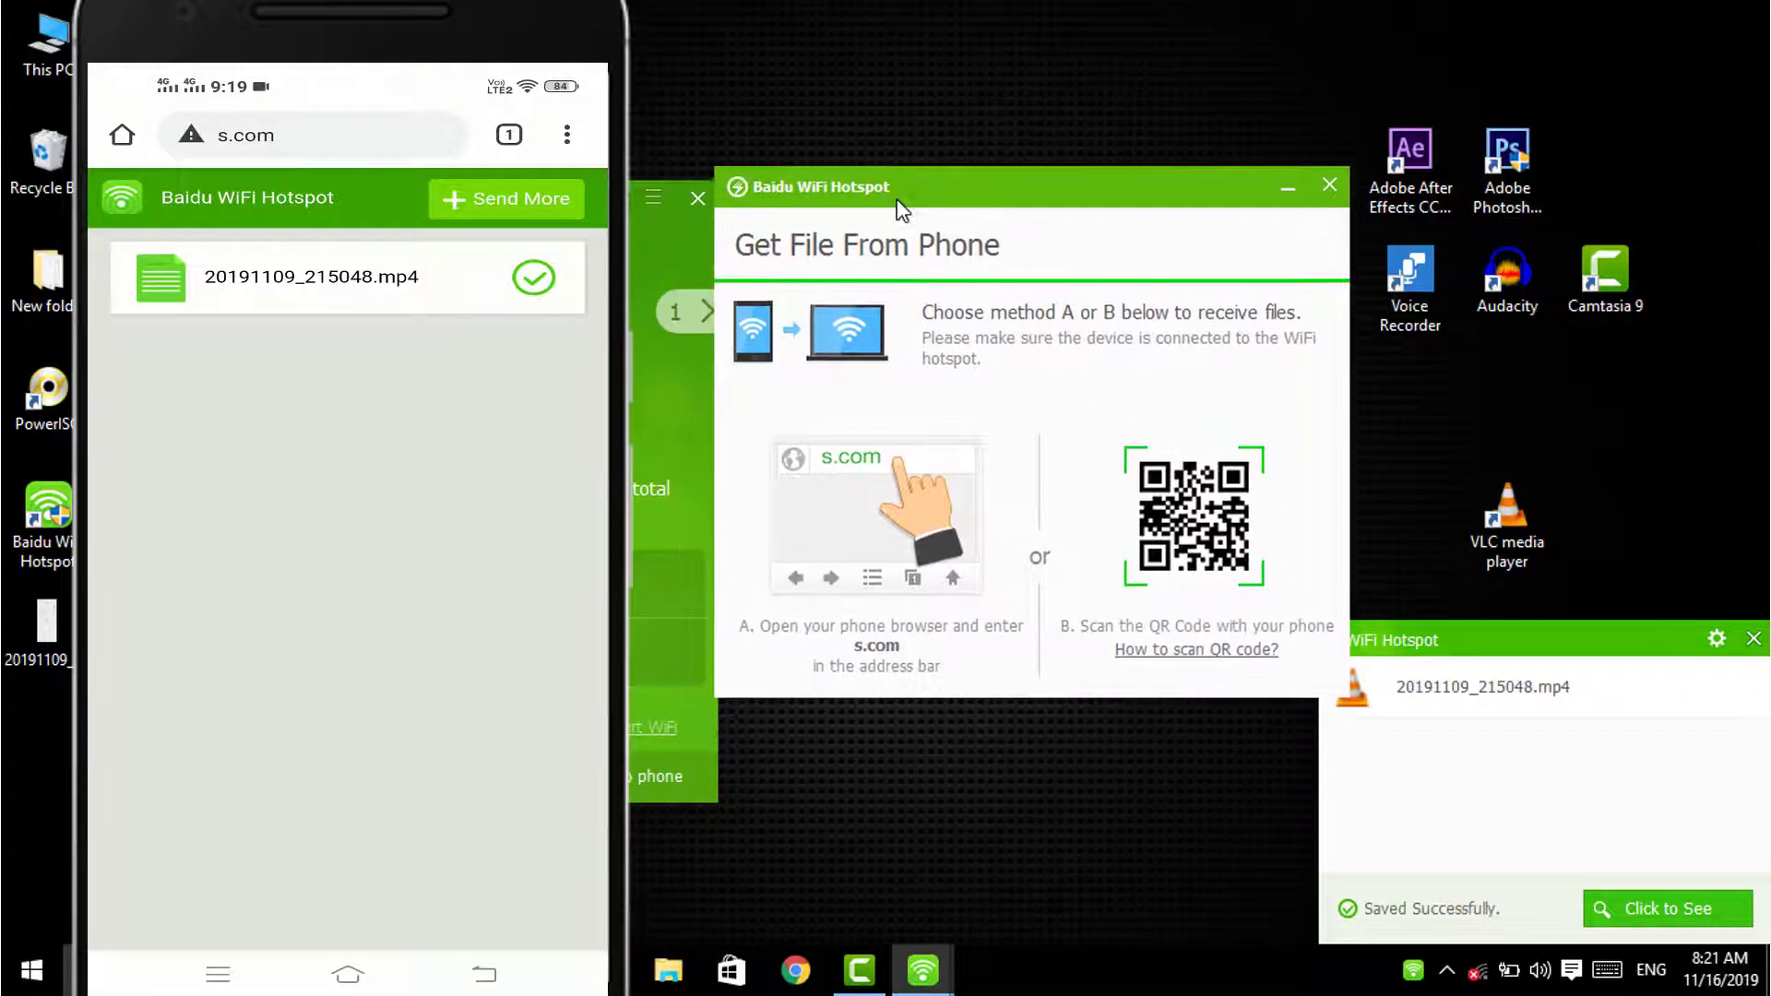
left_click_drag(1425, 628, 1293, 601)
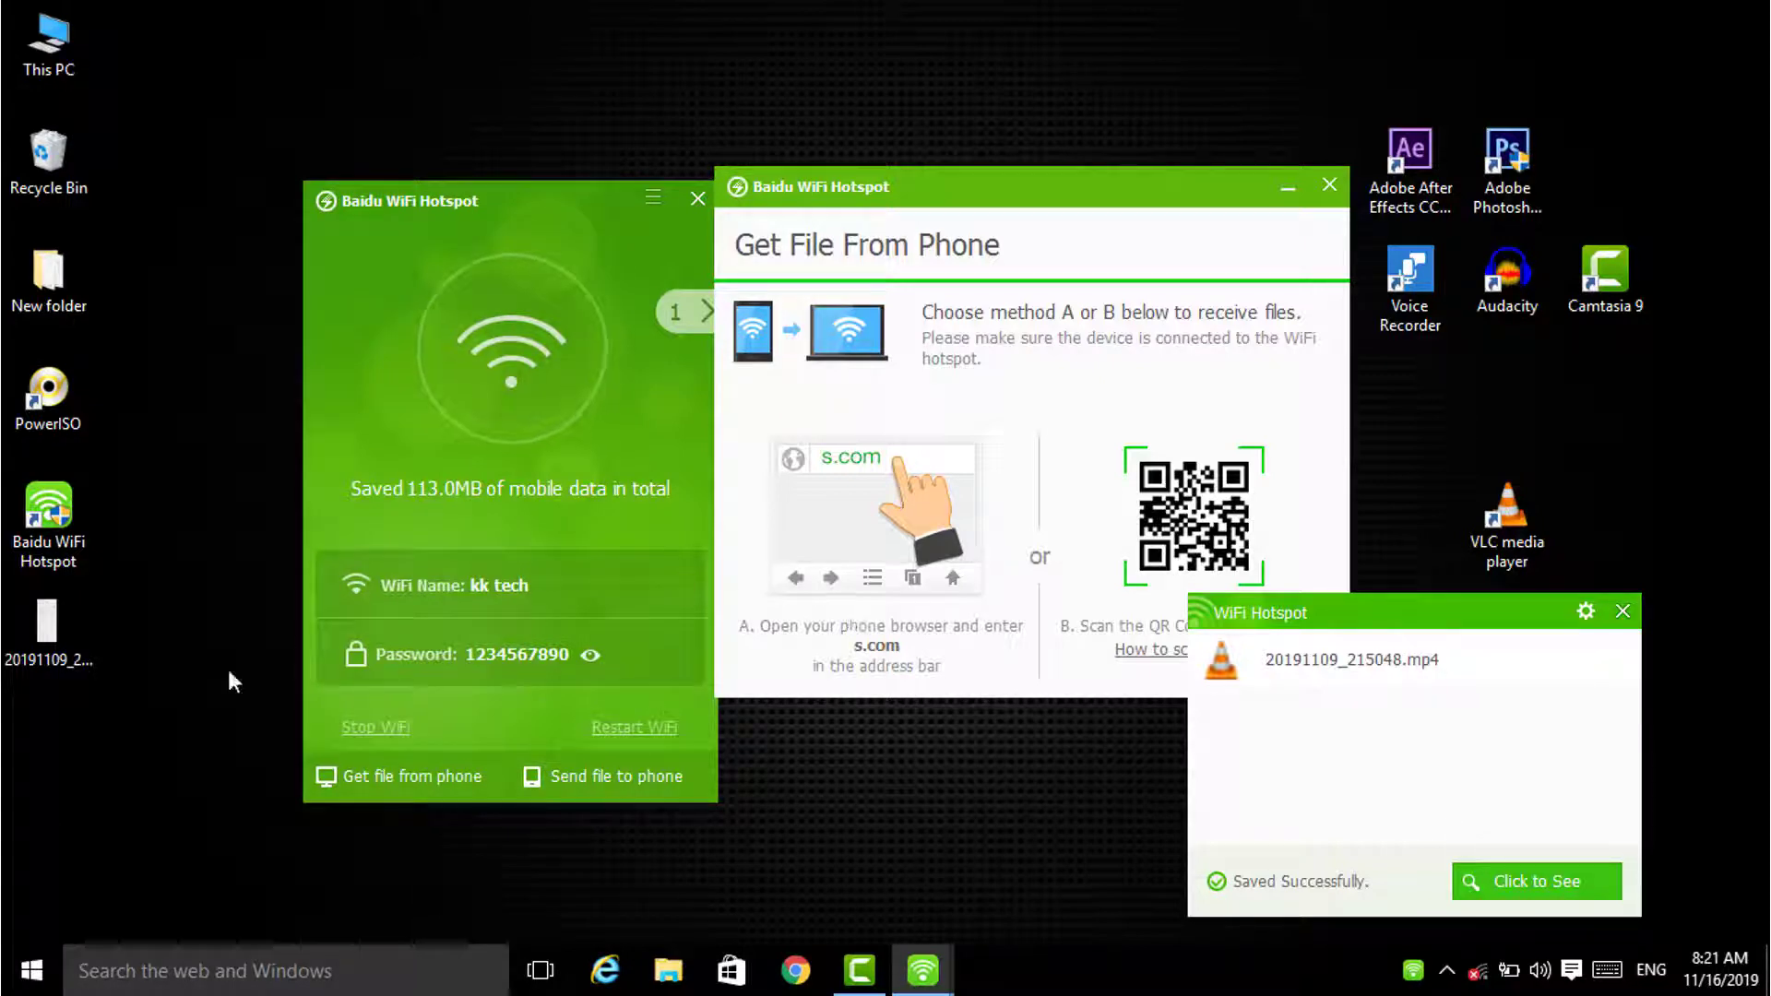
left_click(80, 633)
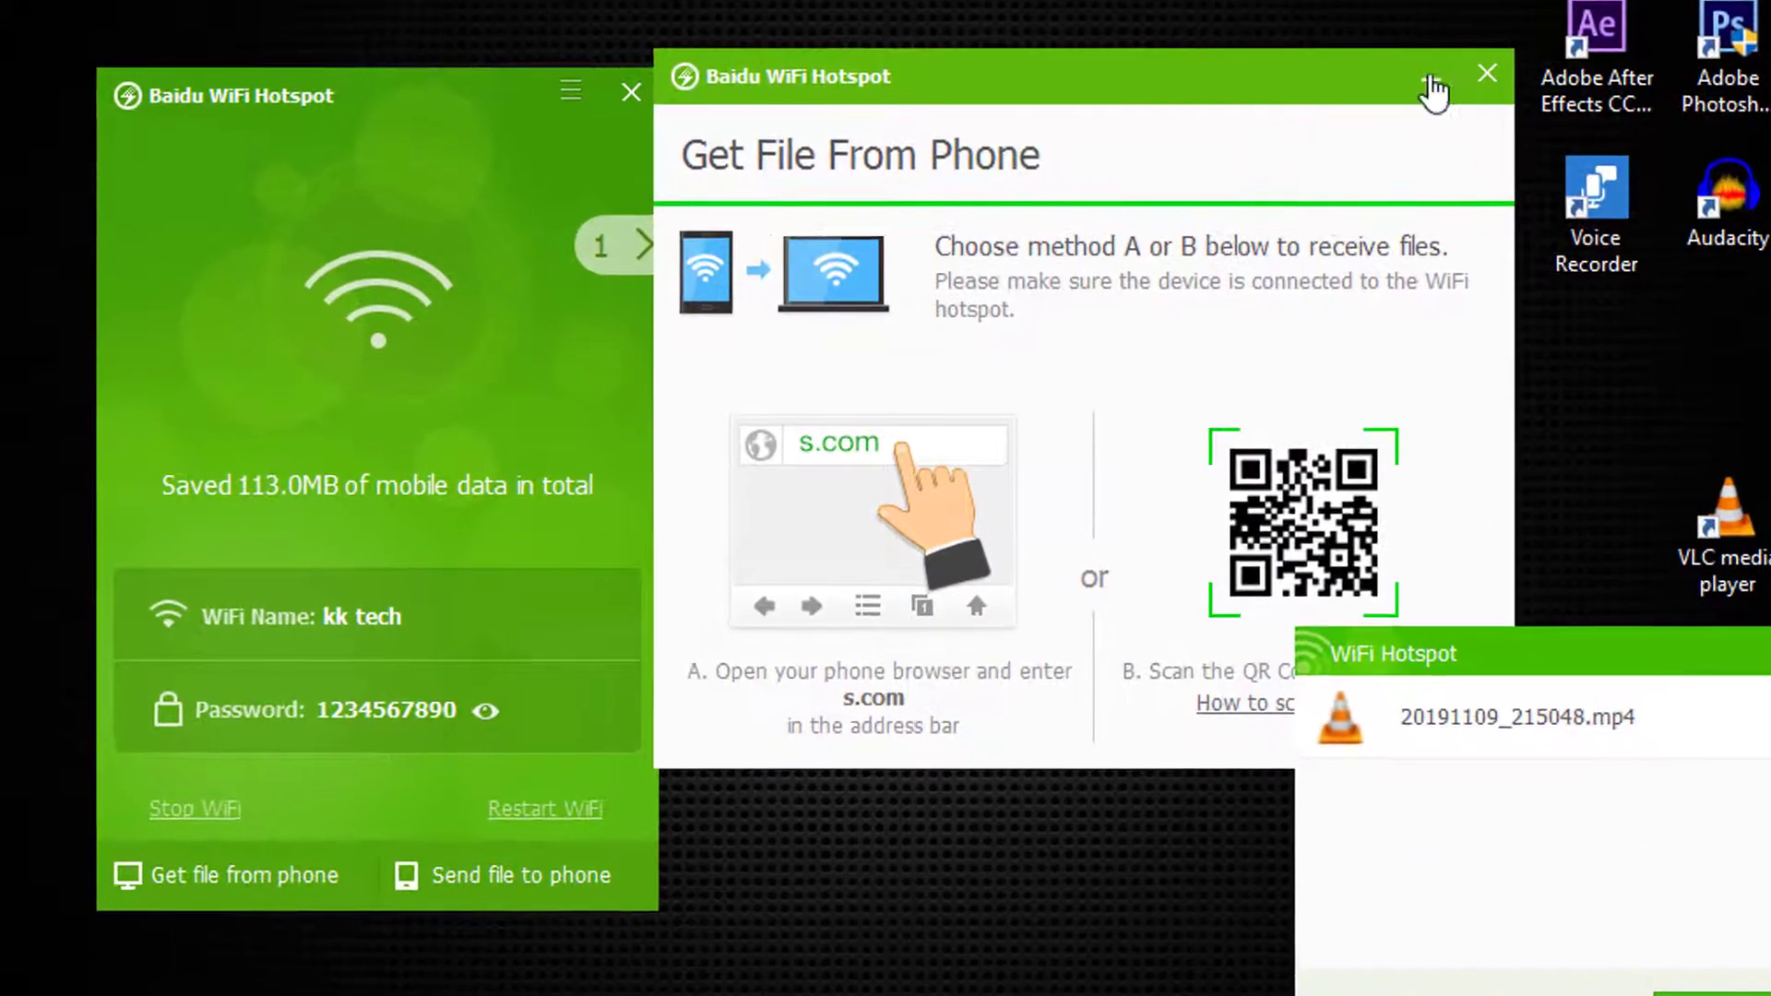
left_click(1438, 85)
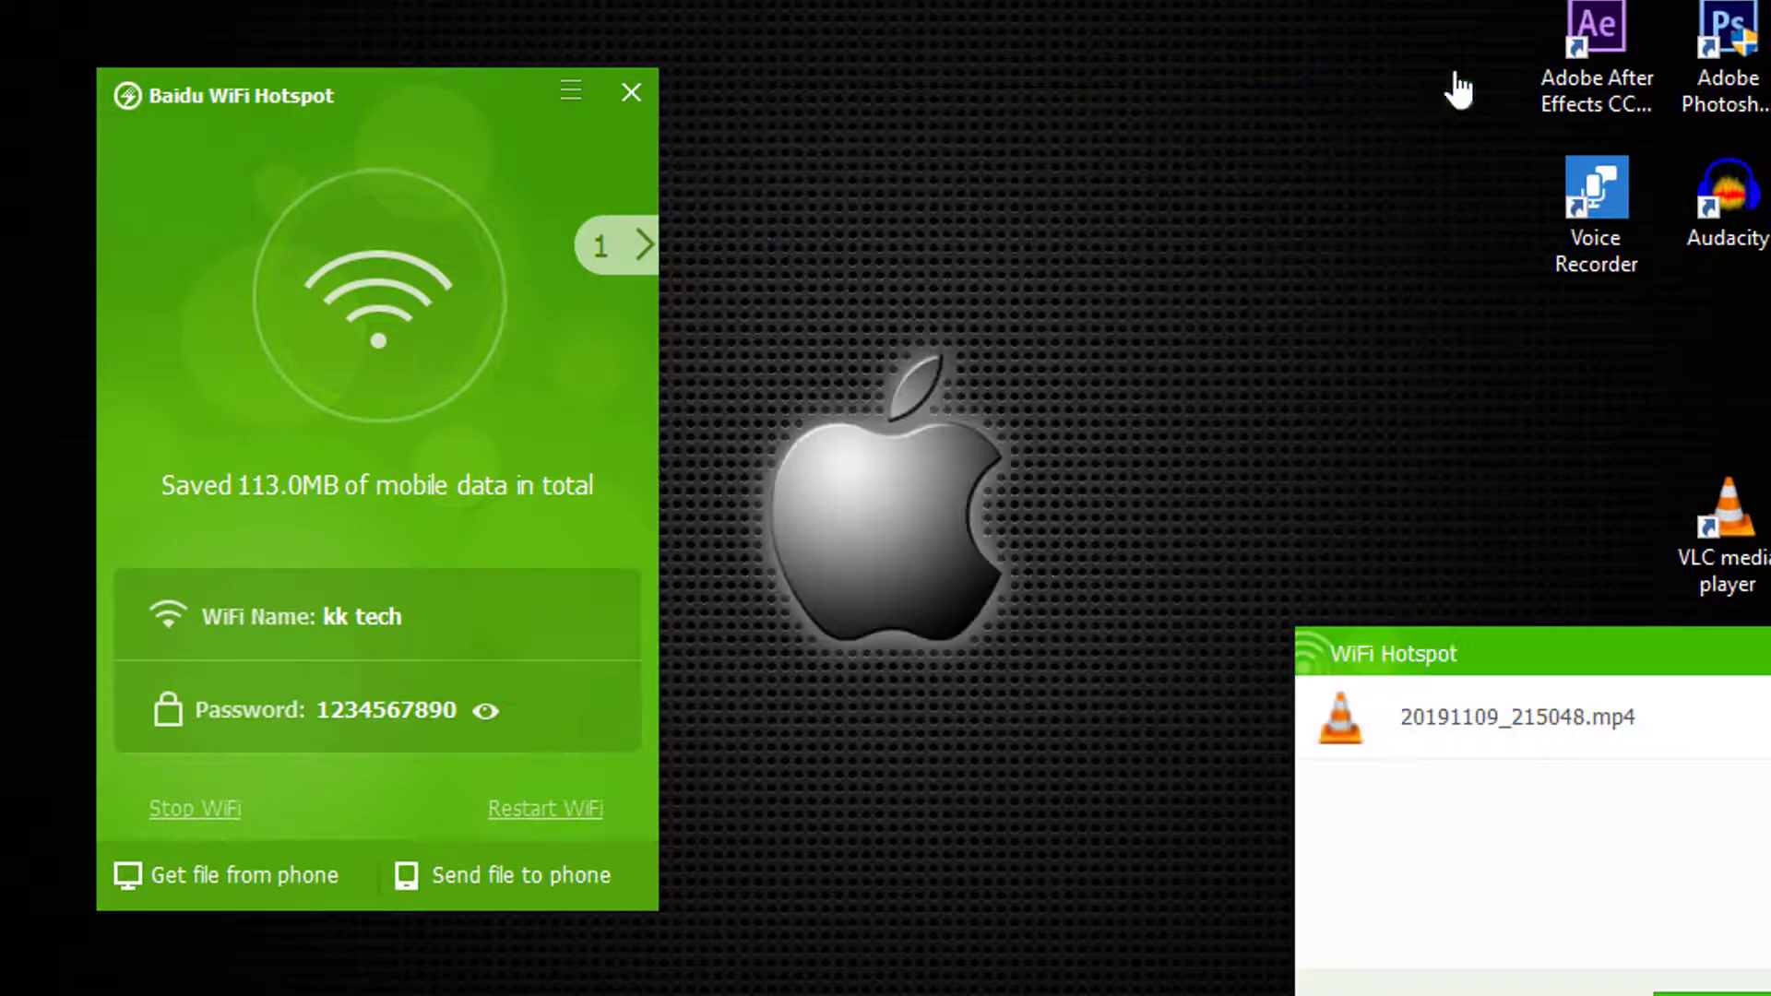
left_click(568, 100)
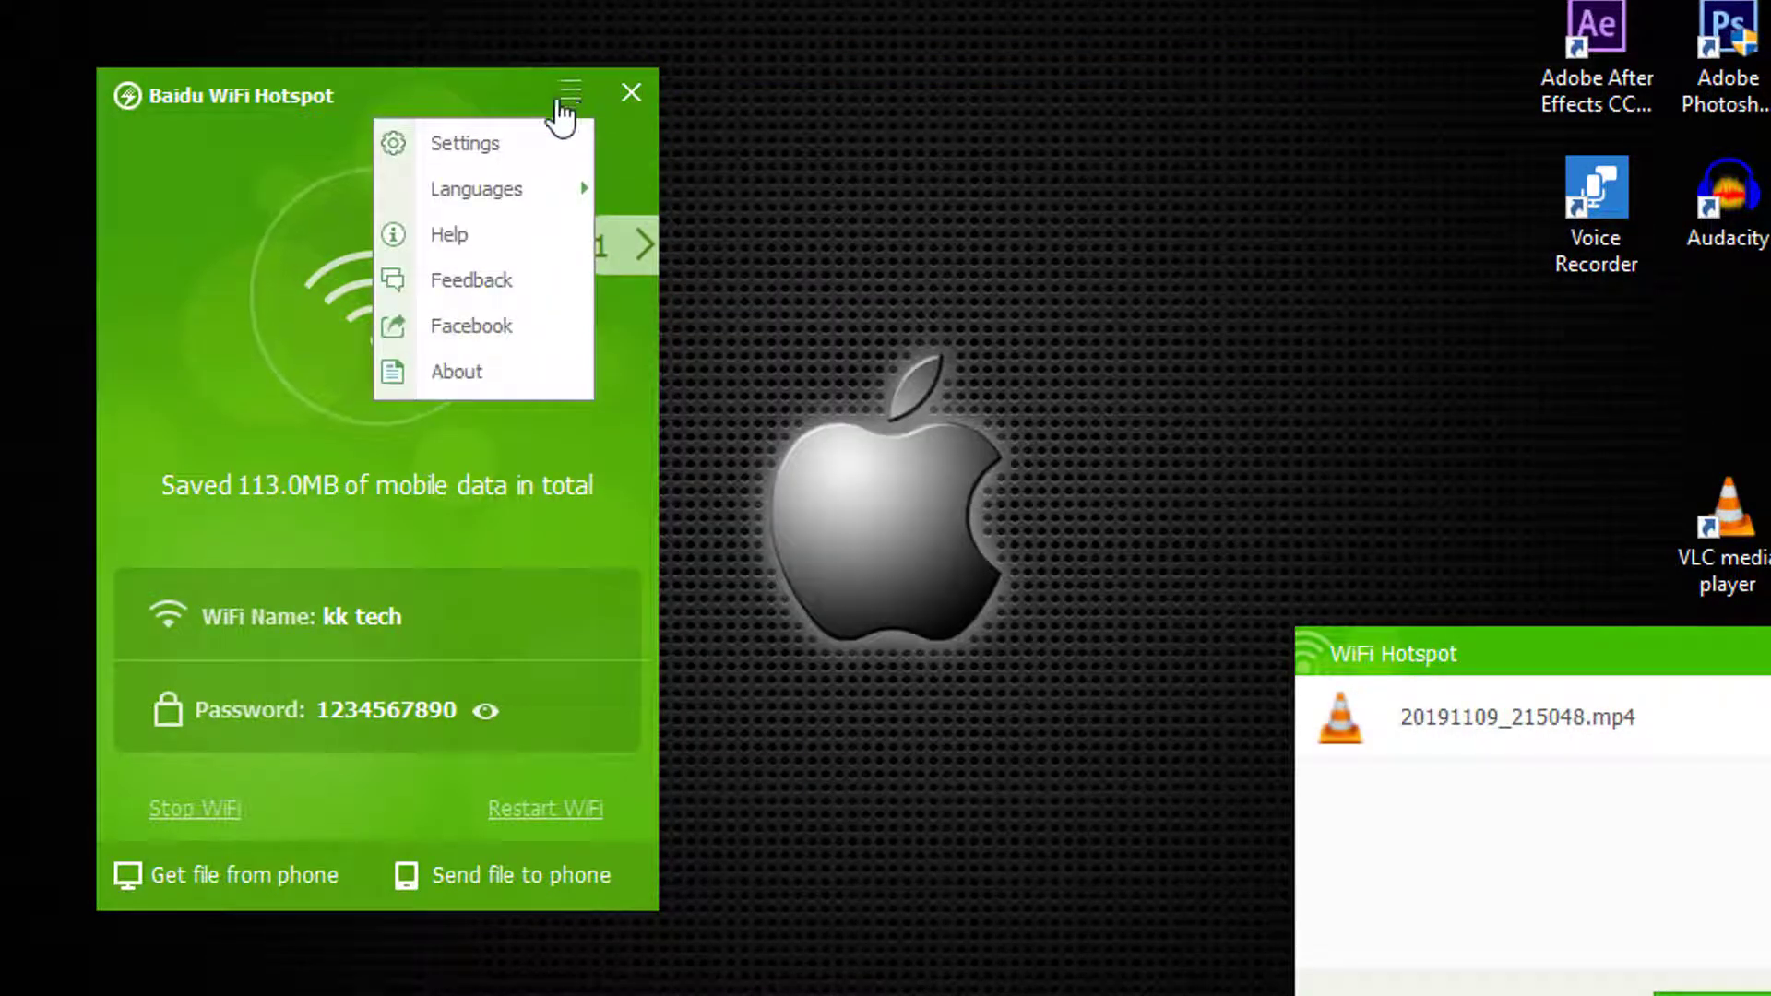
left_click(487, 145)
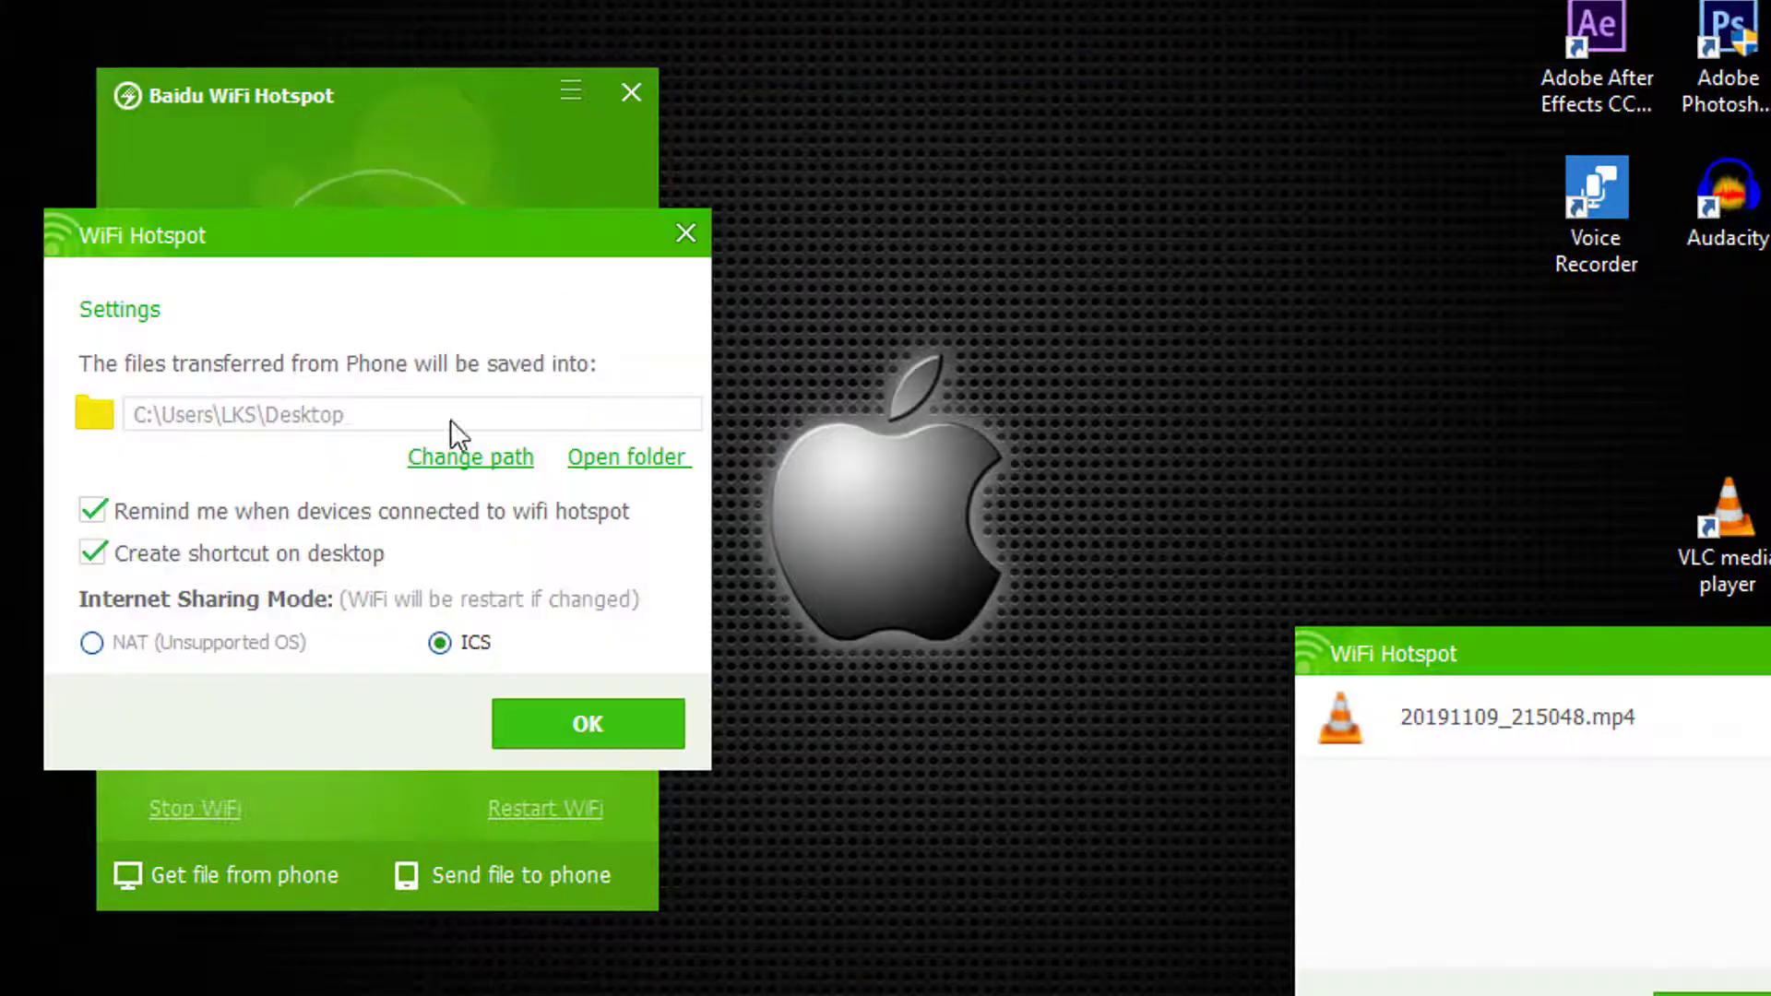
left_click(461, 465)
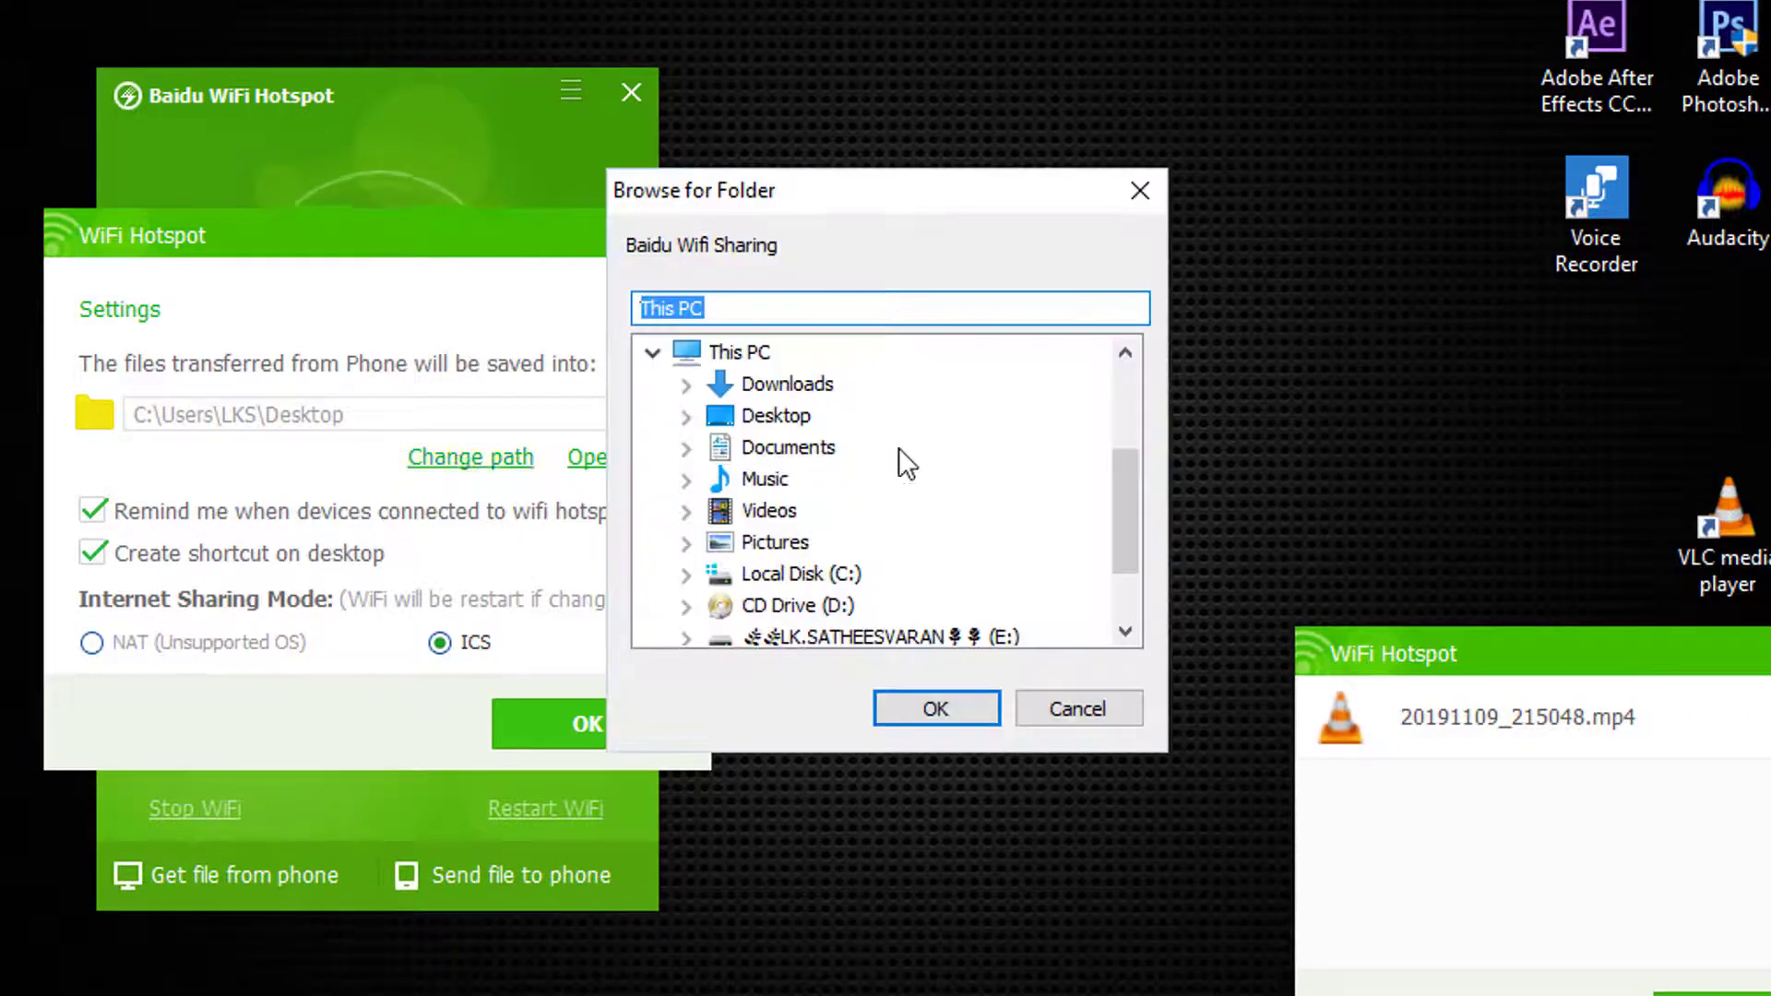
left_click_drag(1123, 472, 1126, 524)
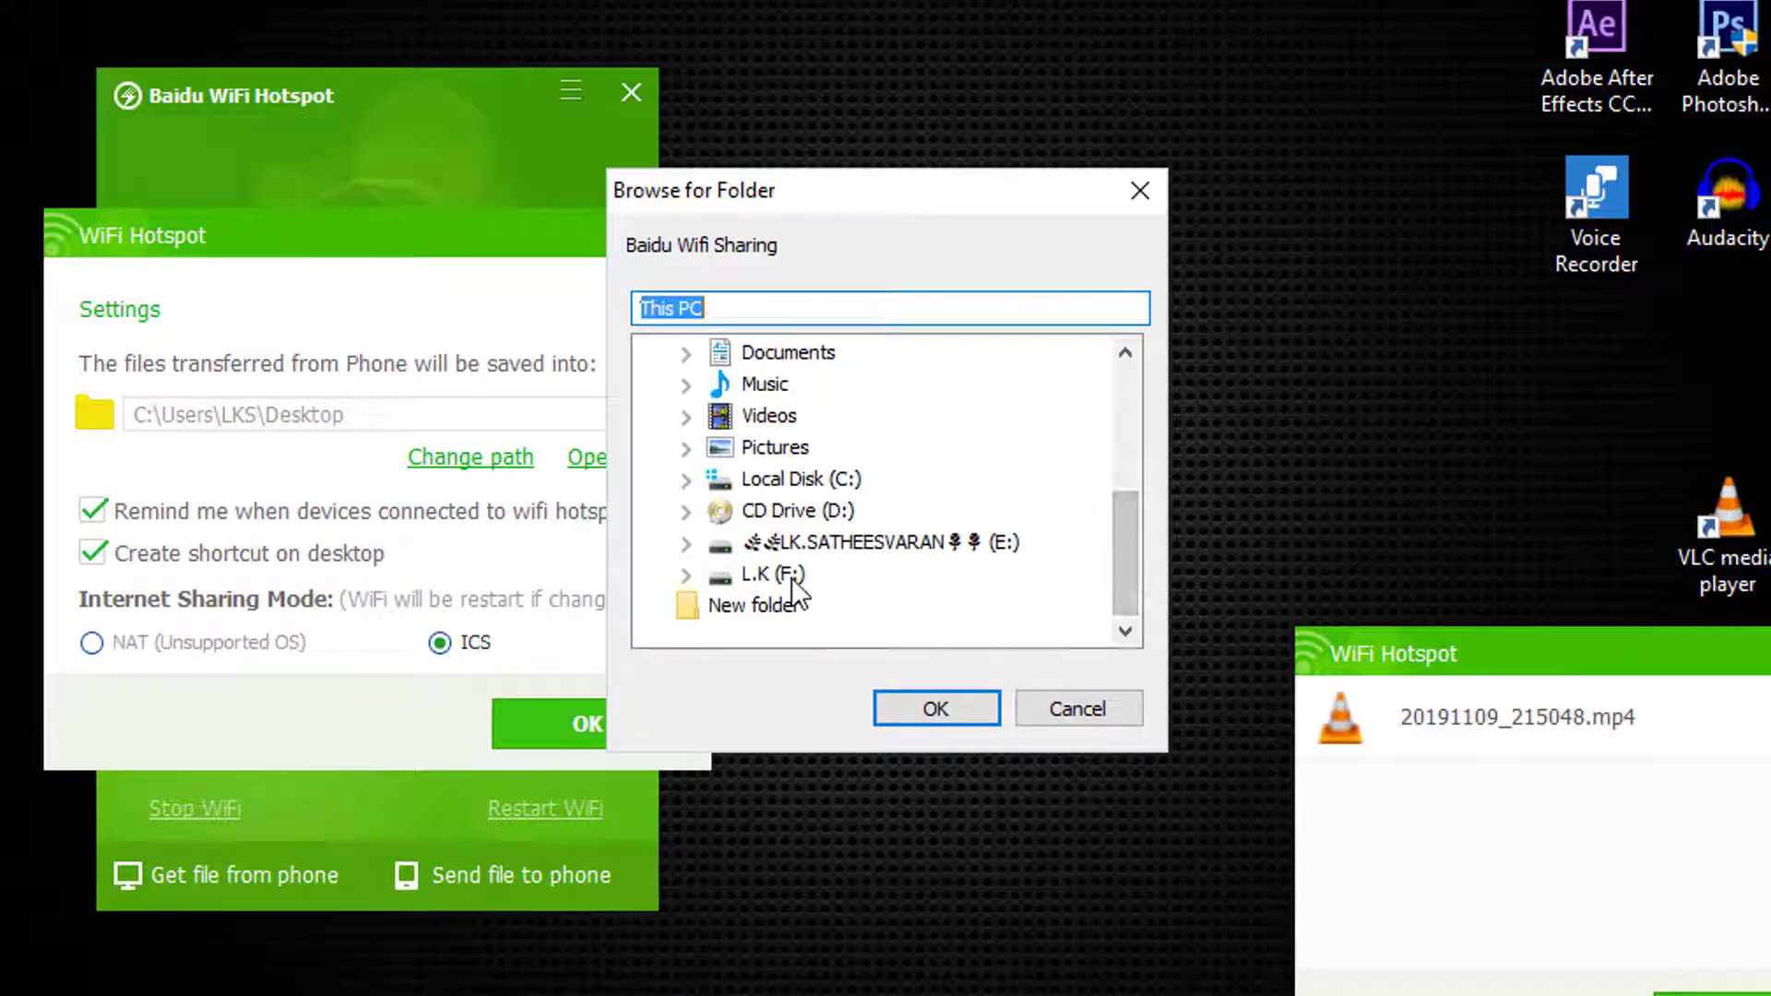
left_click(780, 574)
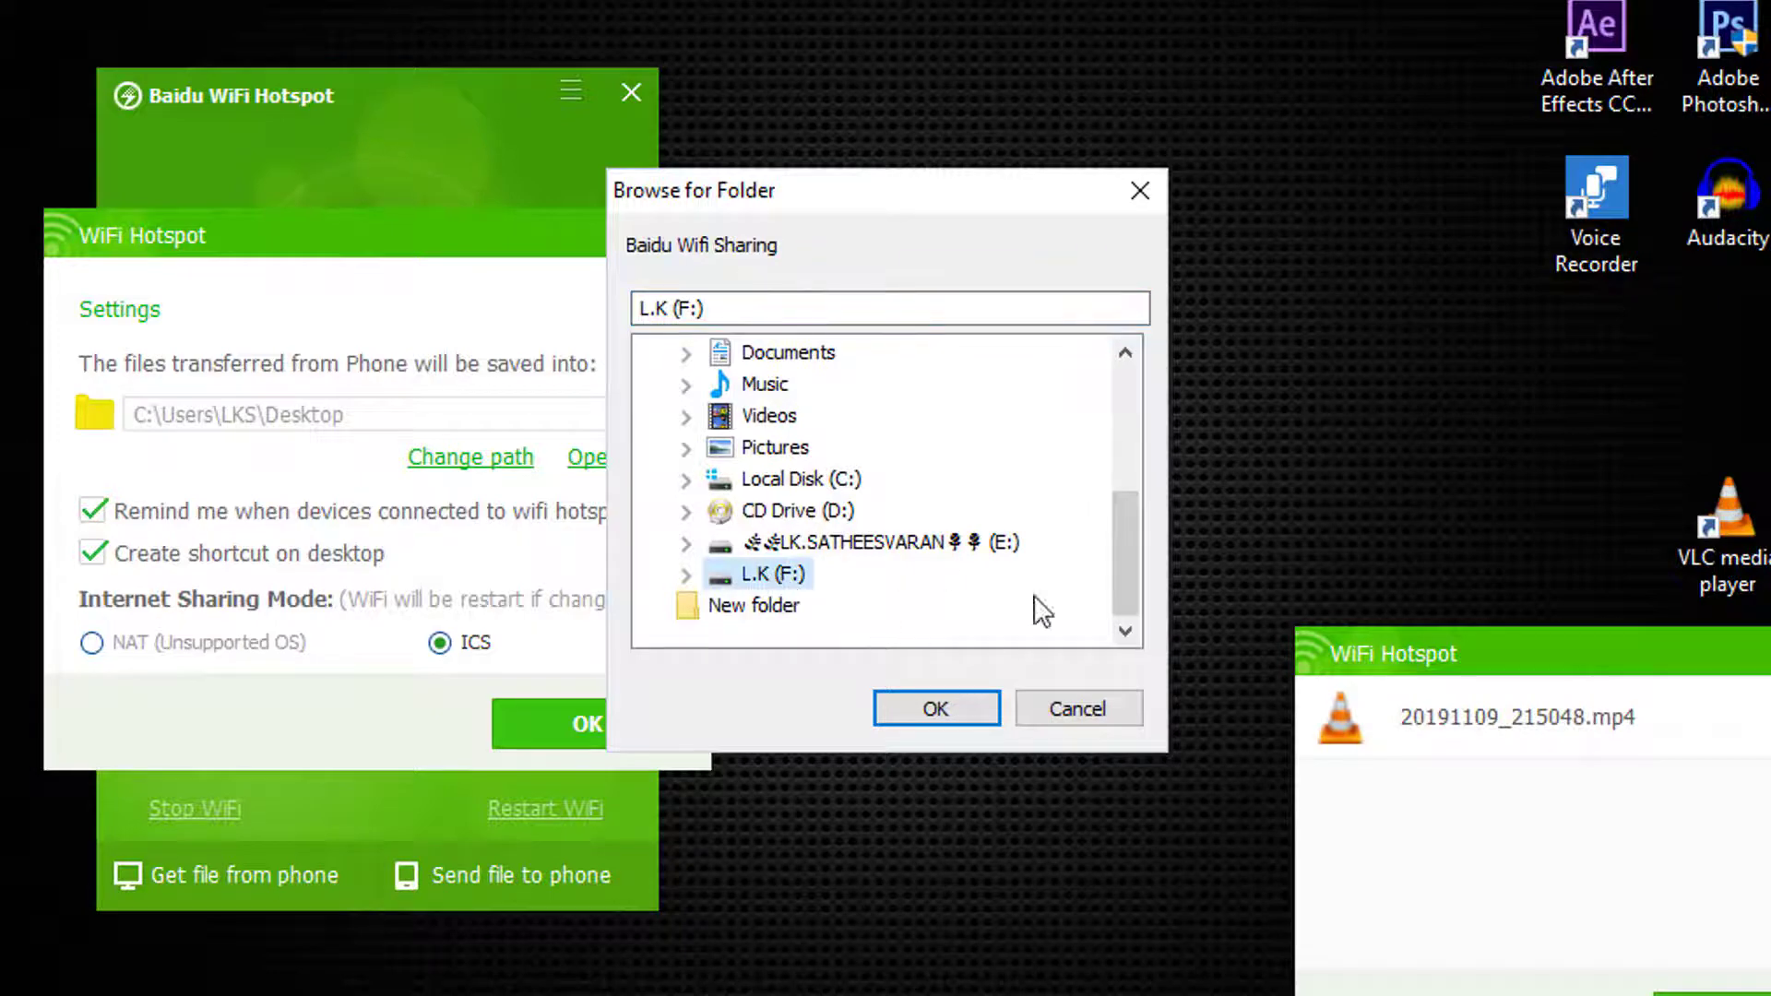
left_click(1067, 707)
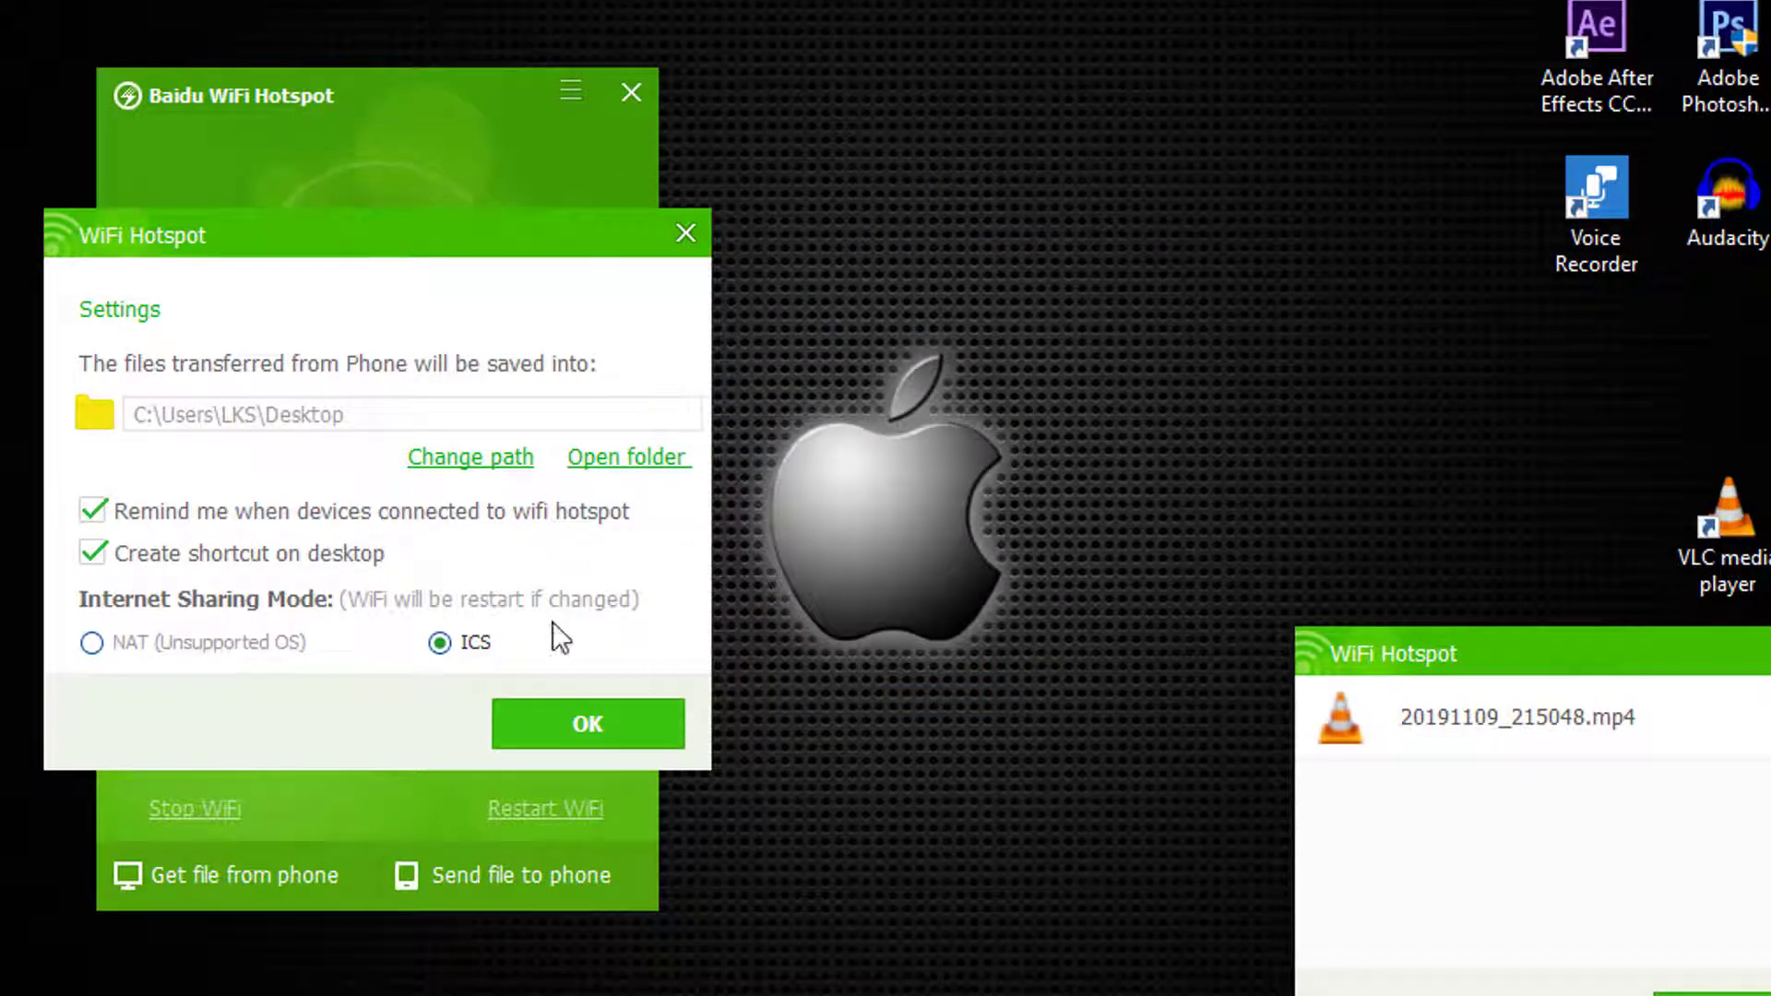
left_click(579, 738)
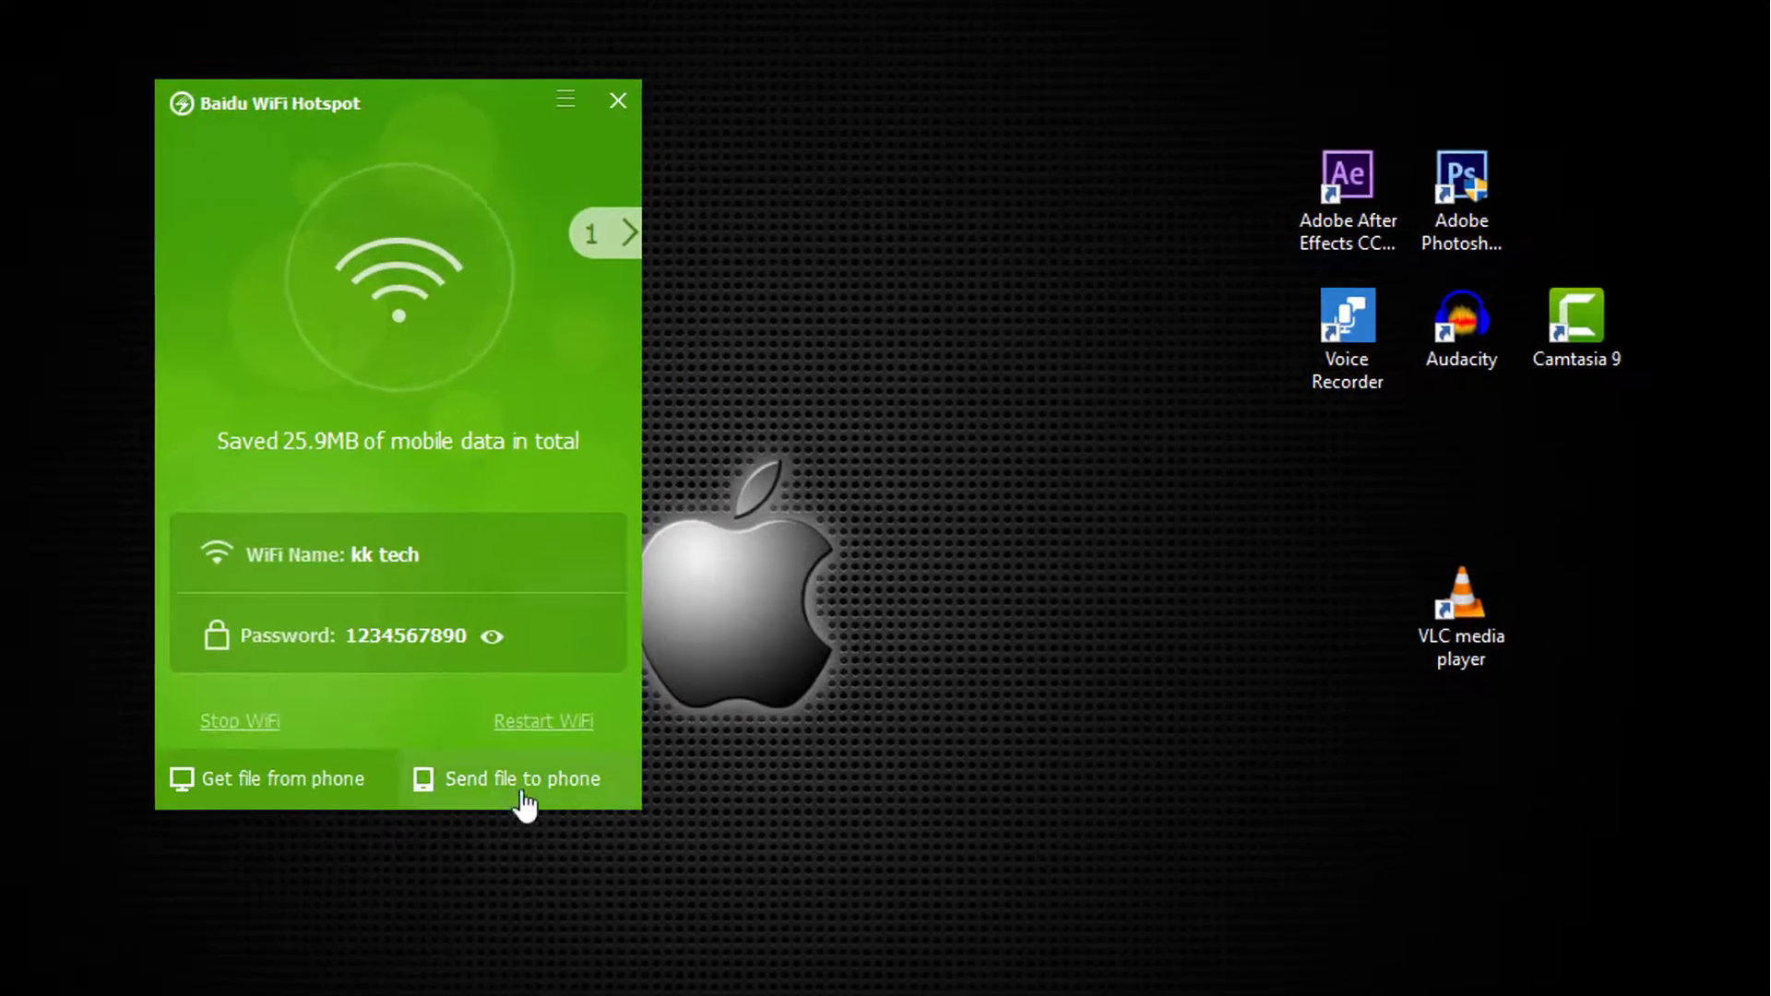
Step: Pick the (untitled) video from Downloads as the file to send to the phone
left_click(514, 784)
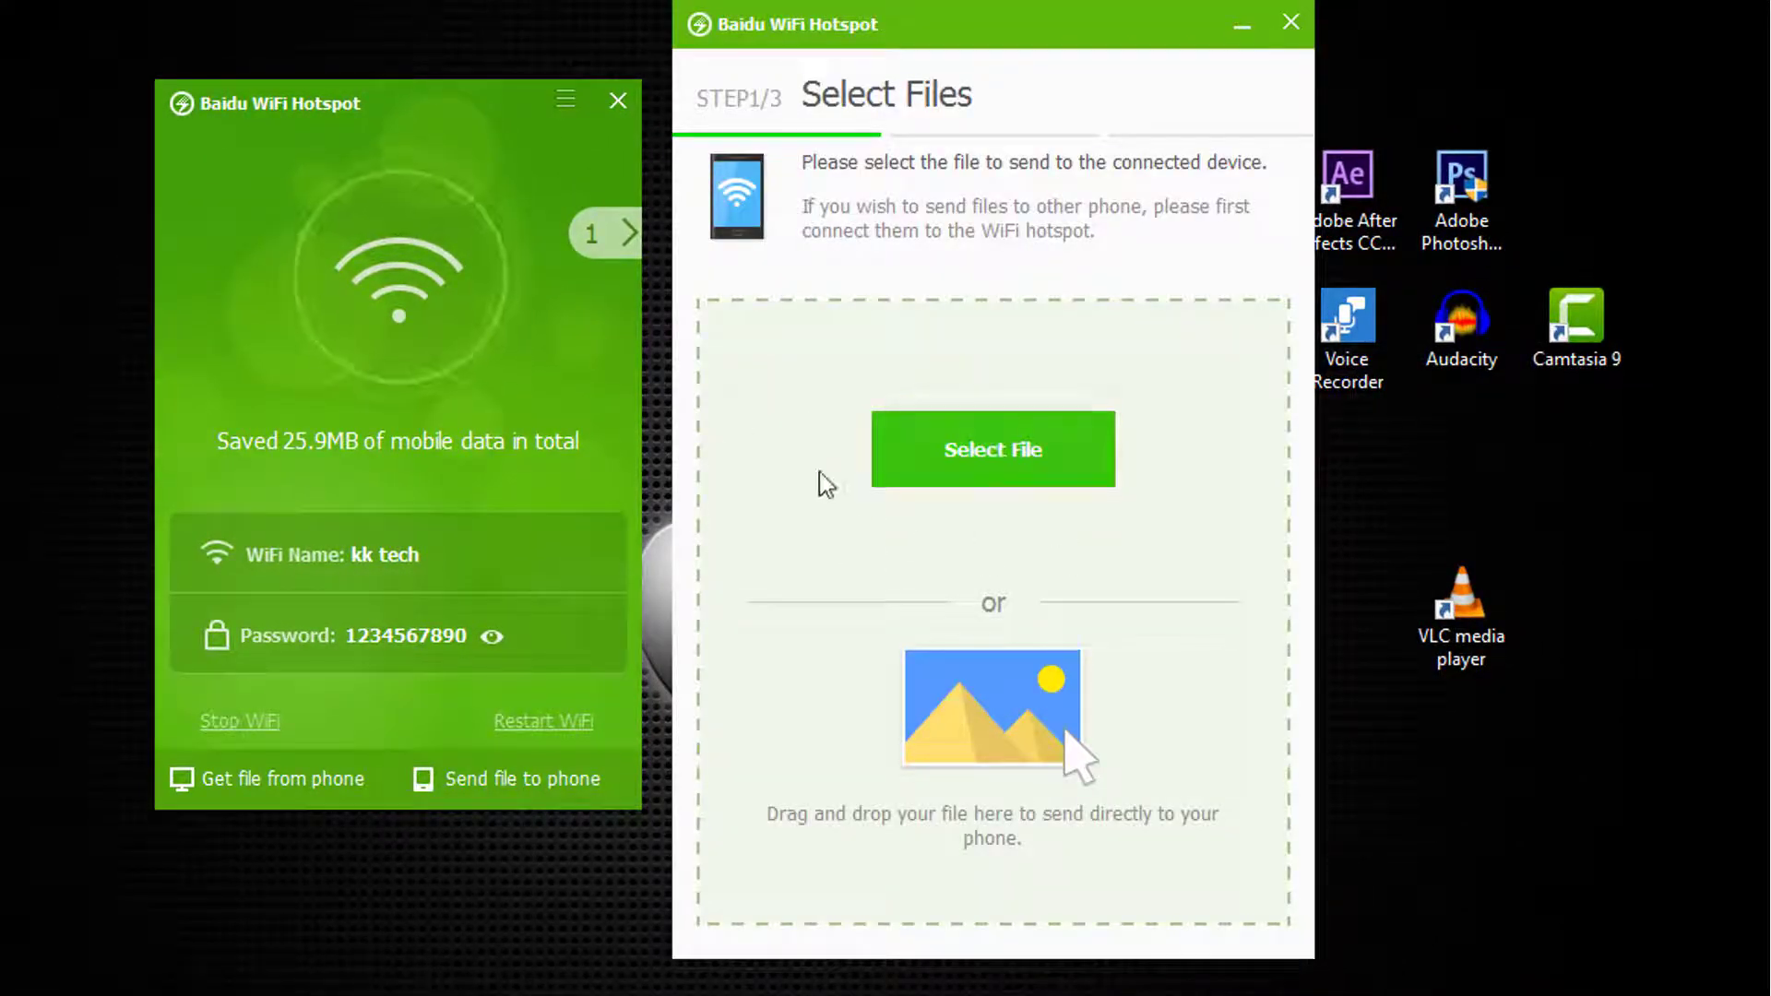
left_click(987, 455)
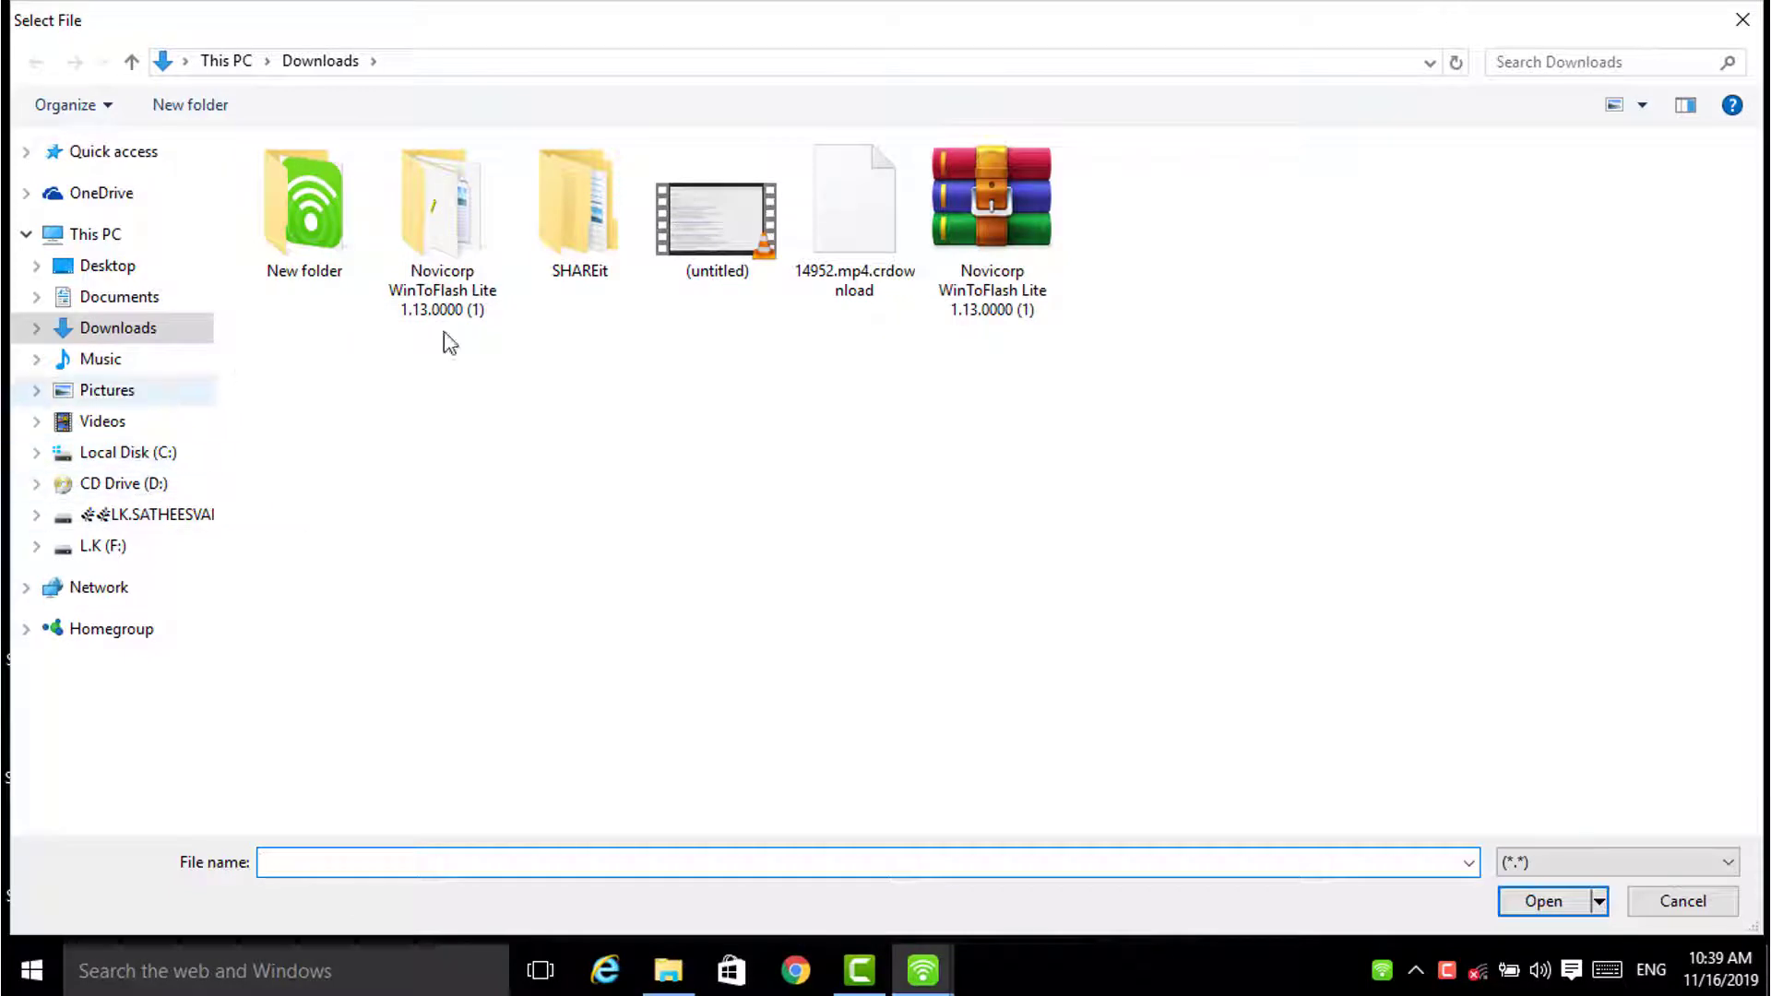
left_click(154, 338)
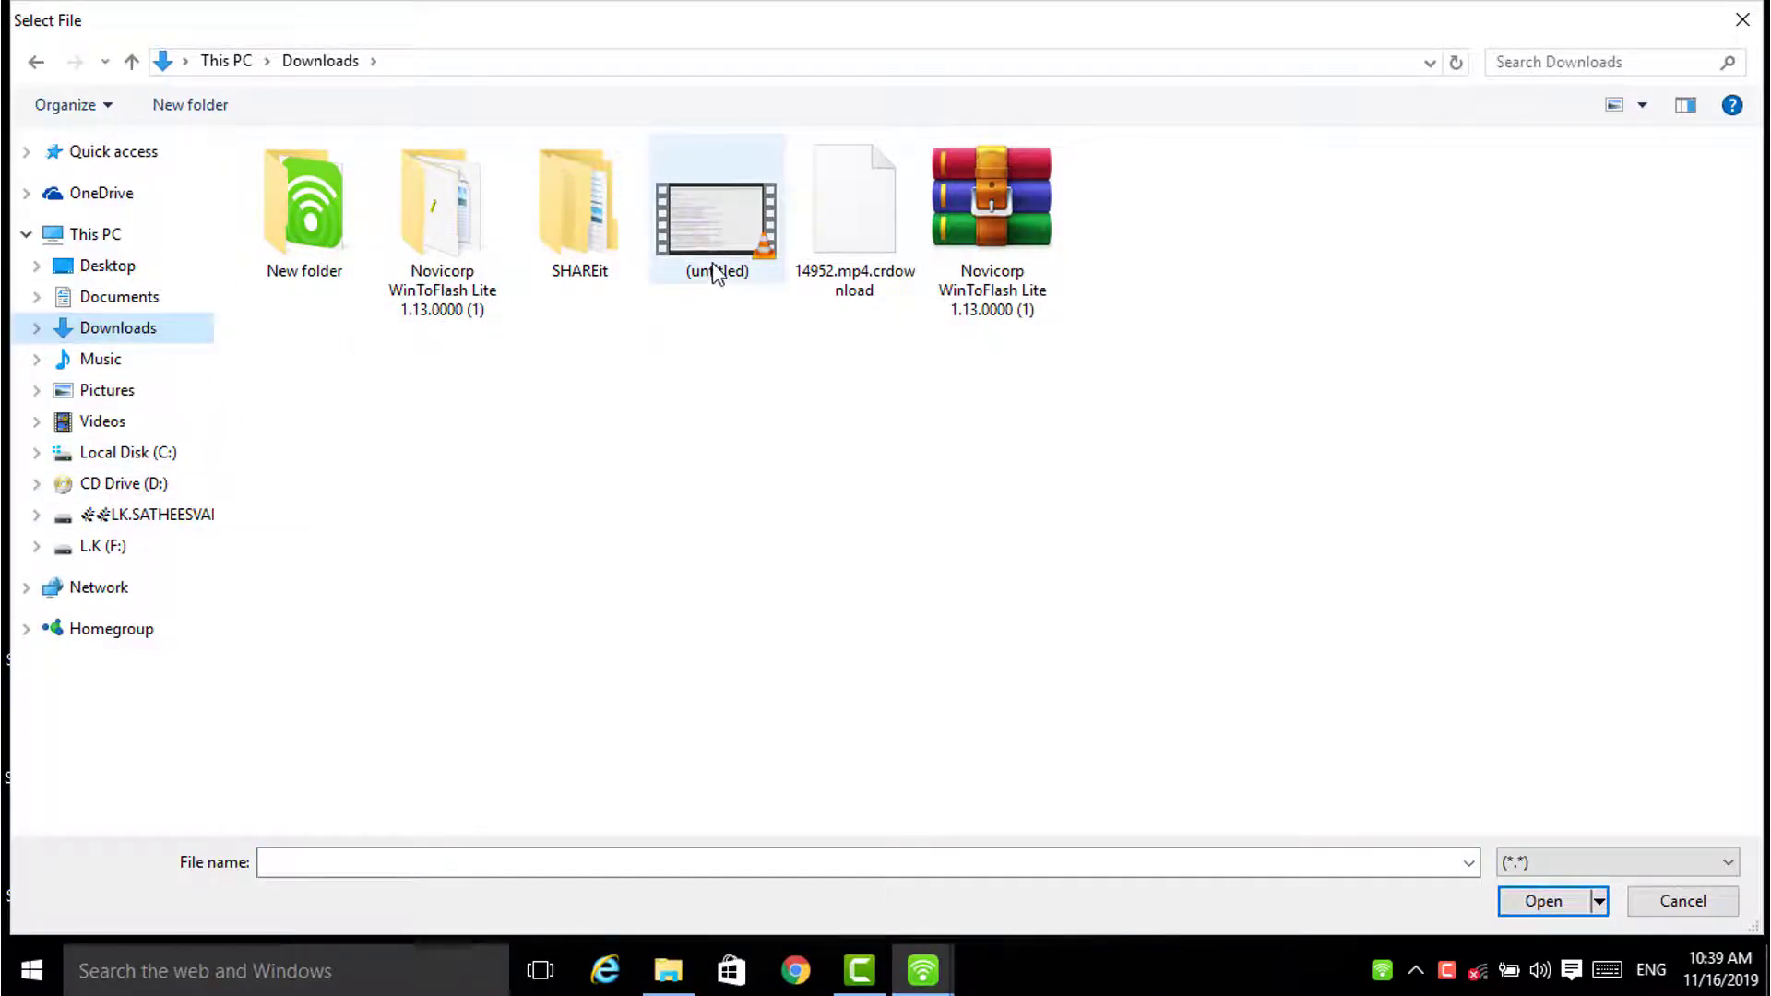
double_click(712, 229)
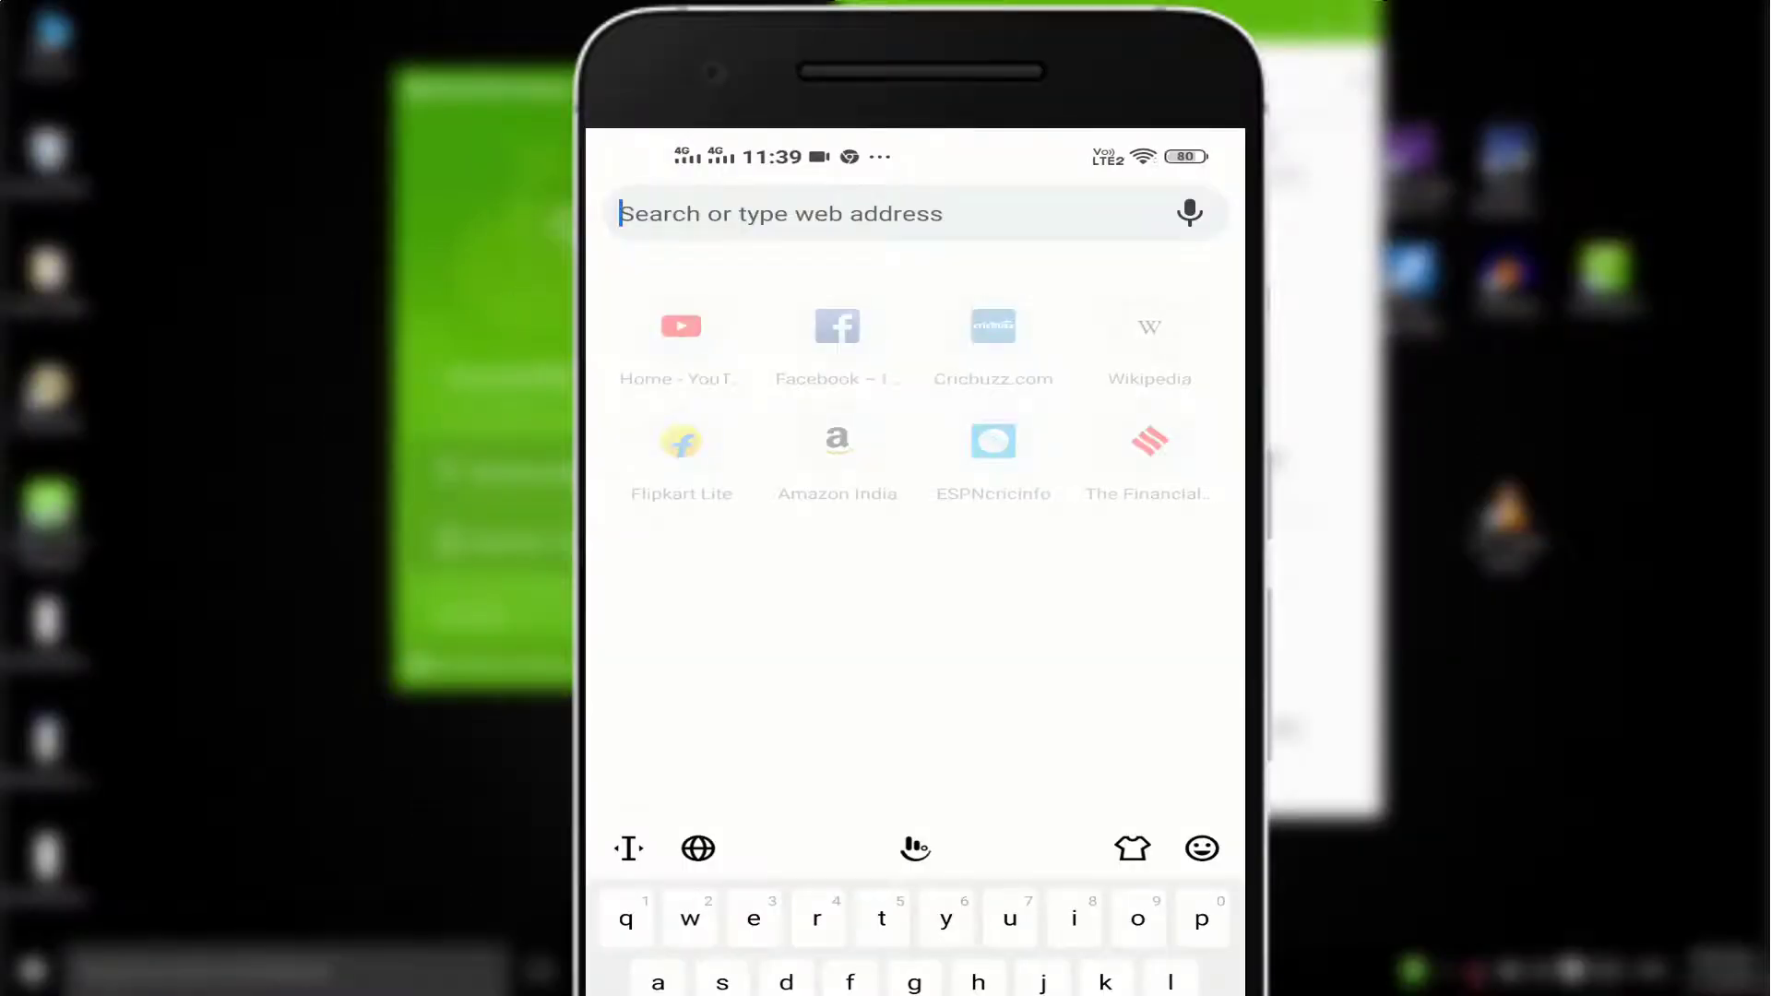
Step: Enter g.com in the phone browser's address bar
type("g")
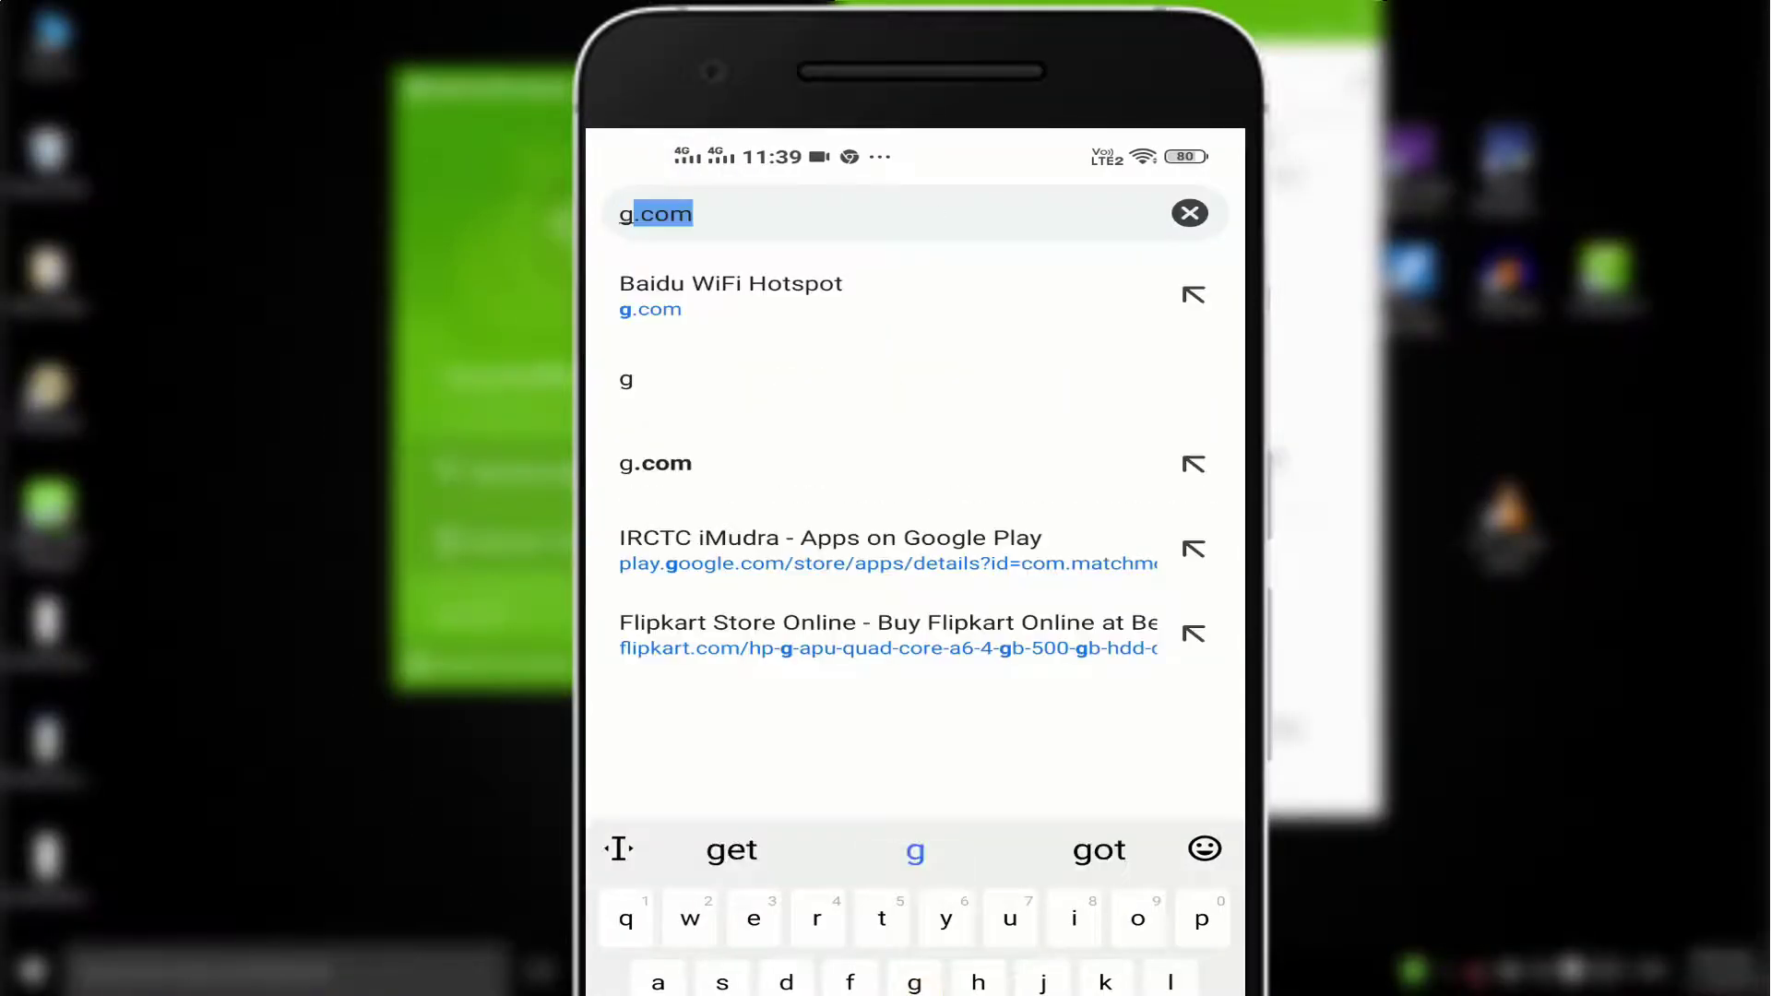
type(".com")
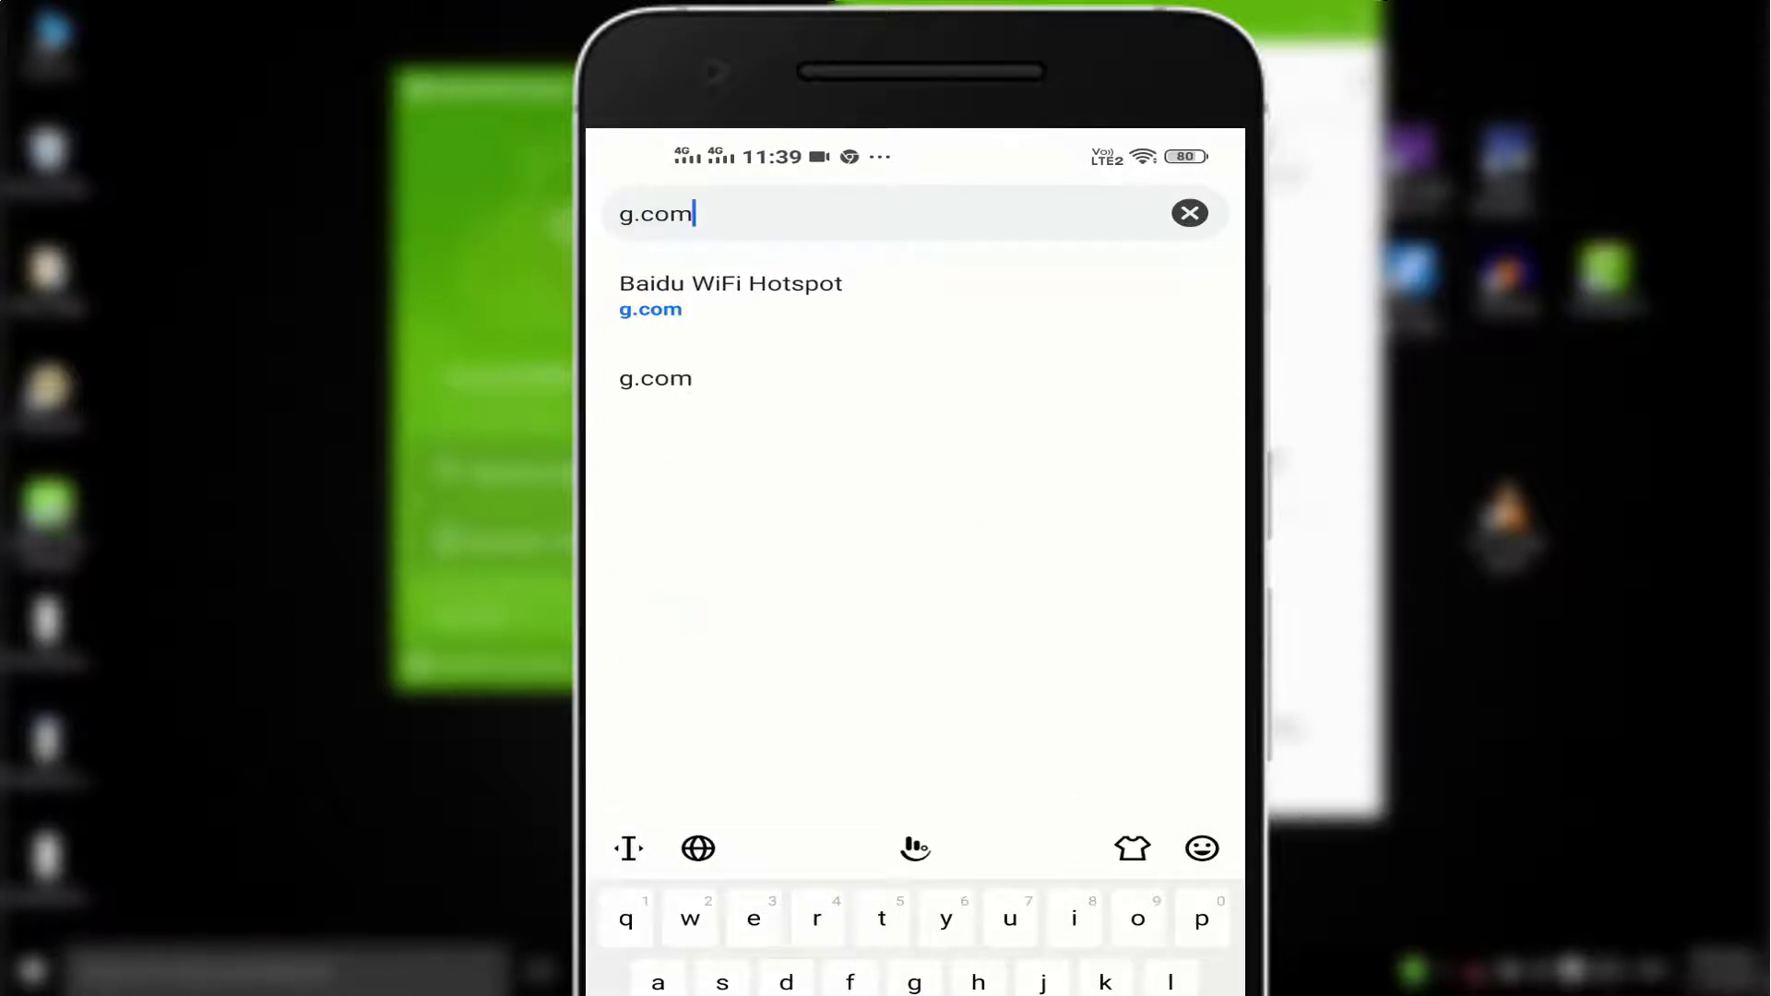
key("Return")
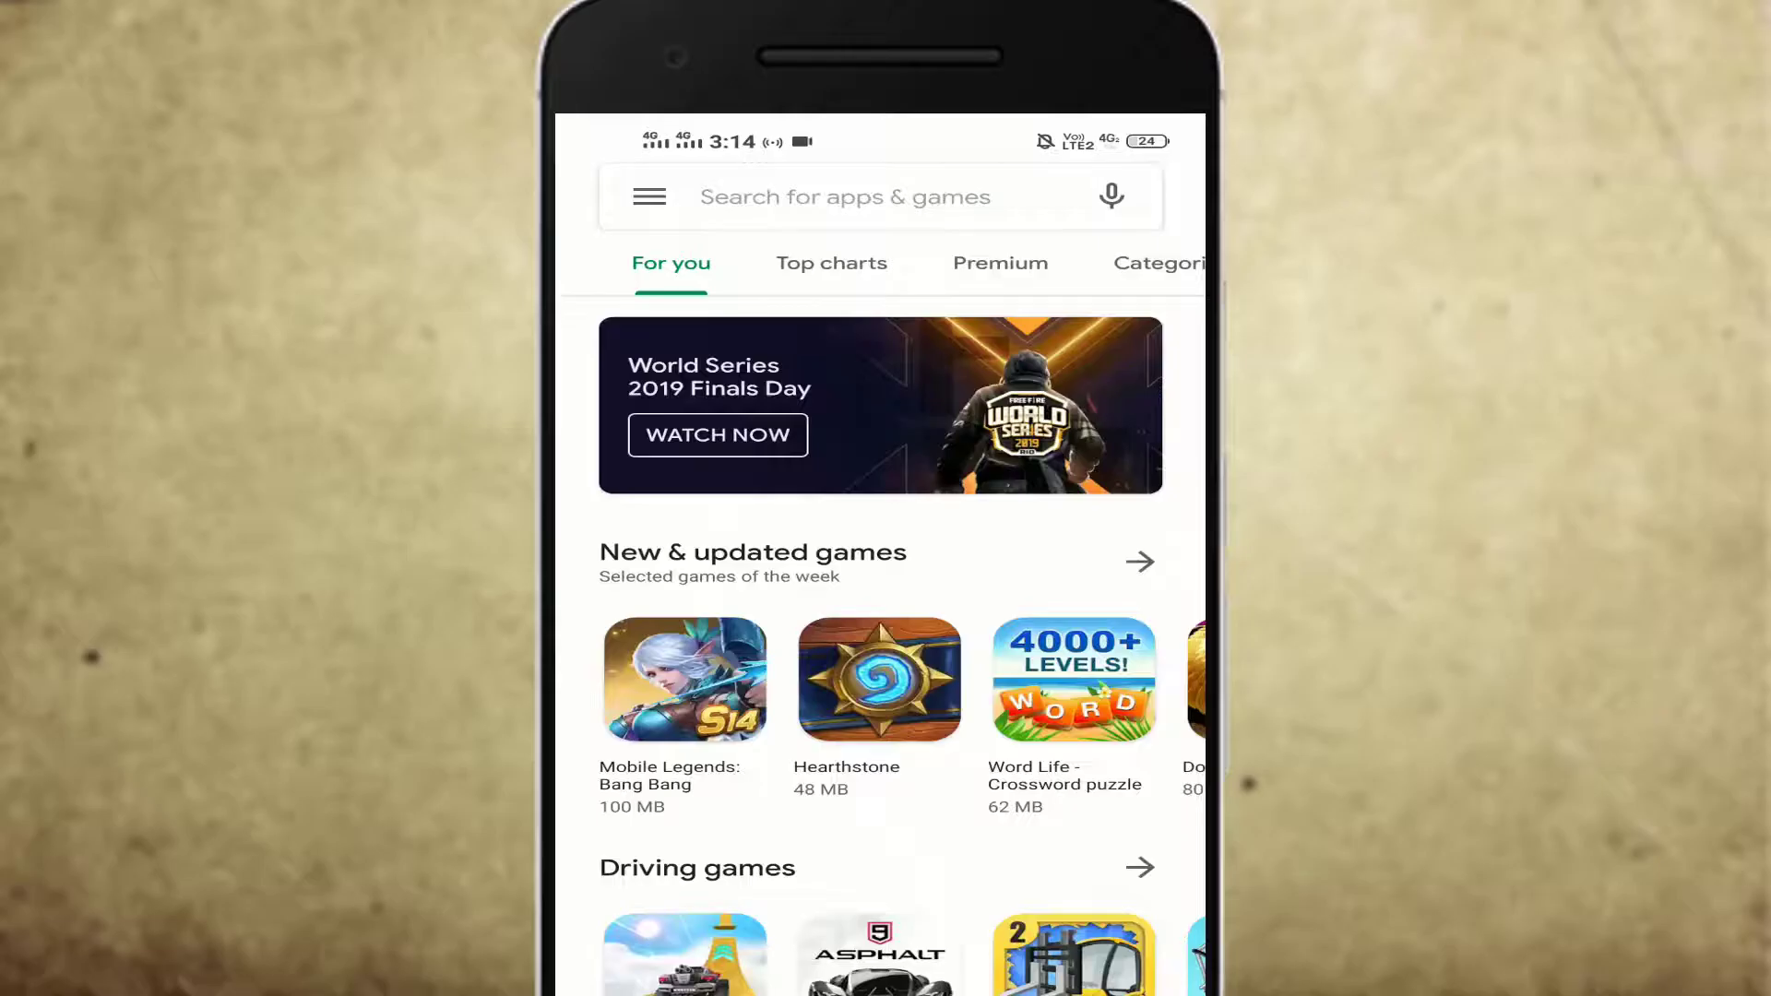
Step: Search the Play Store for 'share me' and open the ShareMe (MiDrop) result
left_click(844, 196)
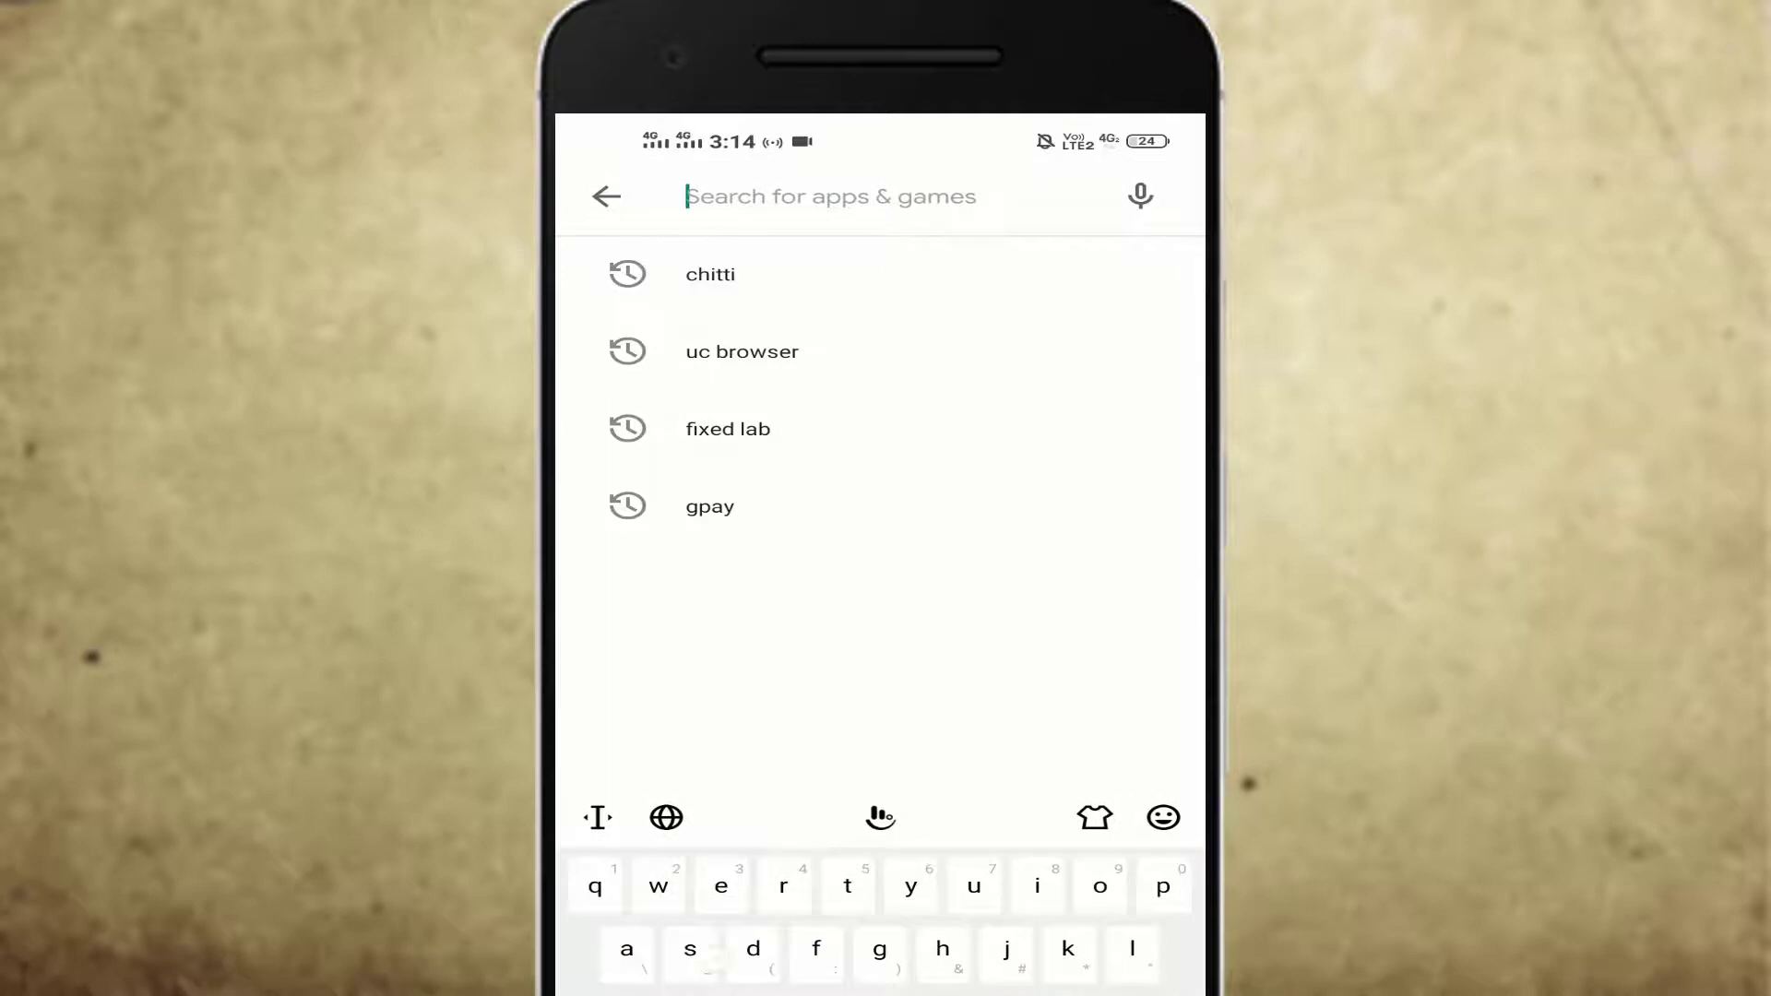
type("sha")
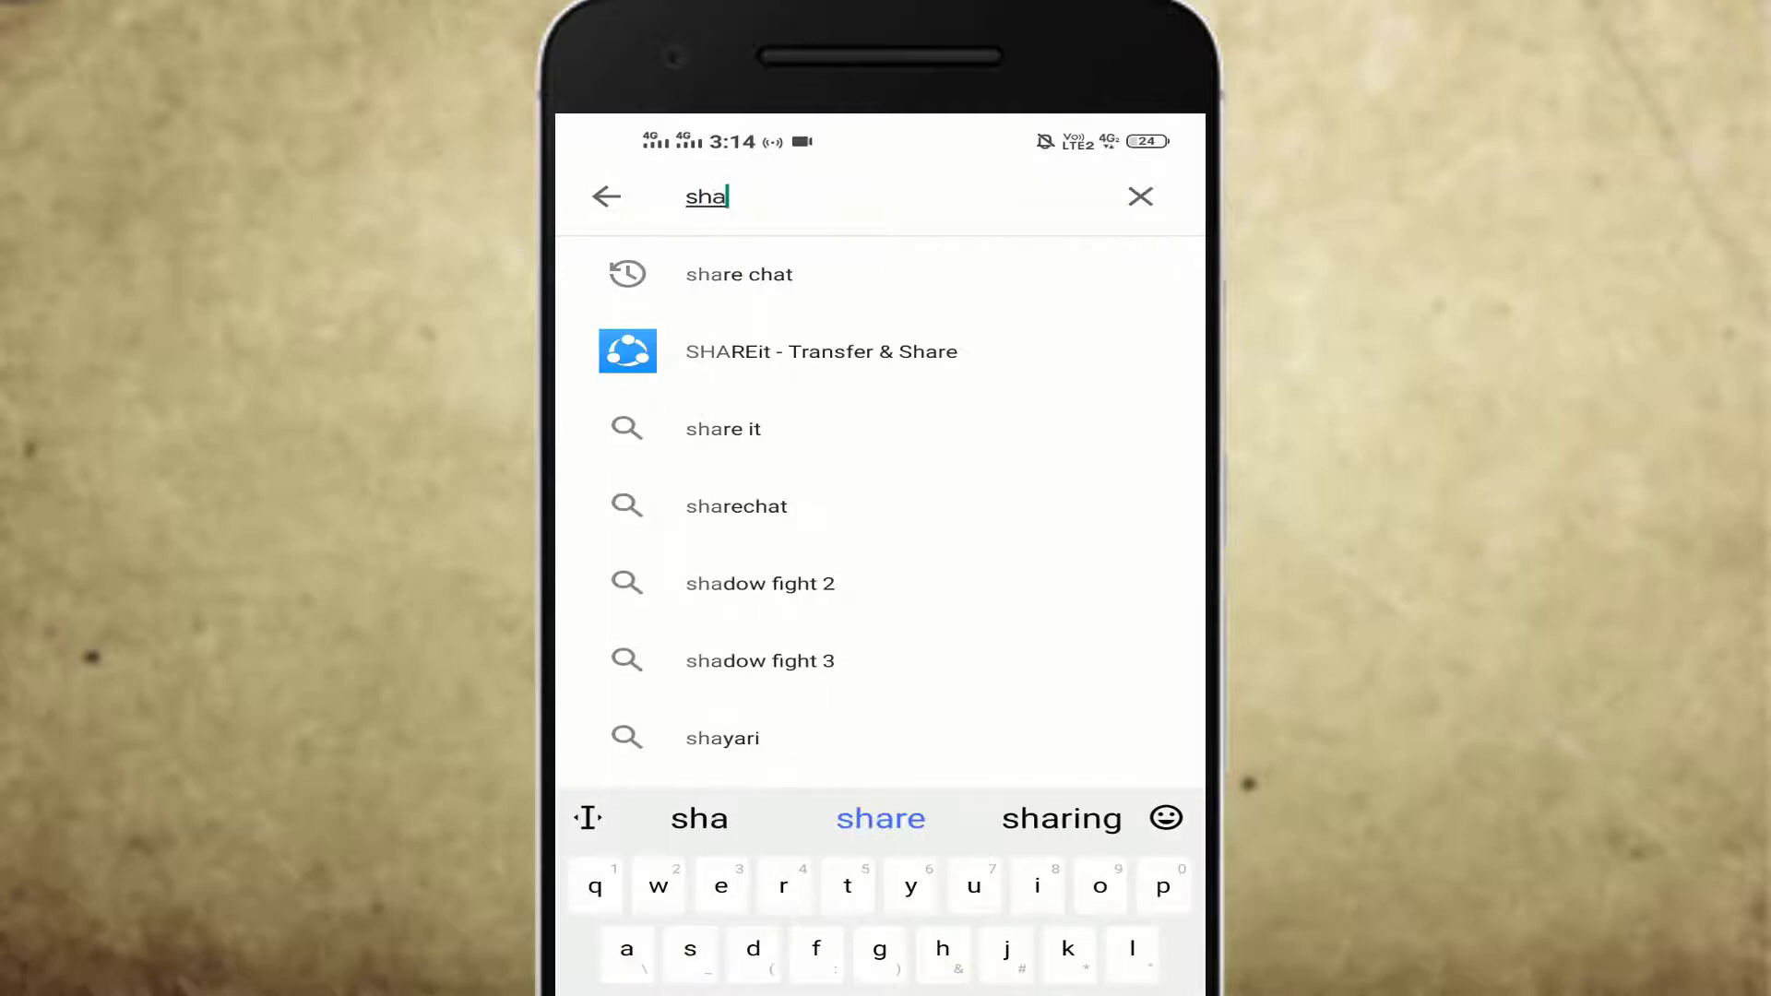
type("re ")
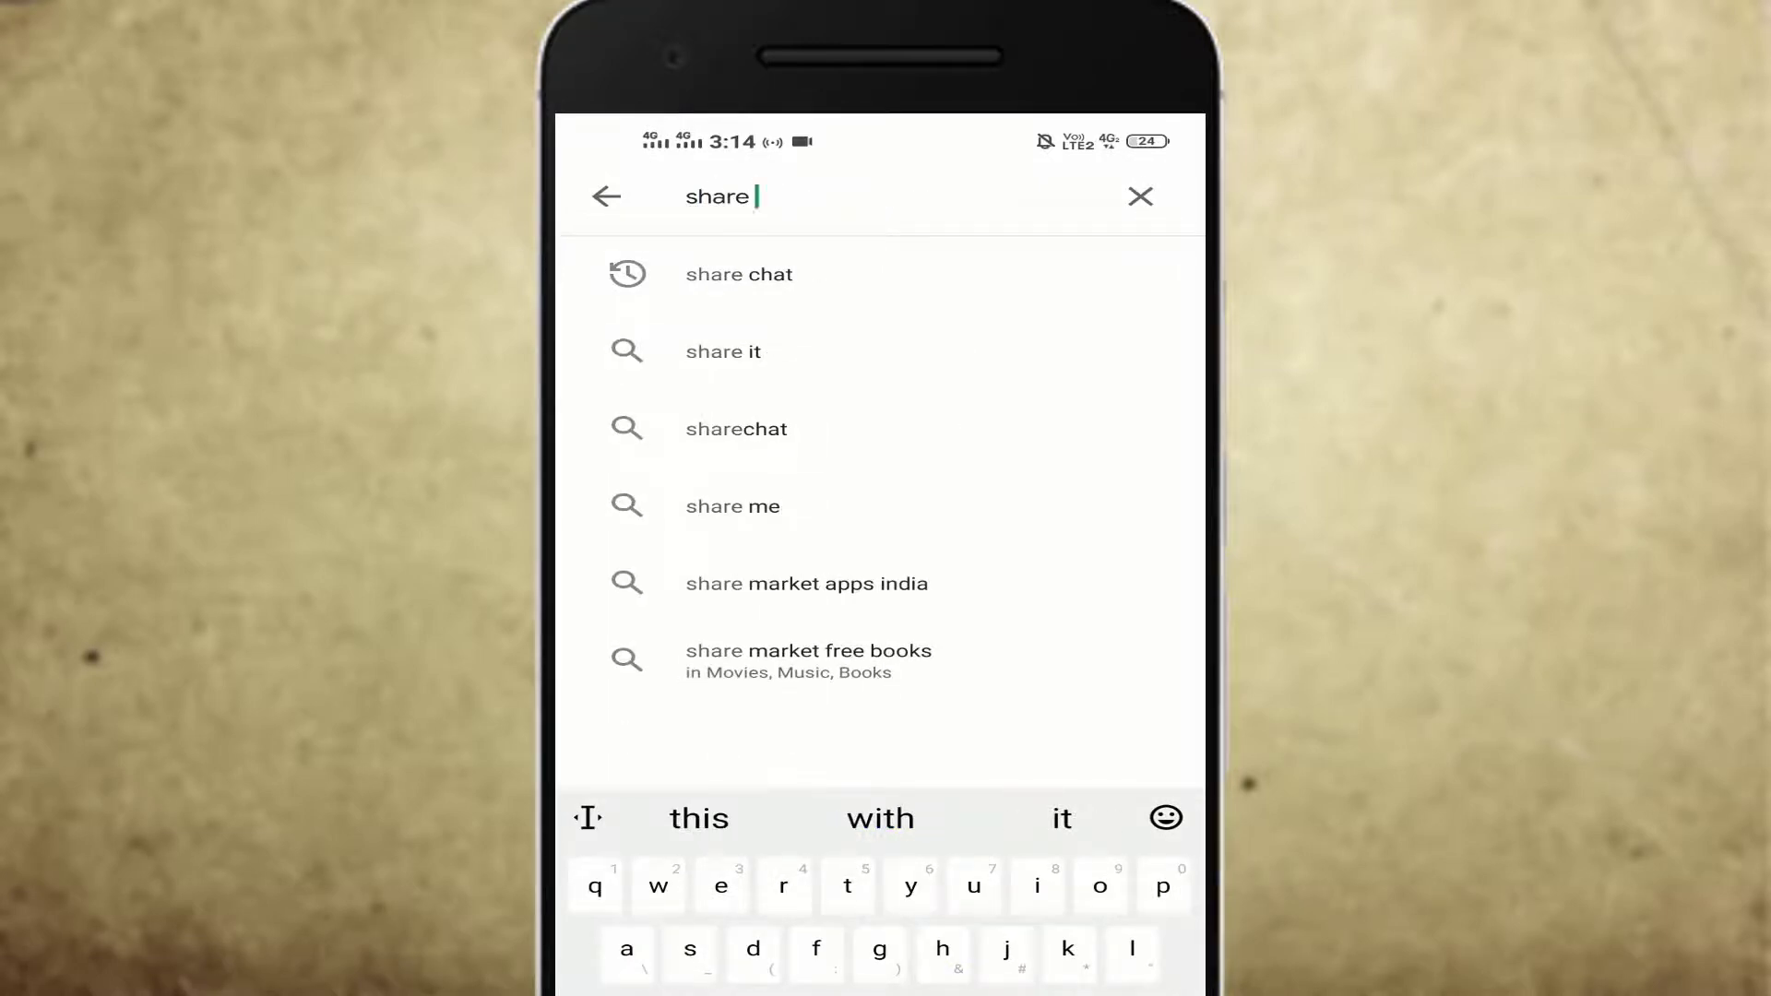
type("me")
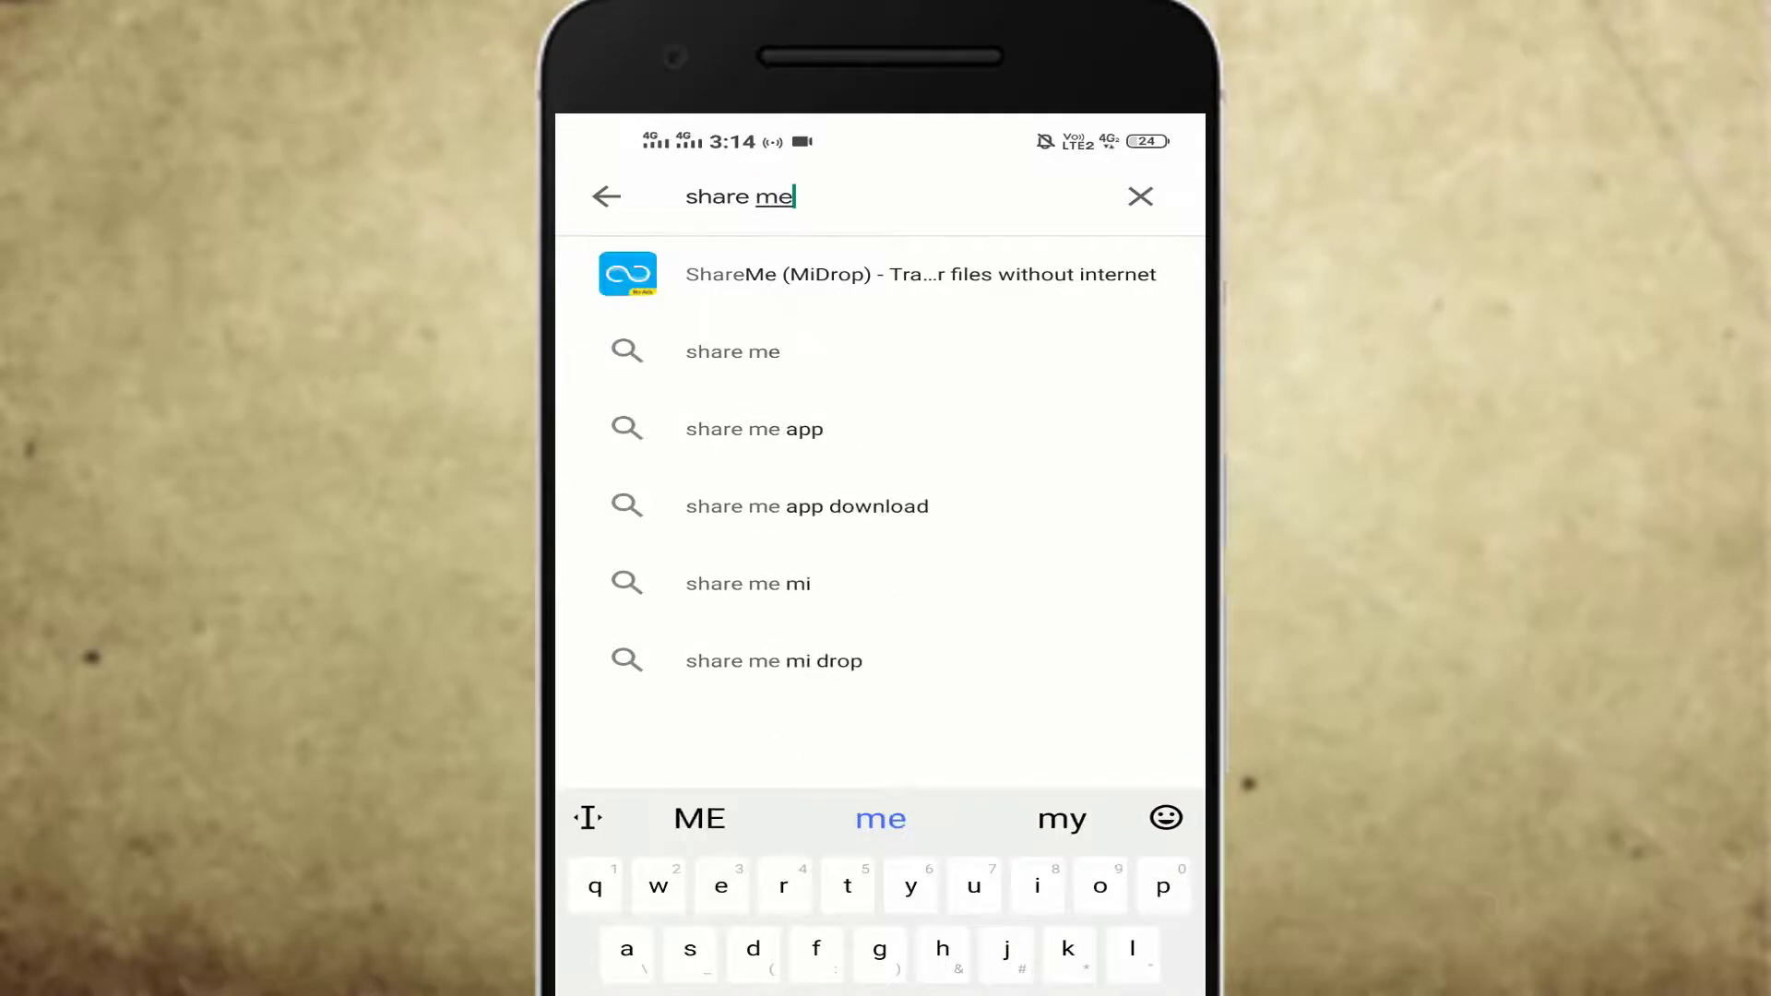
key("Return")
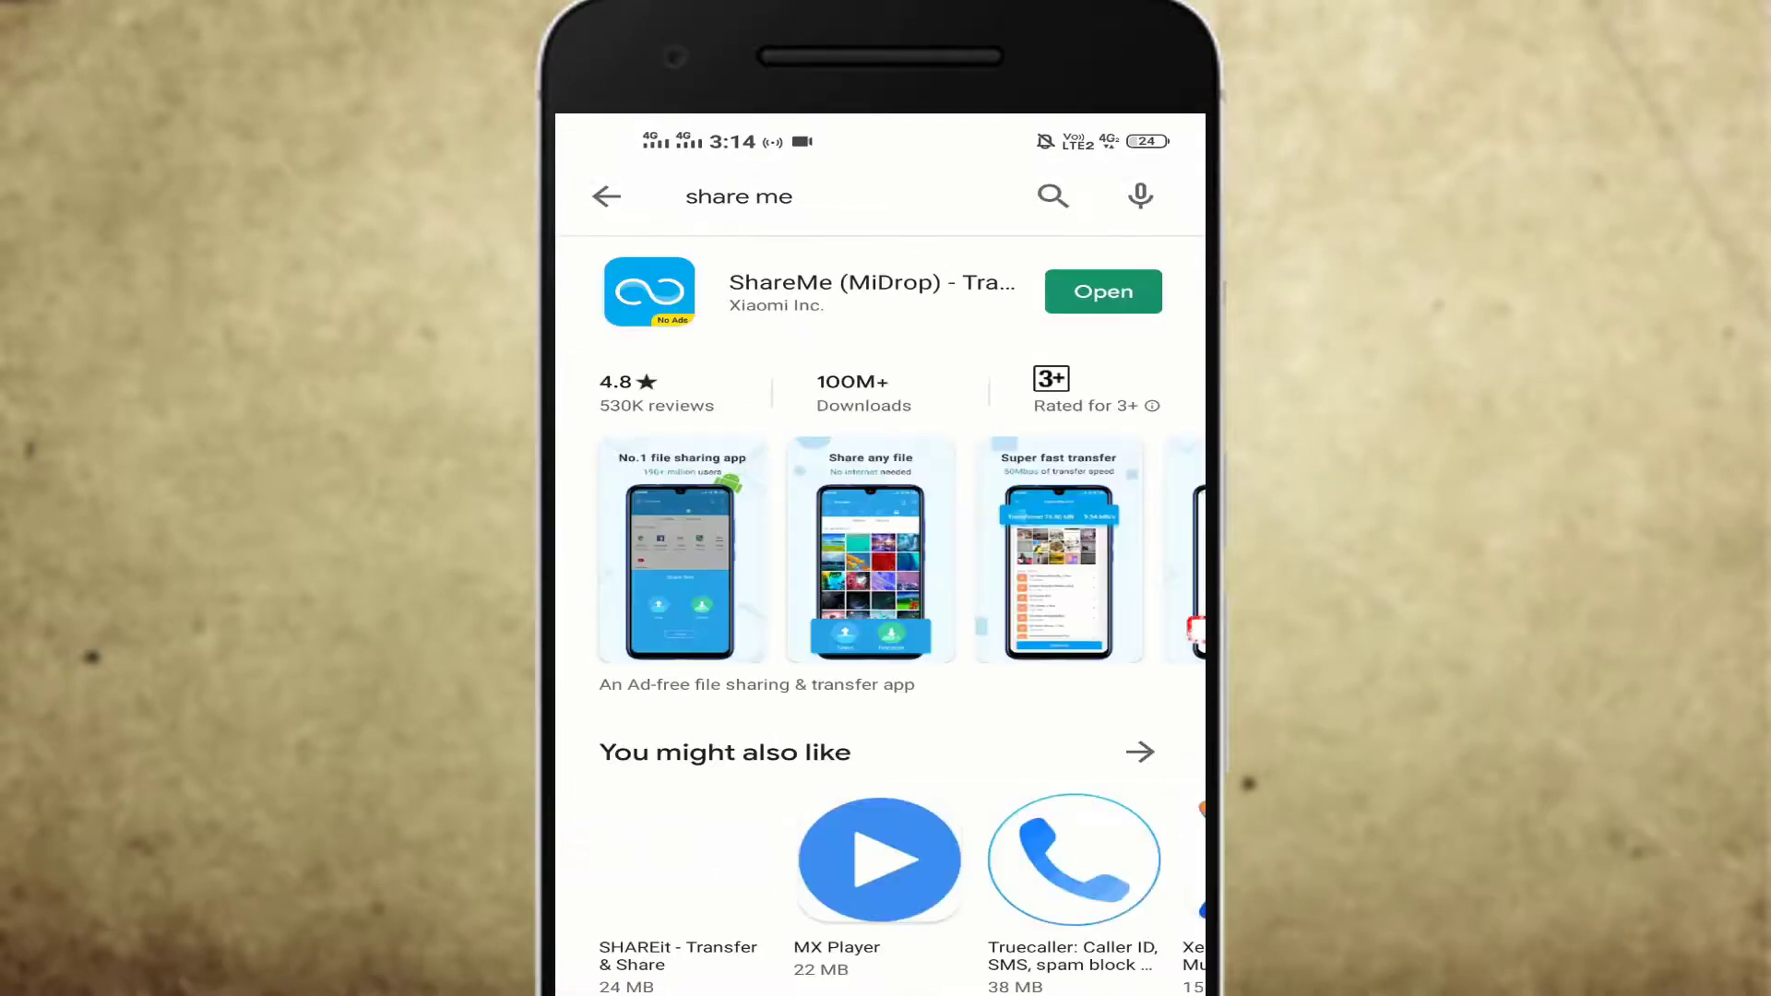
left_click(872, 286)
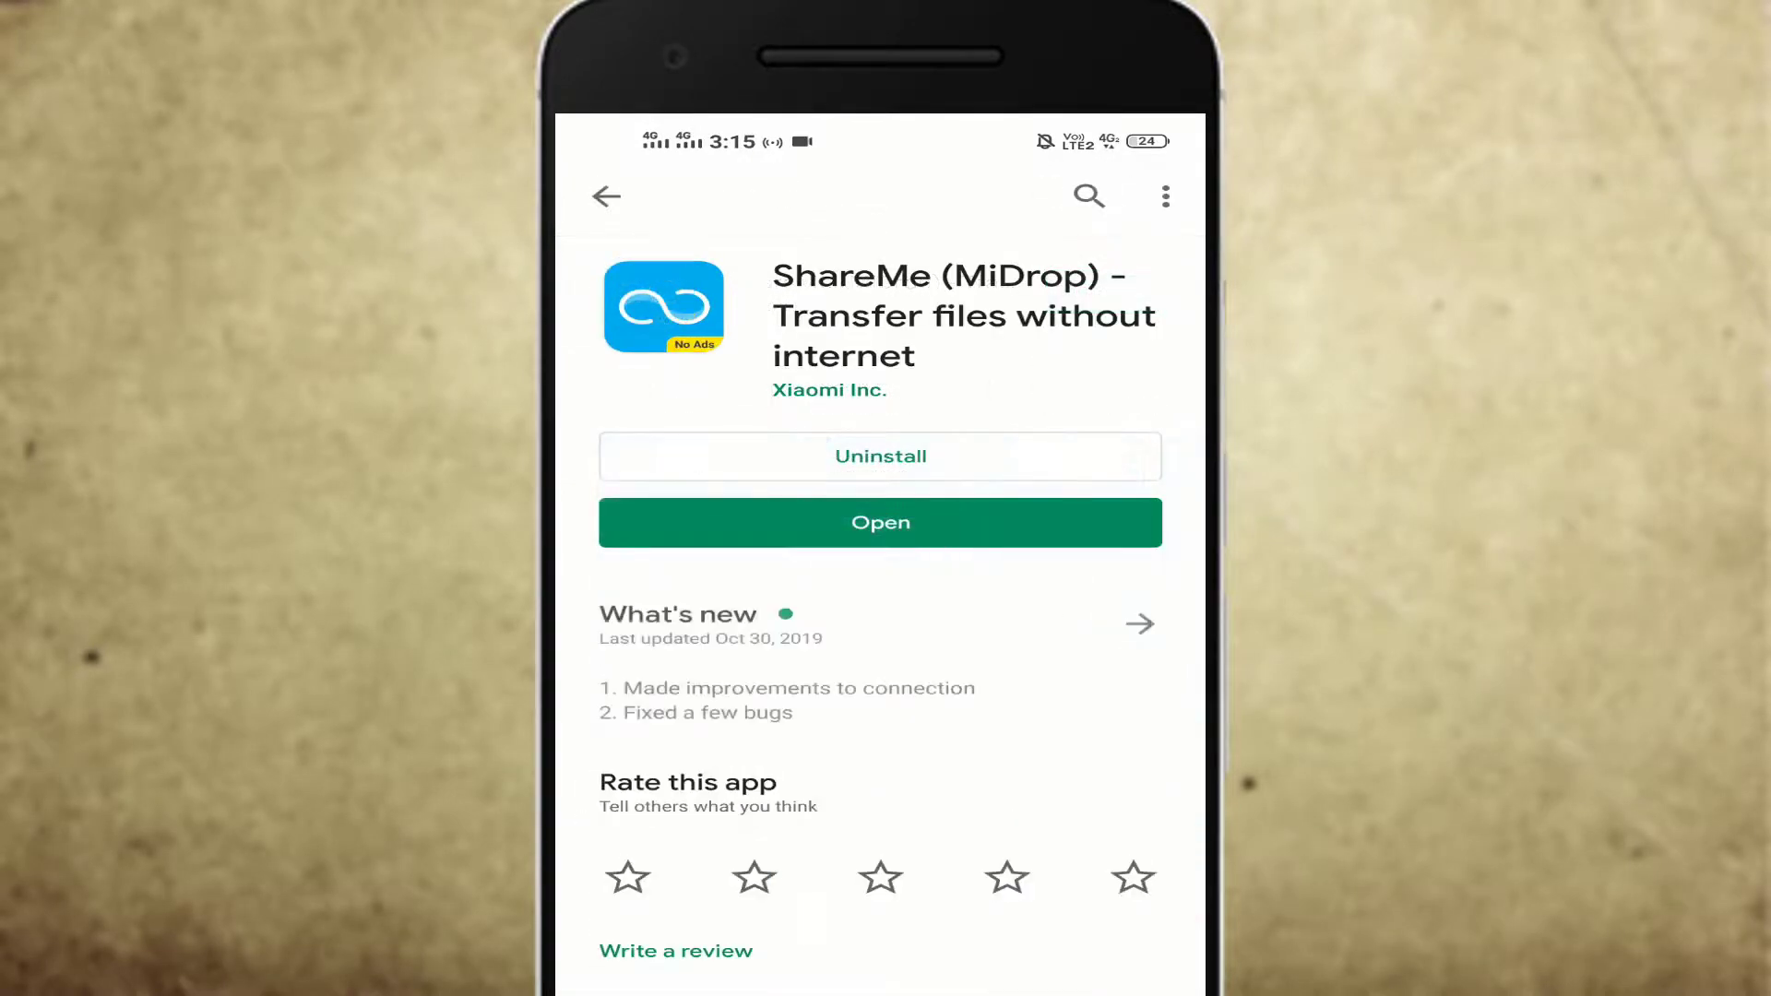
mouse_move(851, 426)
left_mouse_down()
mouse_move(850, 382)
mouse_move(850, 426)
left_mouse_up()
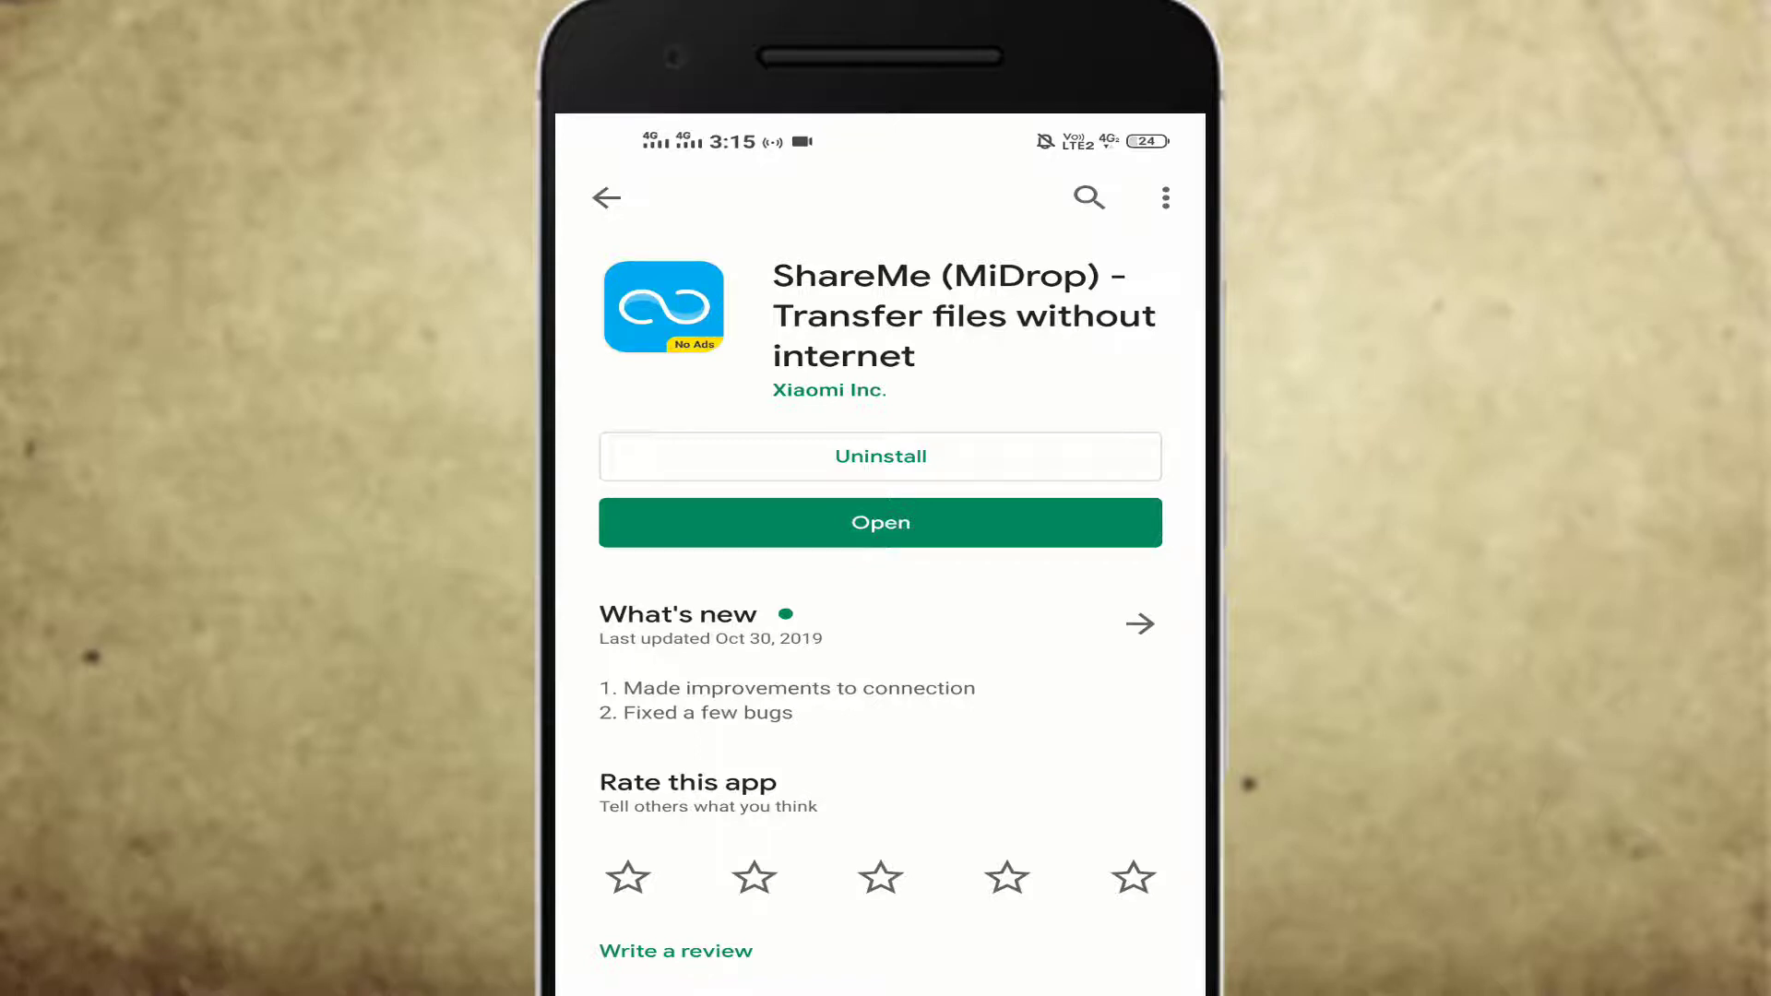
Step: In ShareMe, start Connect to computer over FTP using the Portable (not secure) connection type
left_click(959, 523)
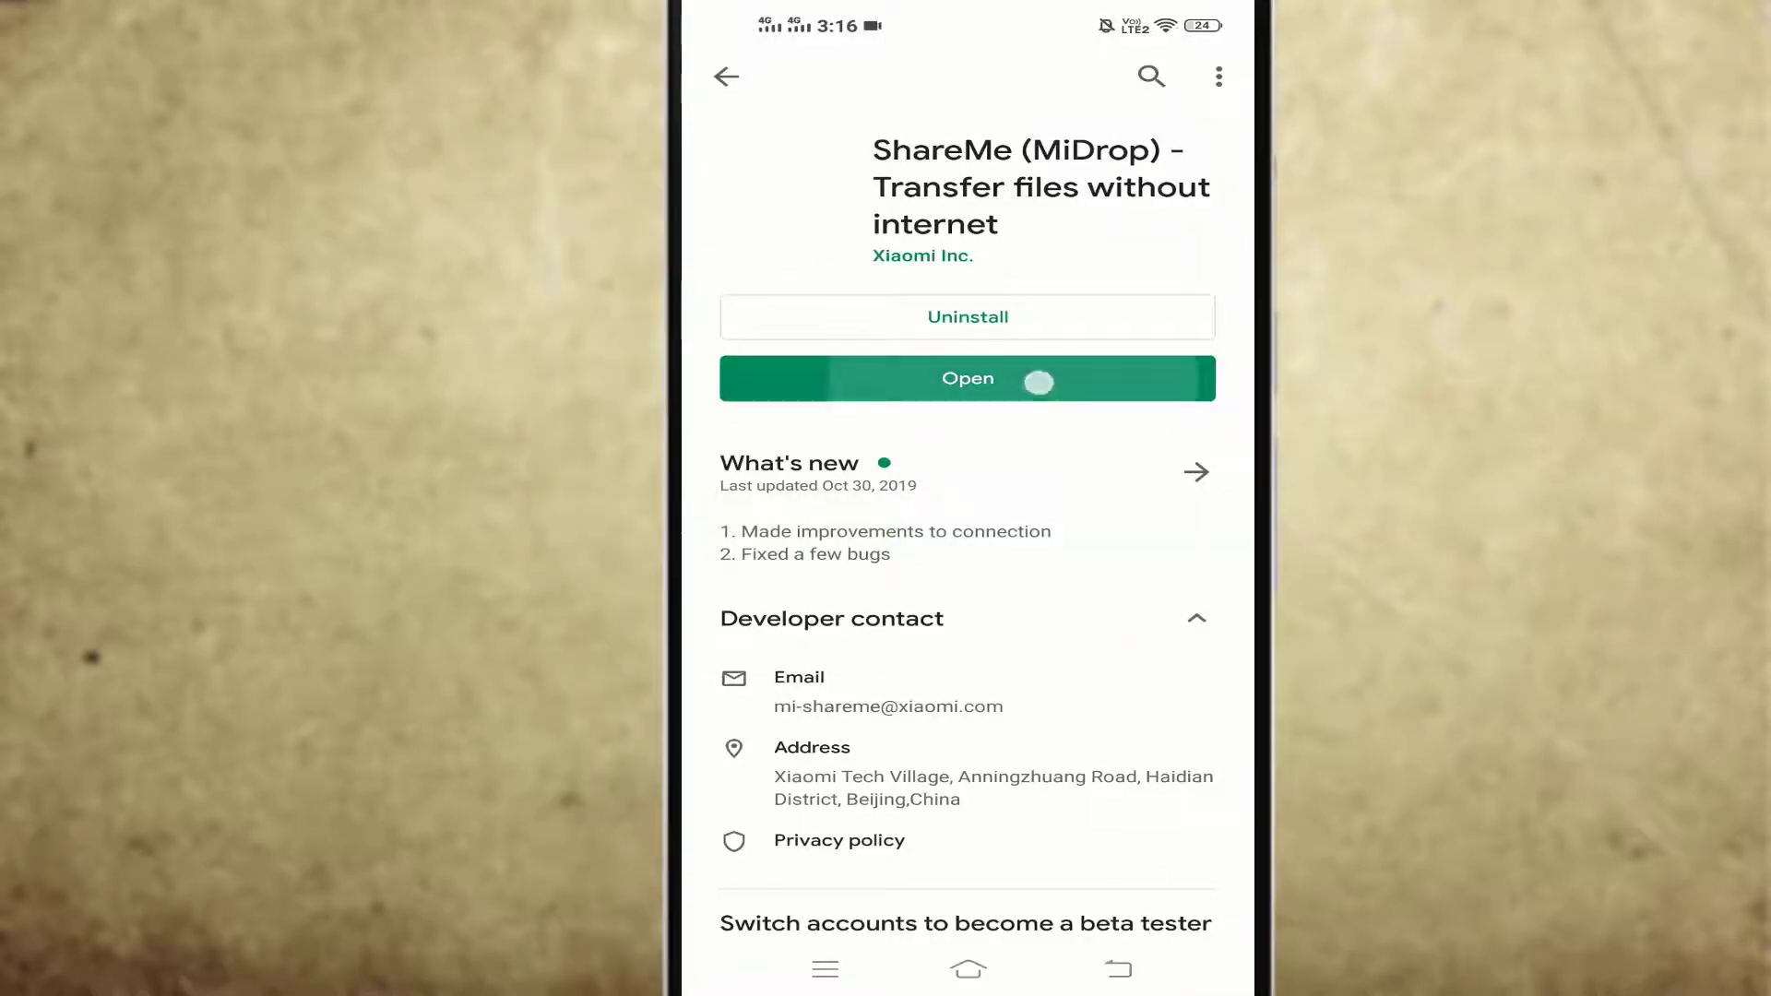
left_click(729, 76)
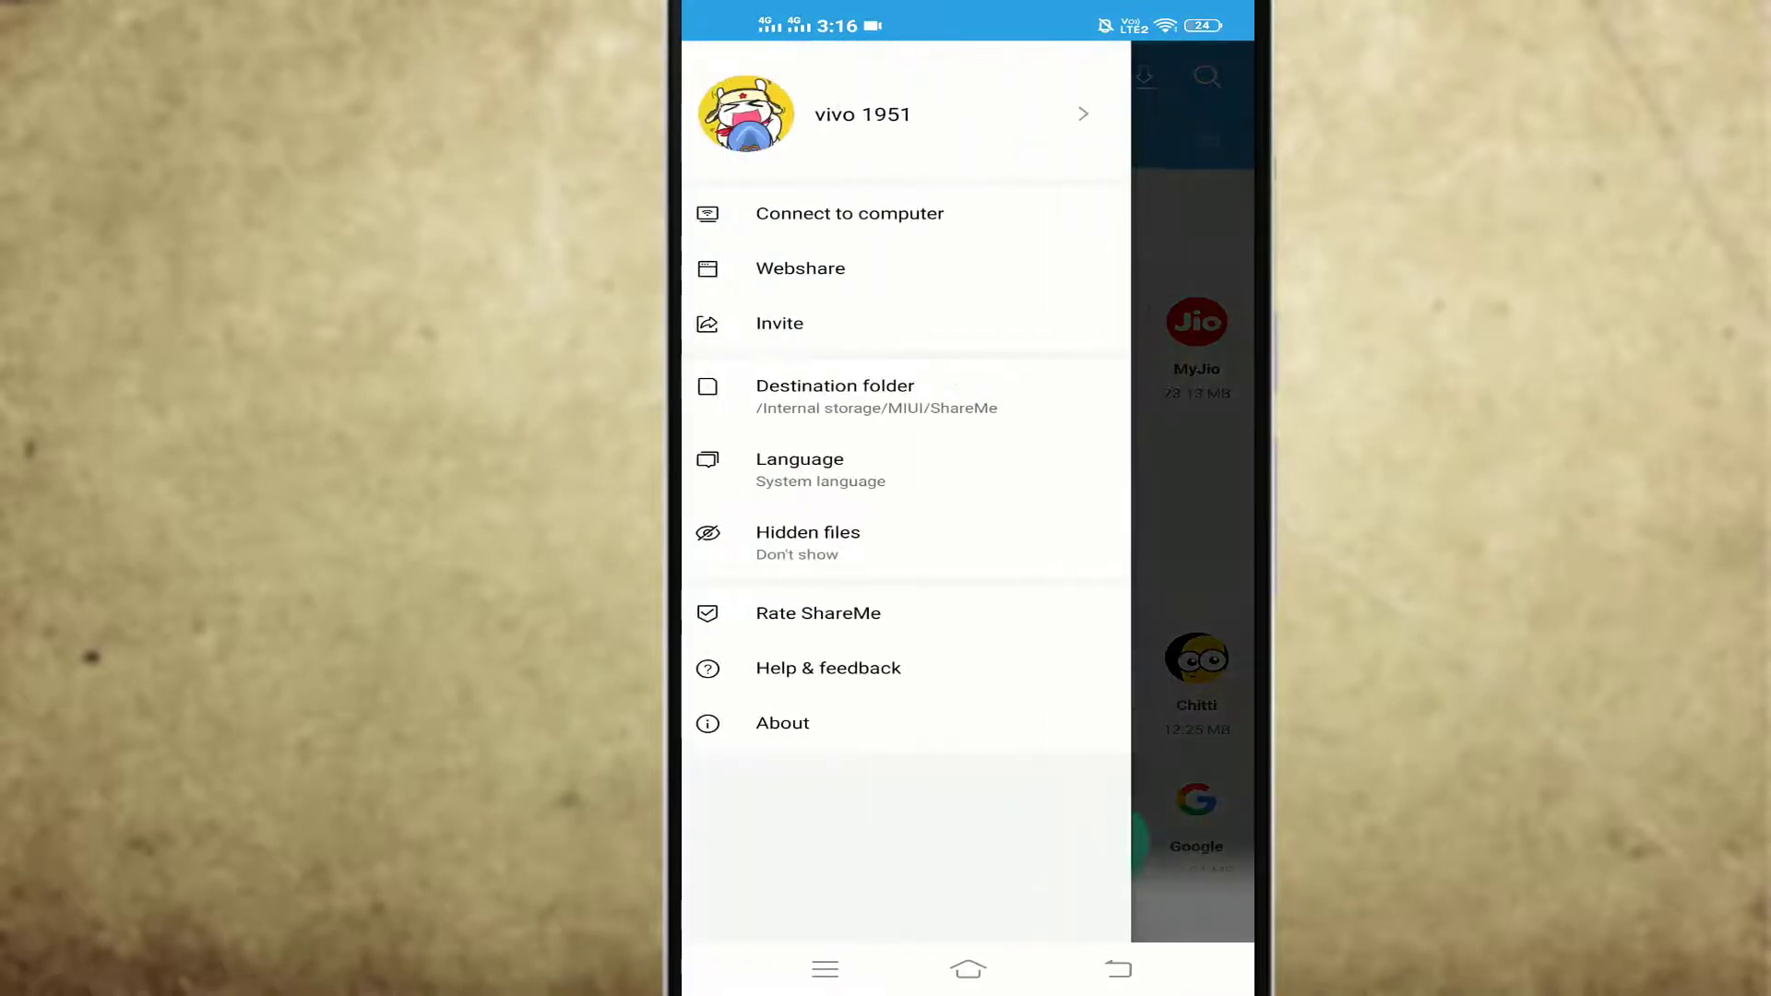
left_click(871, 213)
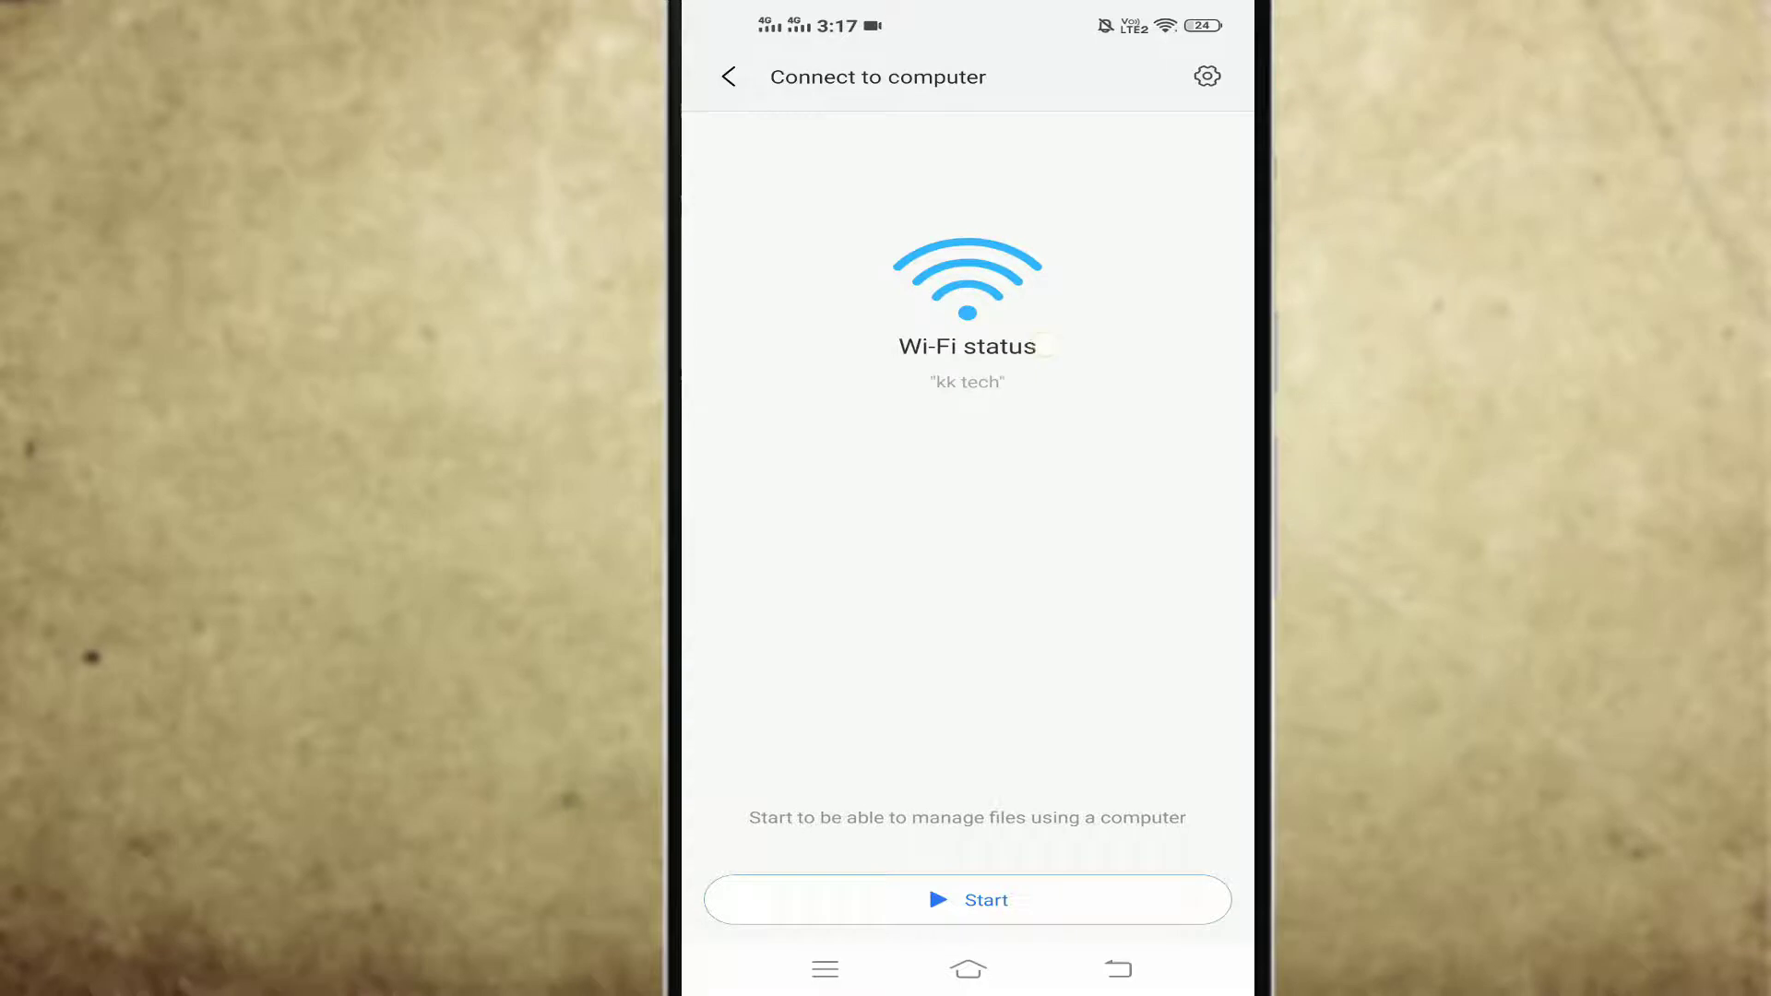
left_click(967, 899)
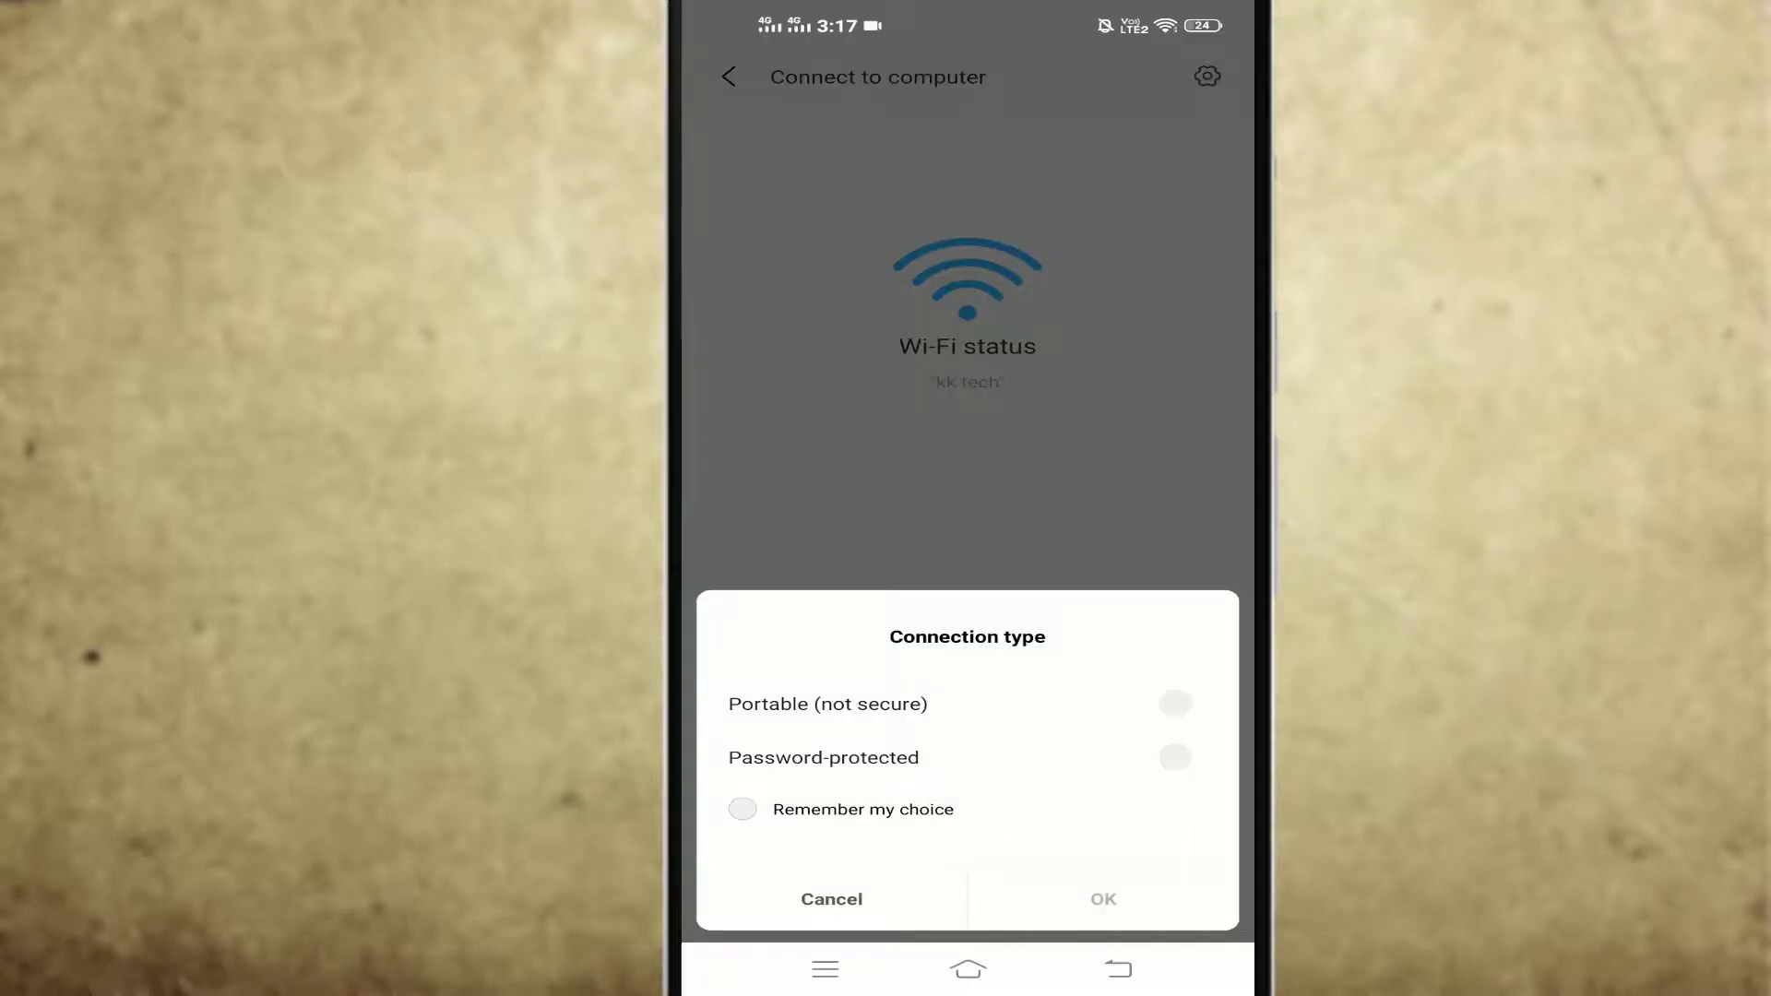
left_click(1174, 704)
left_click(1103, 899)
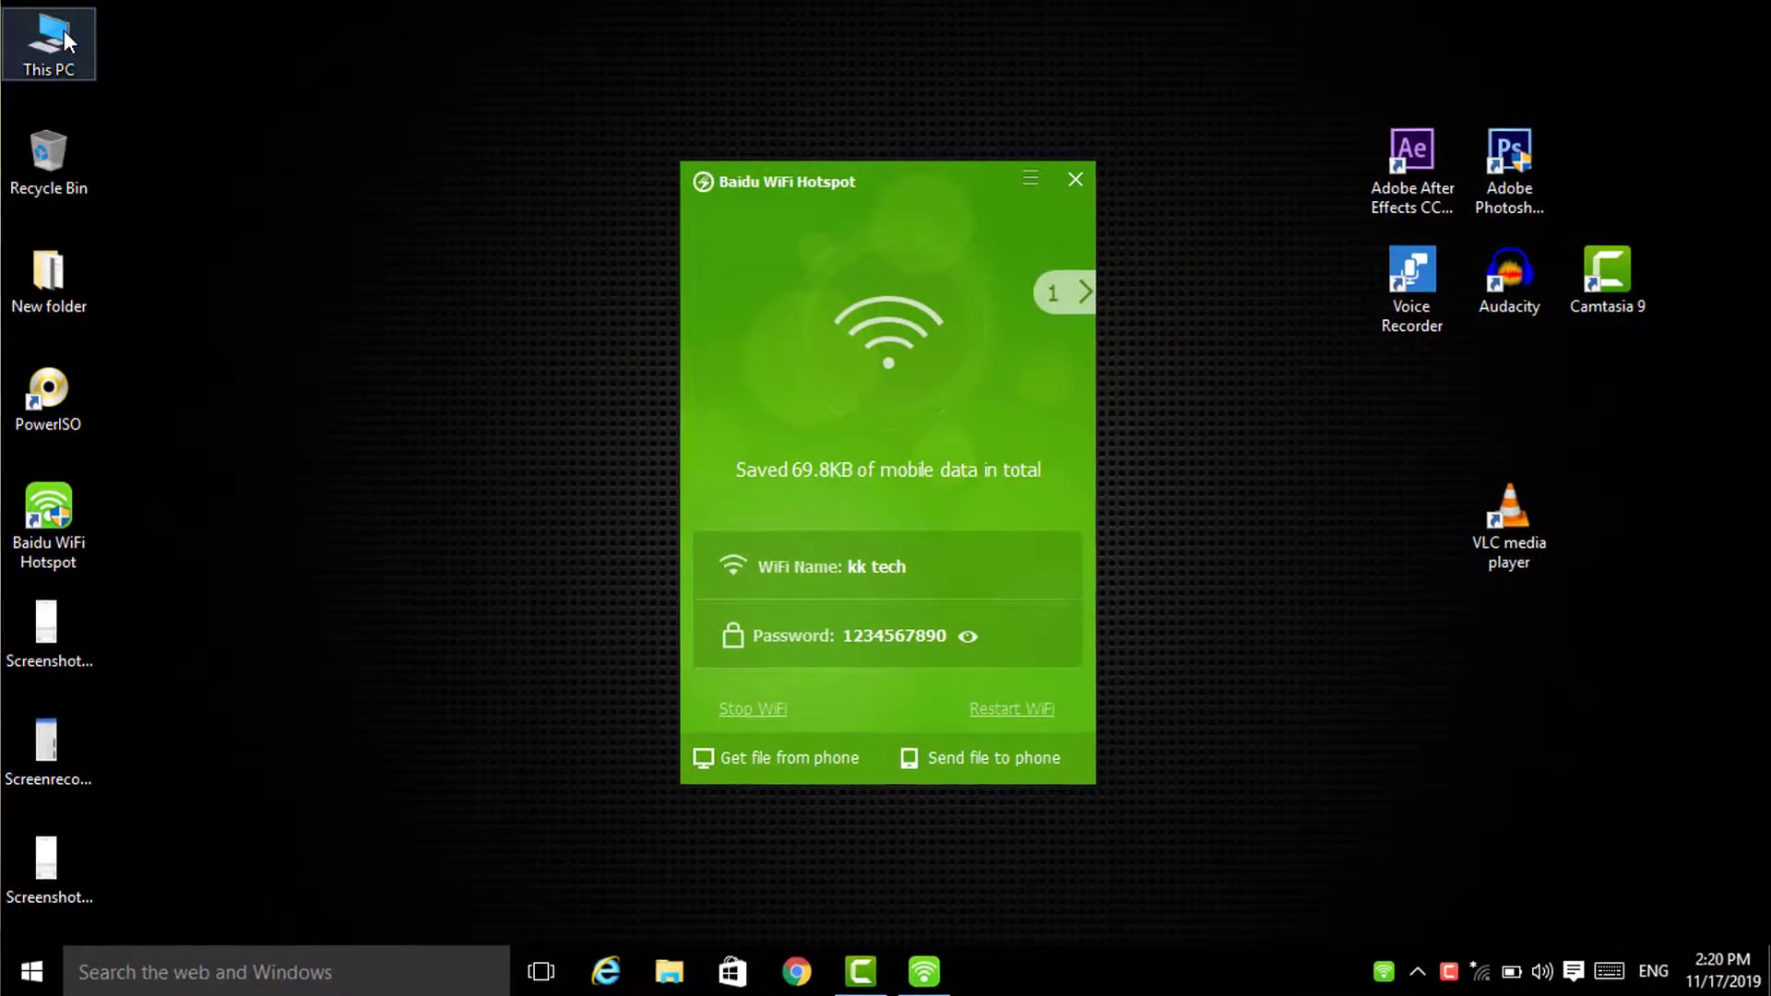
Step: Open This PC and navigate the address bar to ftp://192.168.101.11:2121/
double_click(67, 39)
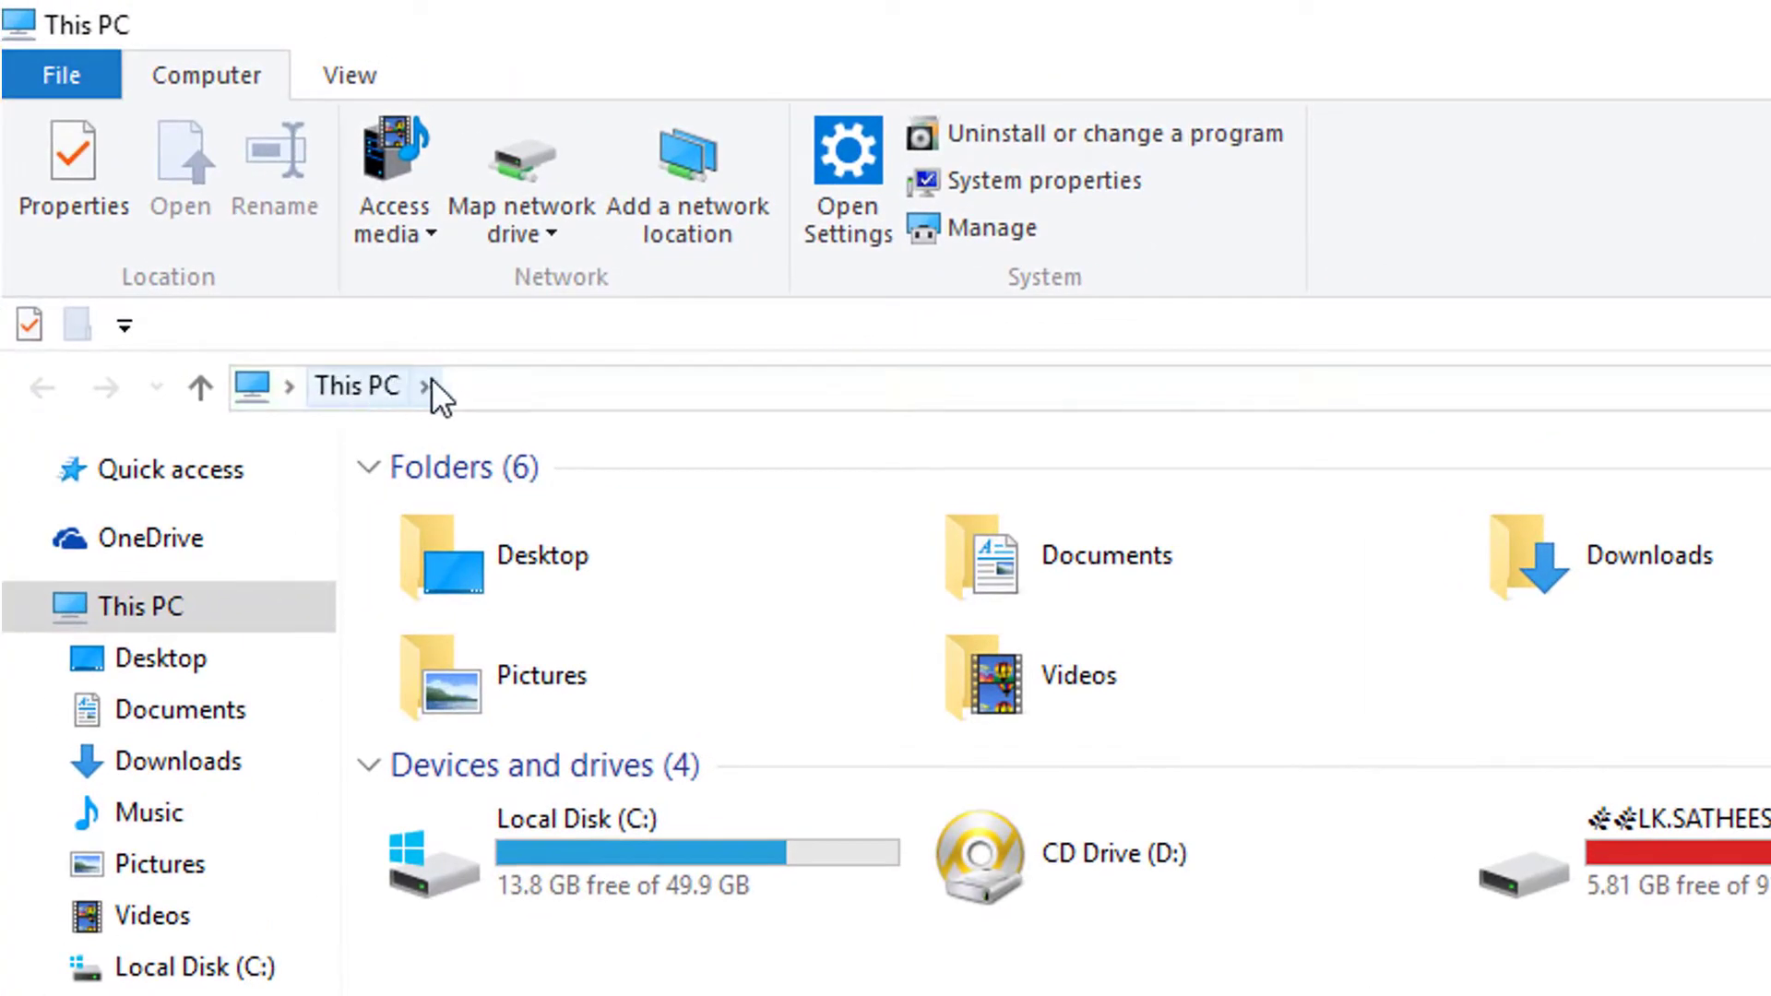
left_click(507, 382)
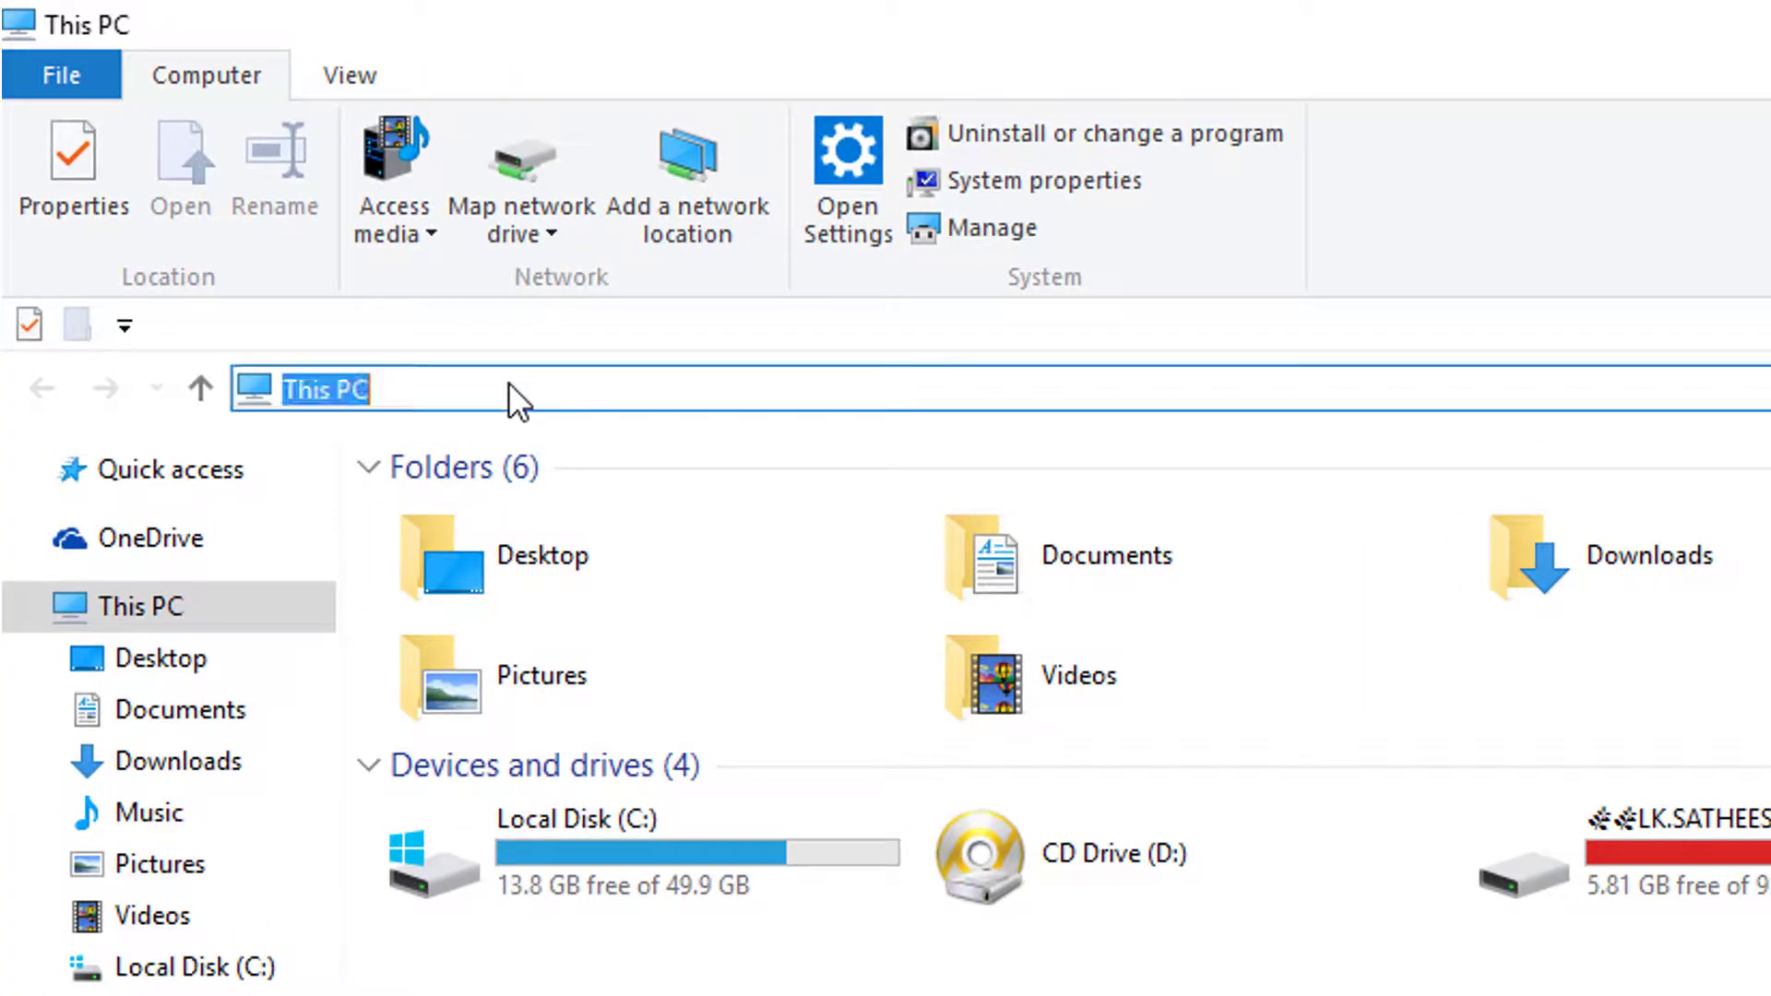
key("BackSpace")
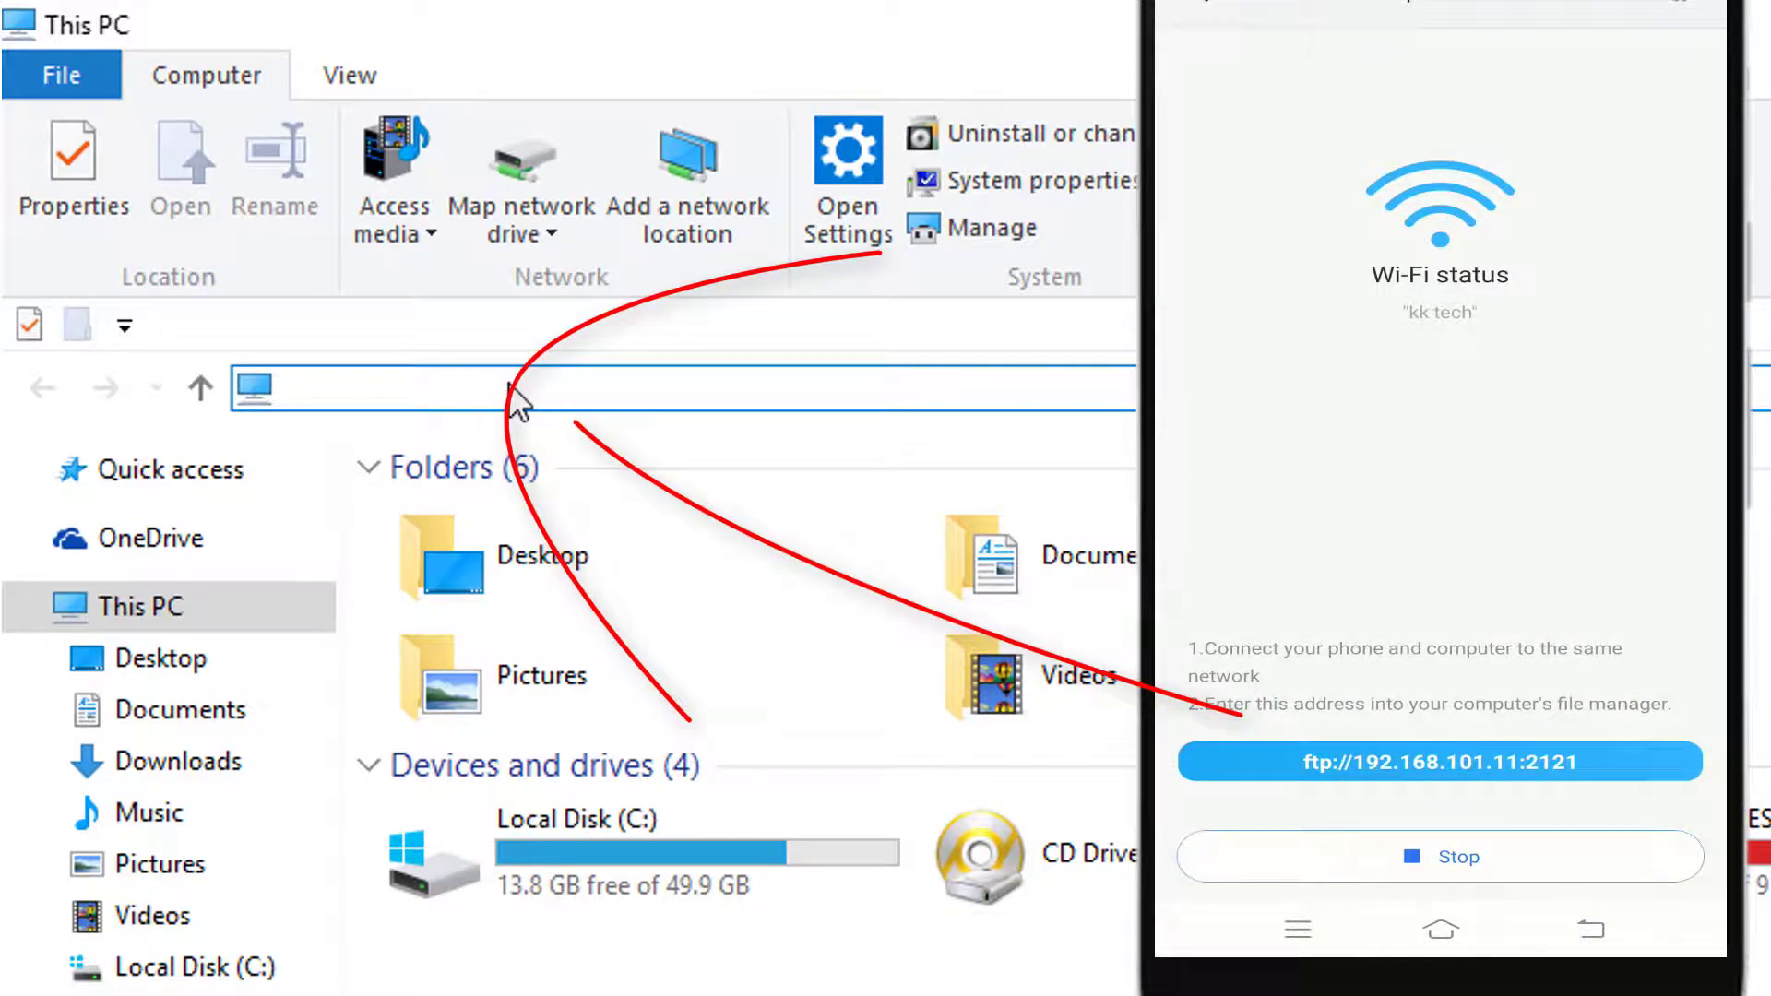
type("ftp")
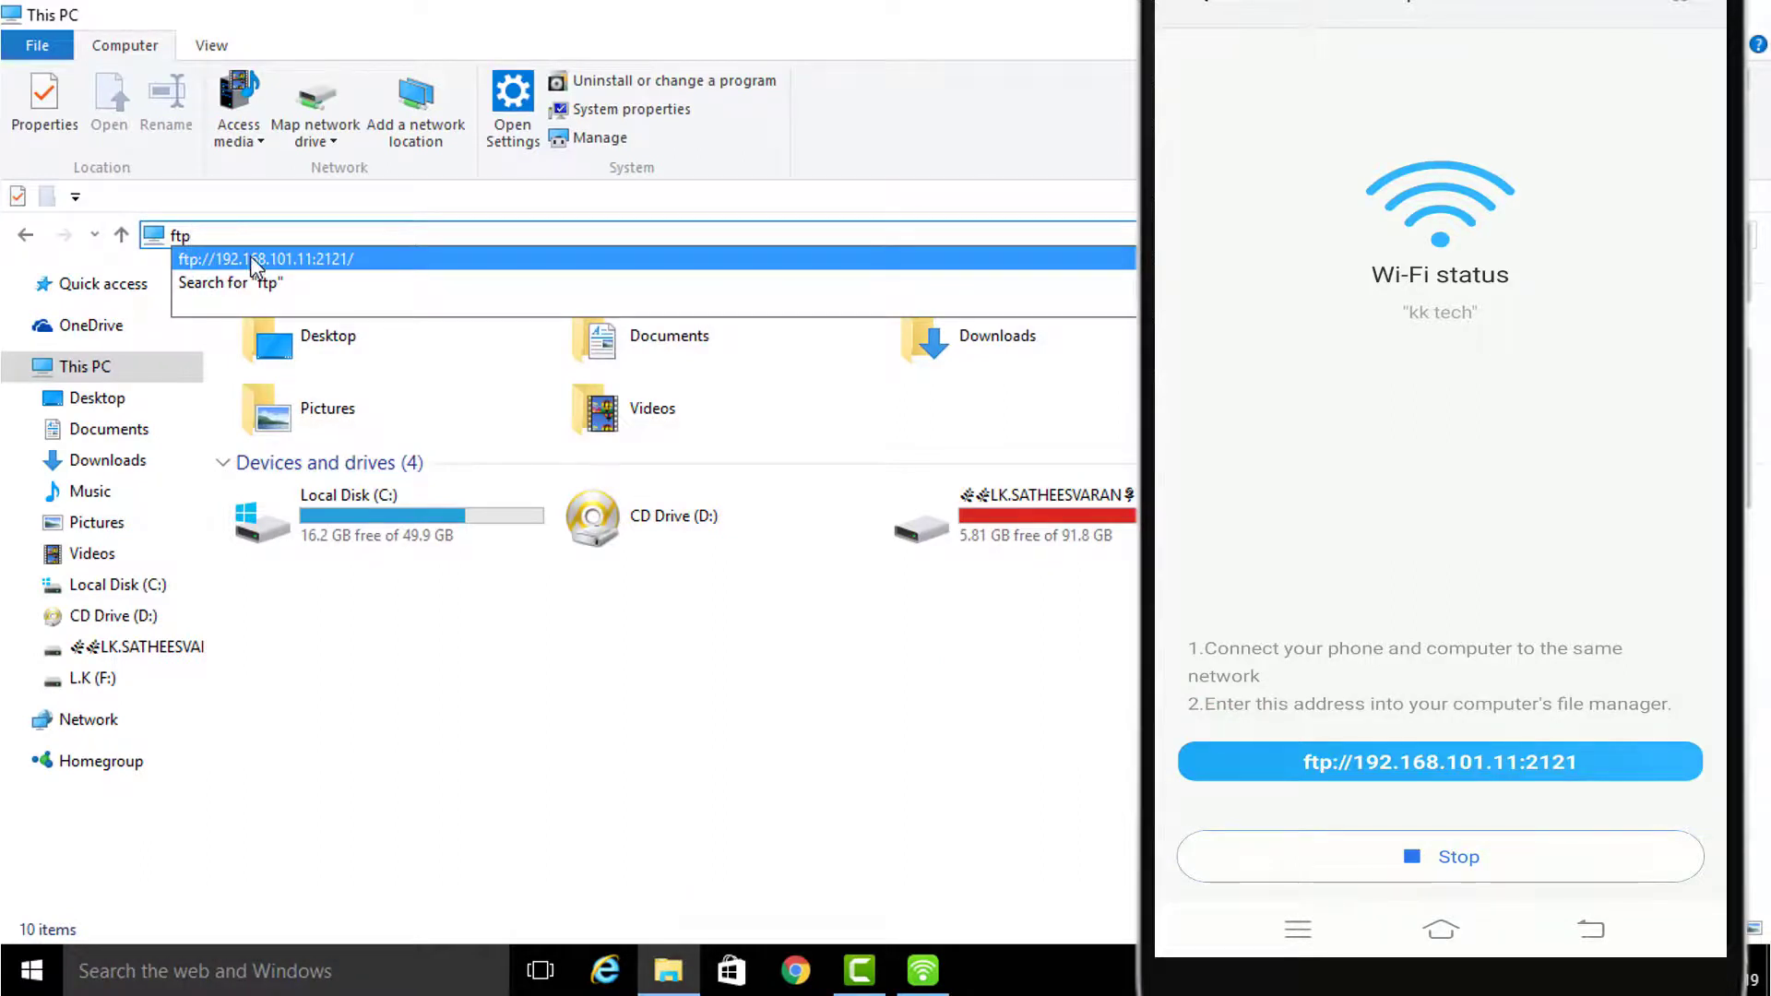
left_click(256, 259)
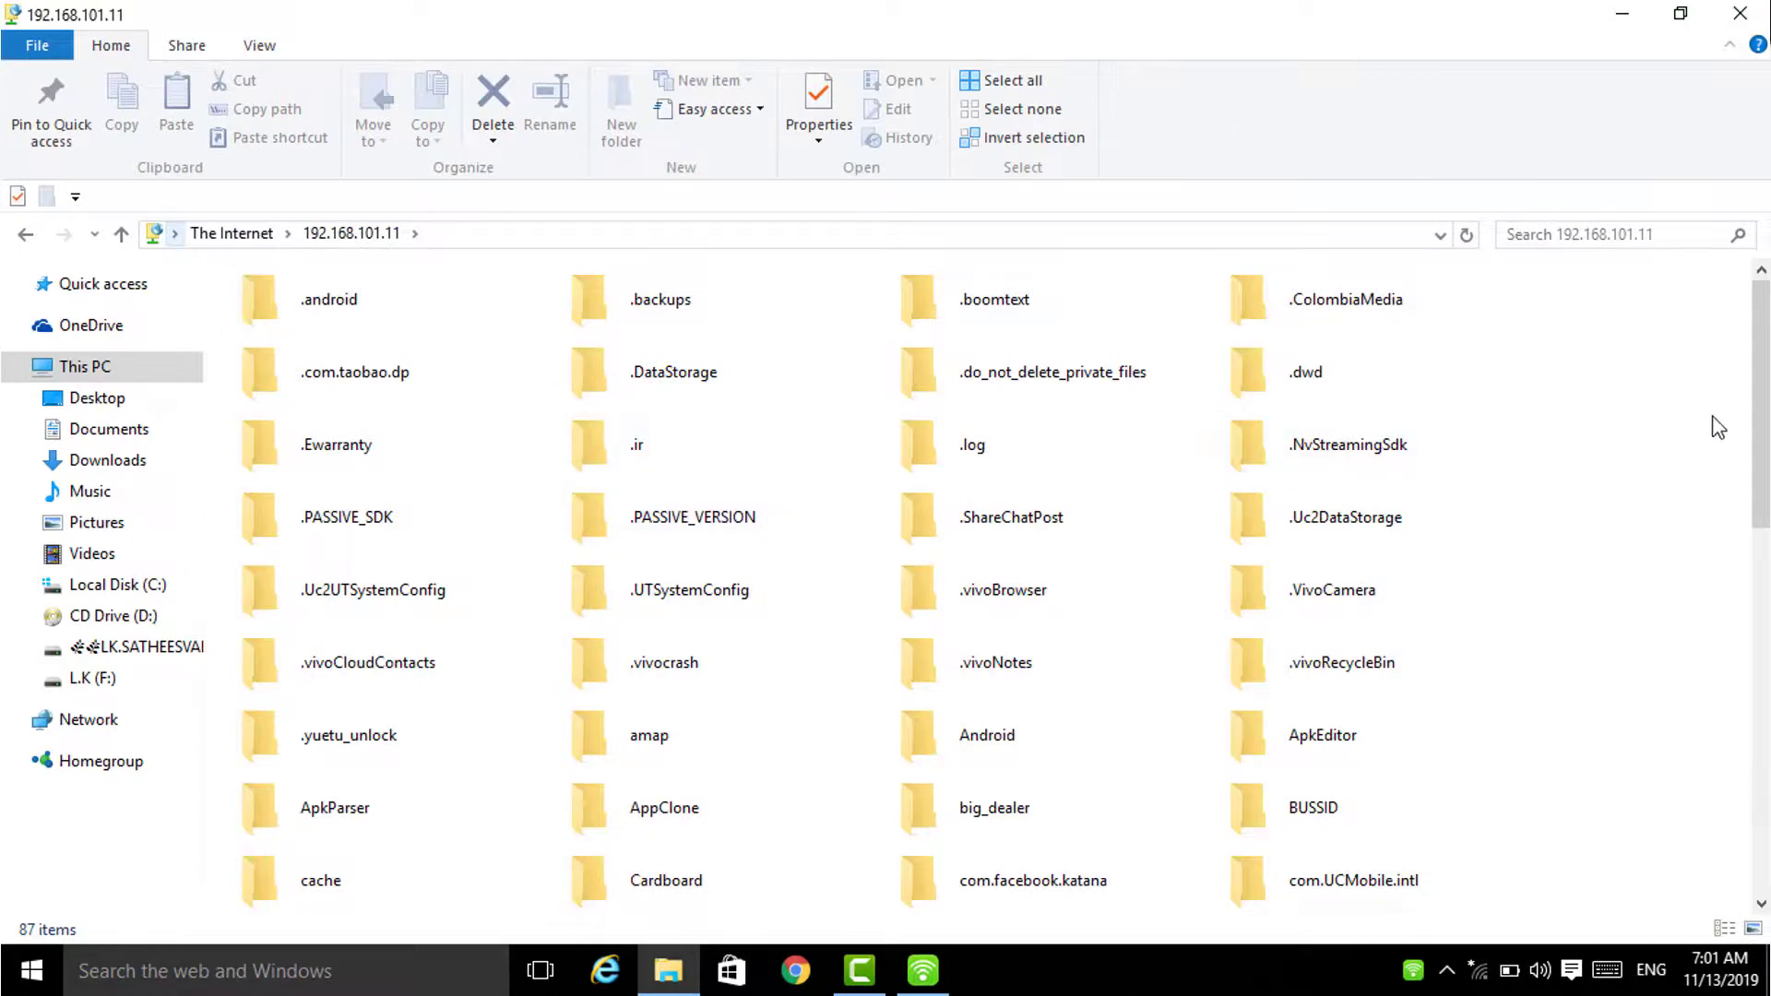
Step: Copy big_dealer.zip from the phone's Download folder to the desktop and snap the window right
left_click_drag(1761, 407, 1762, 656)
scroll(1222, 690, "up", 4)
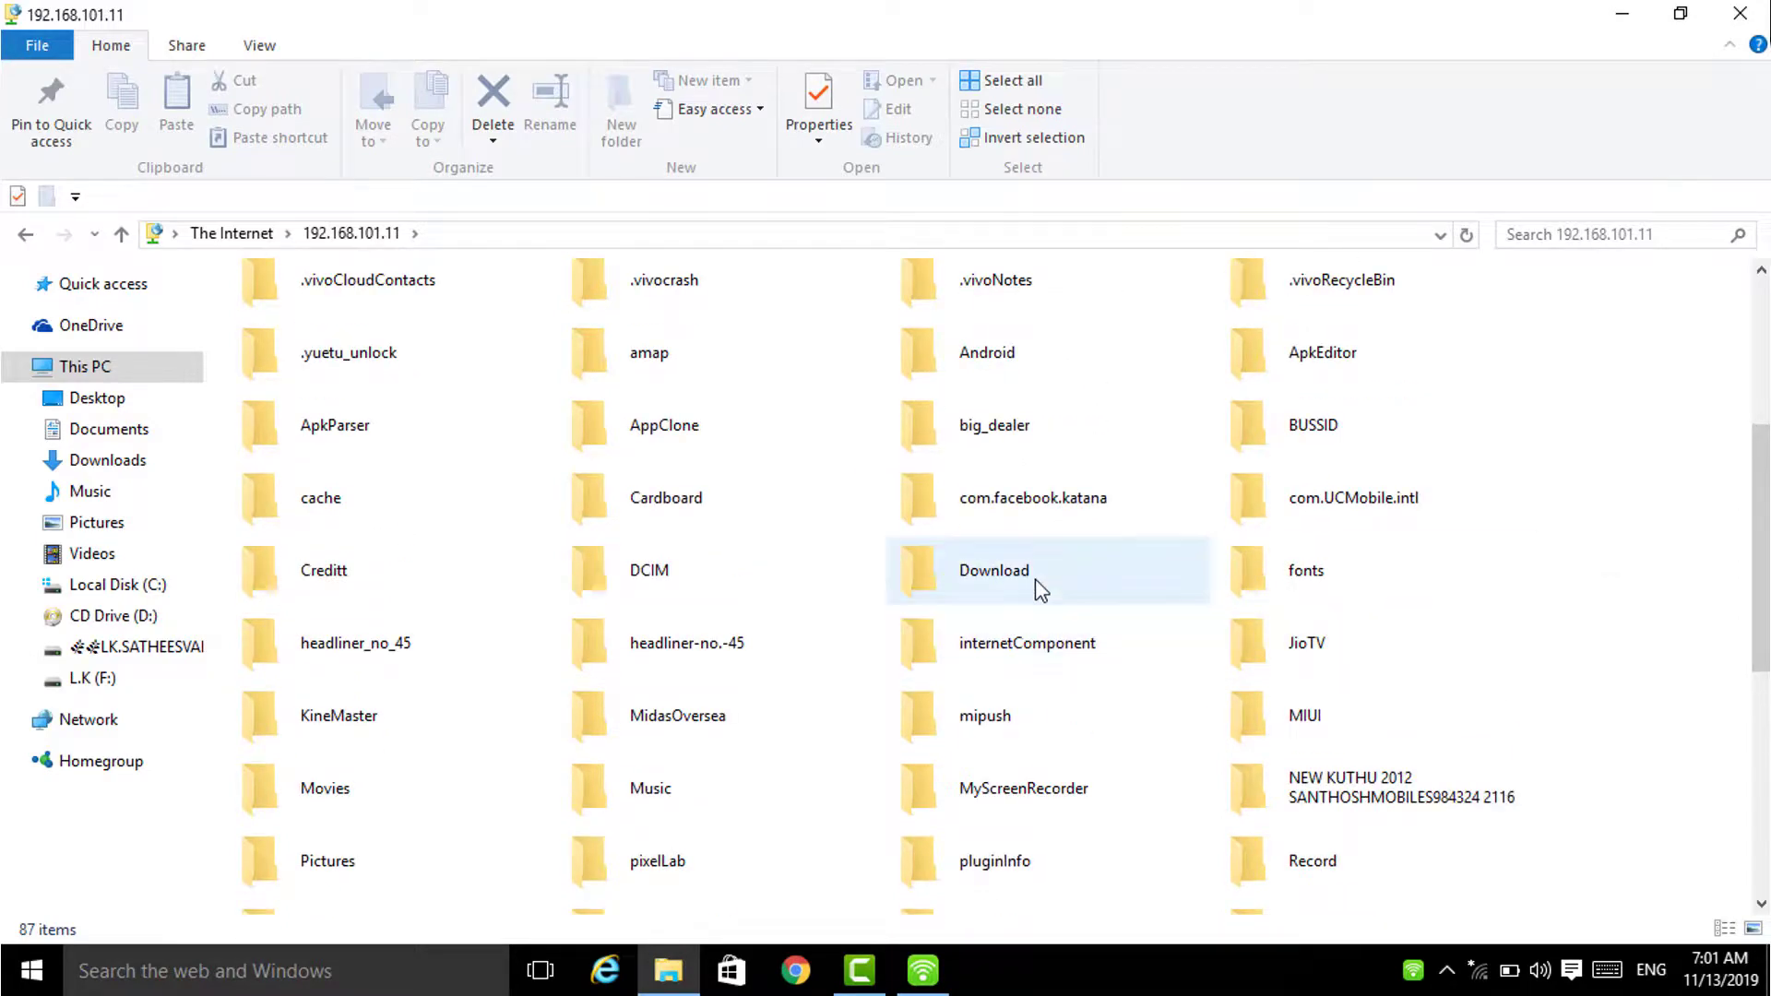
double_click(1040, 590)
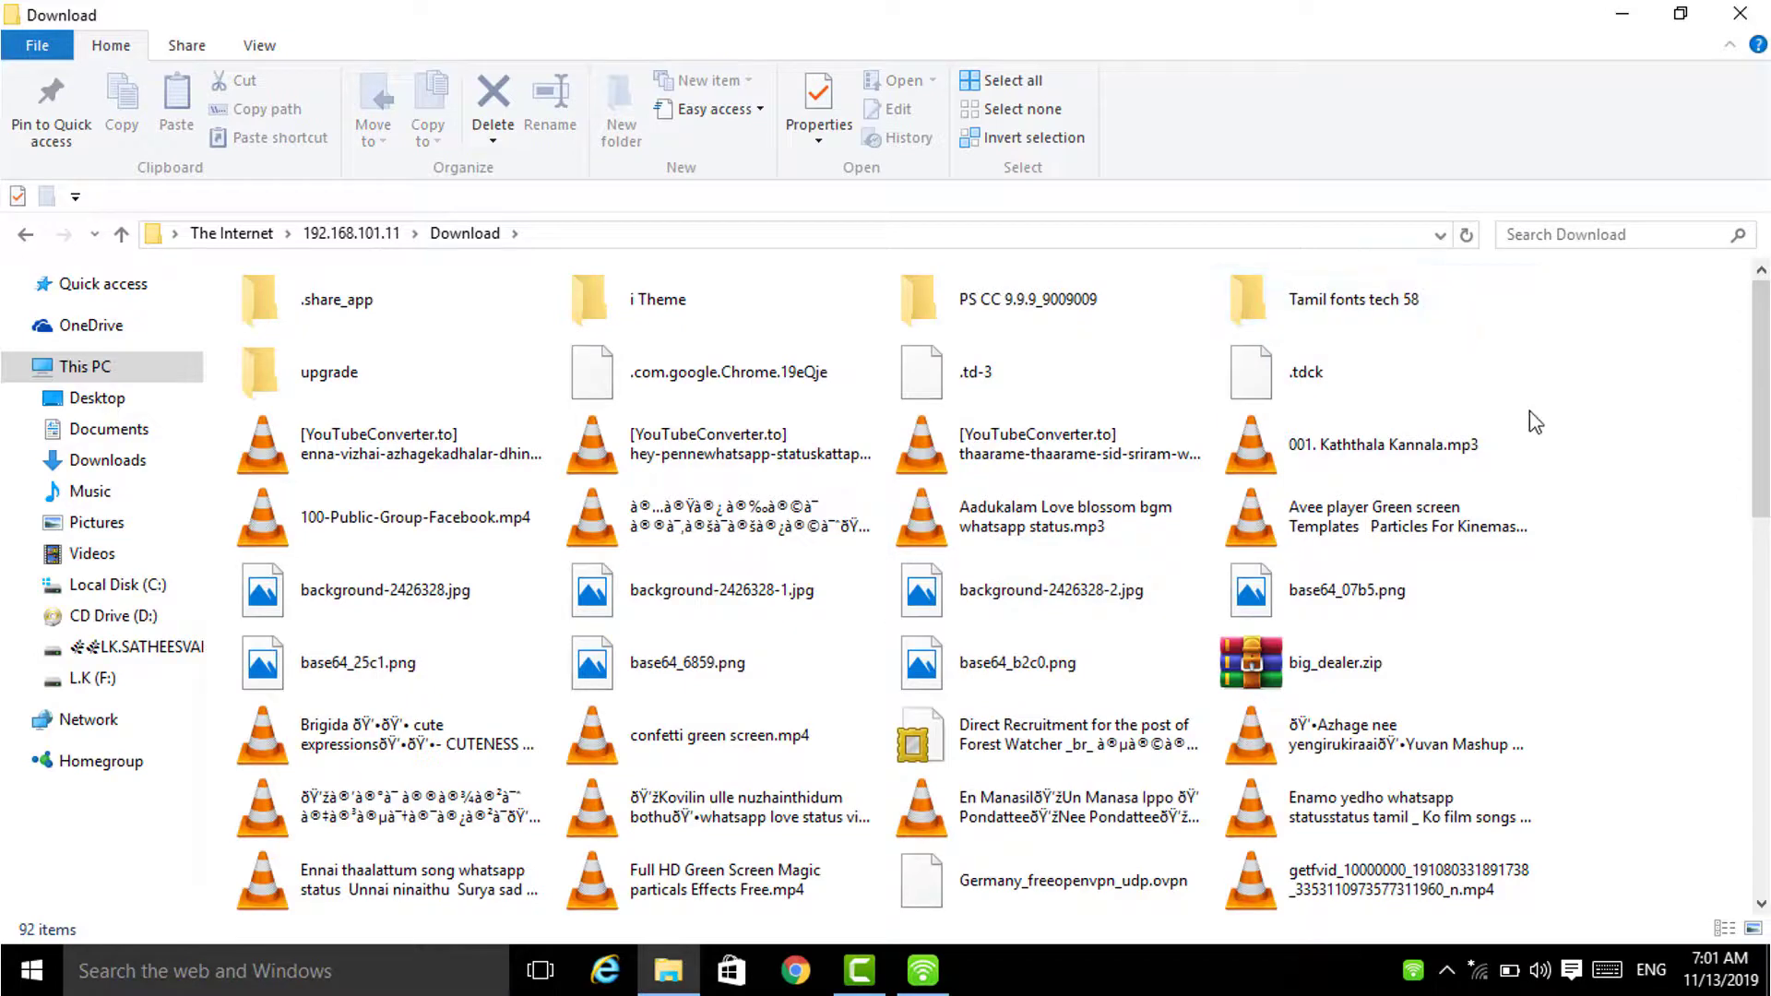
scroll(1734, 410, "down", 3)
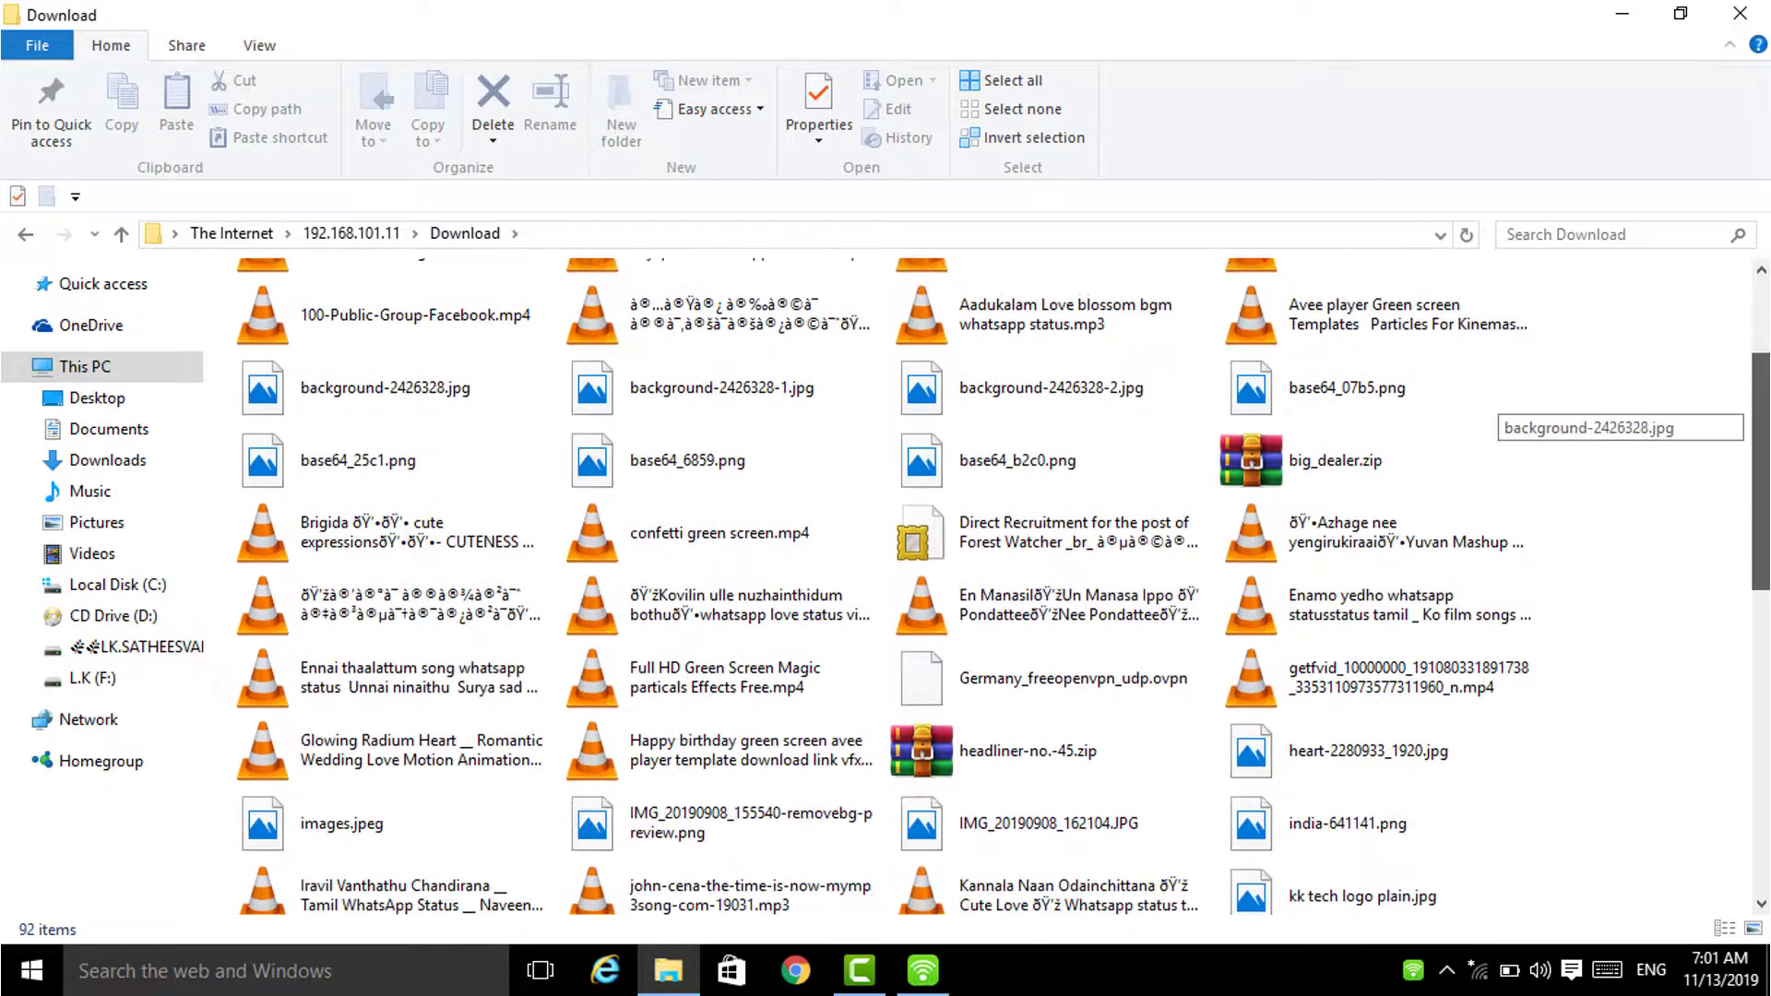
scroll(1734, 410, "up", 3)
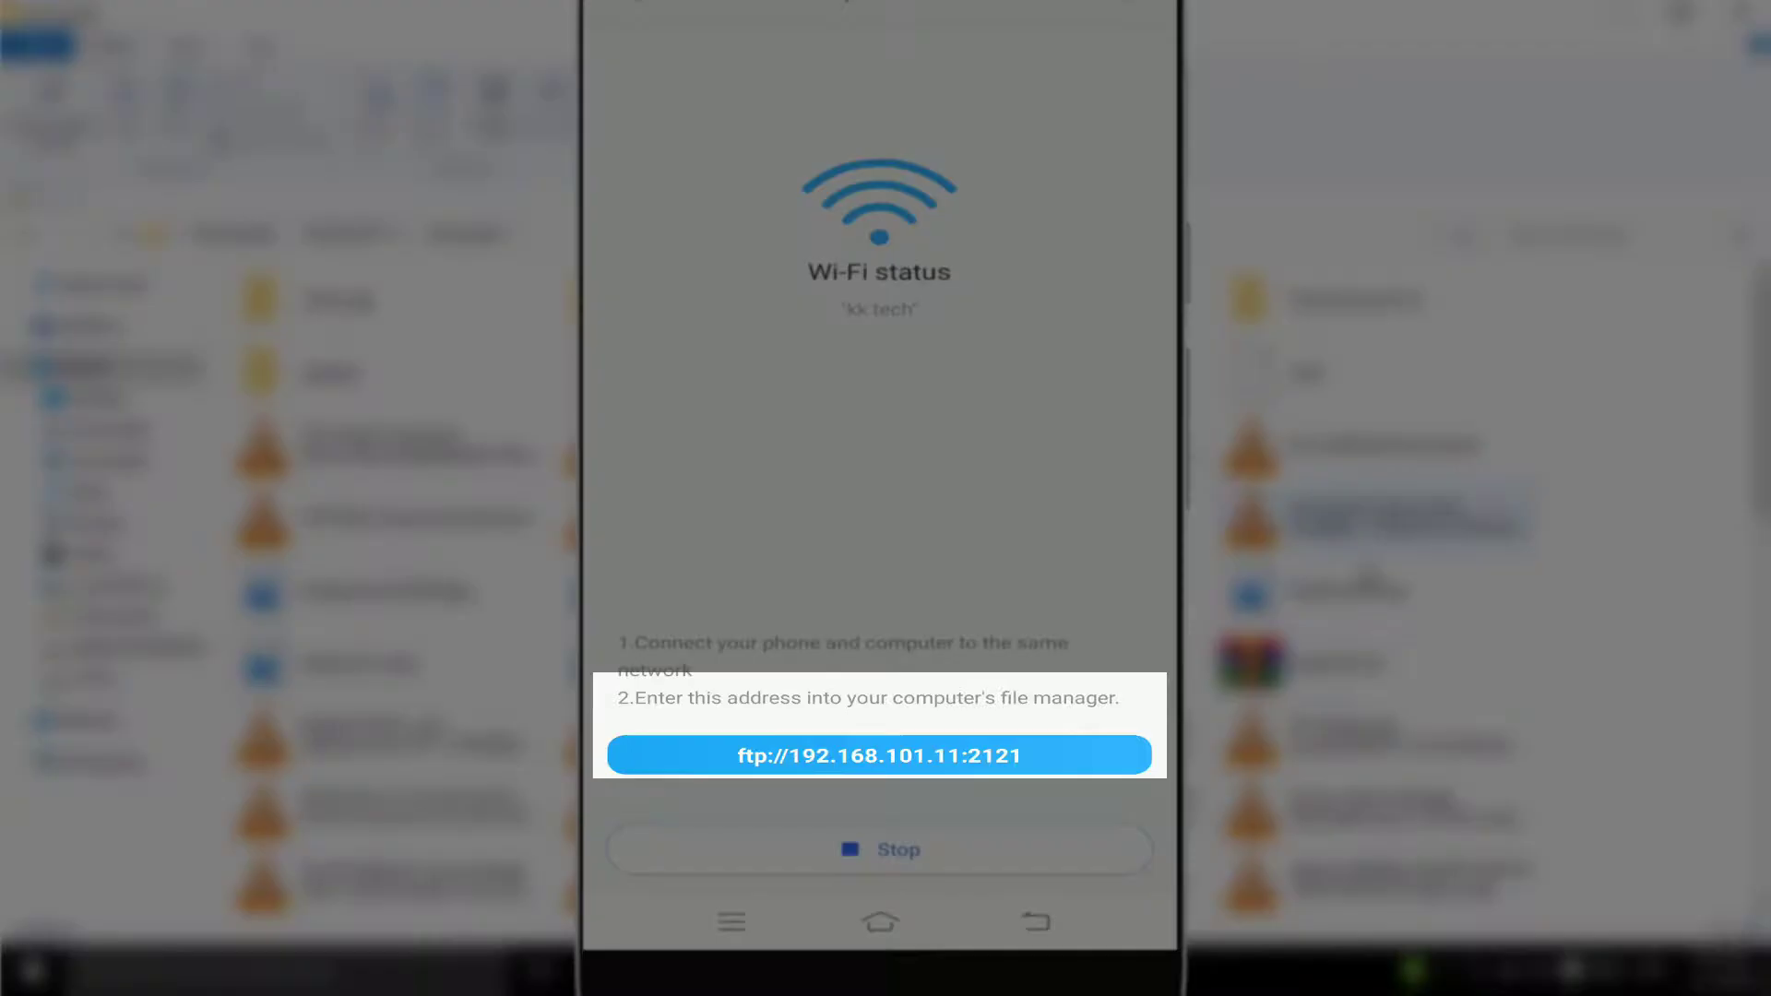
left_click(1398, 656)
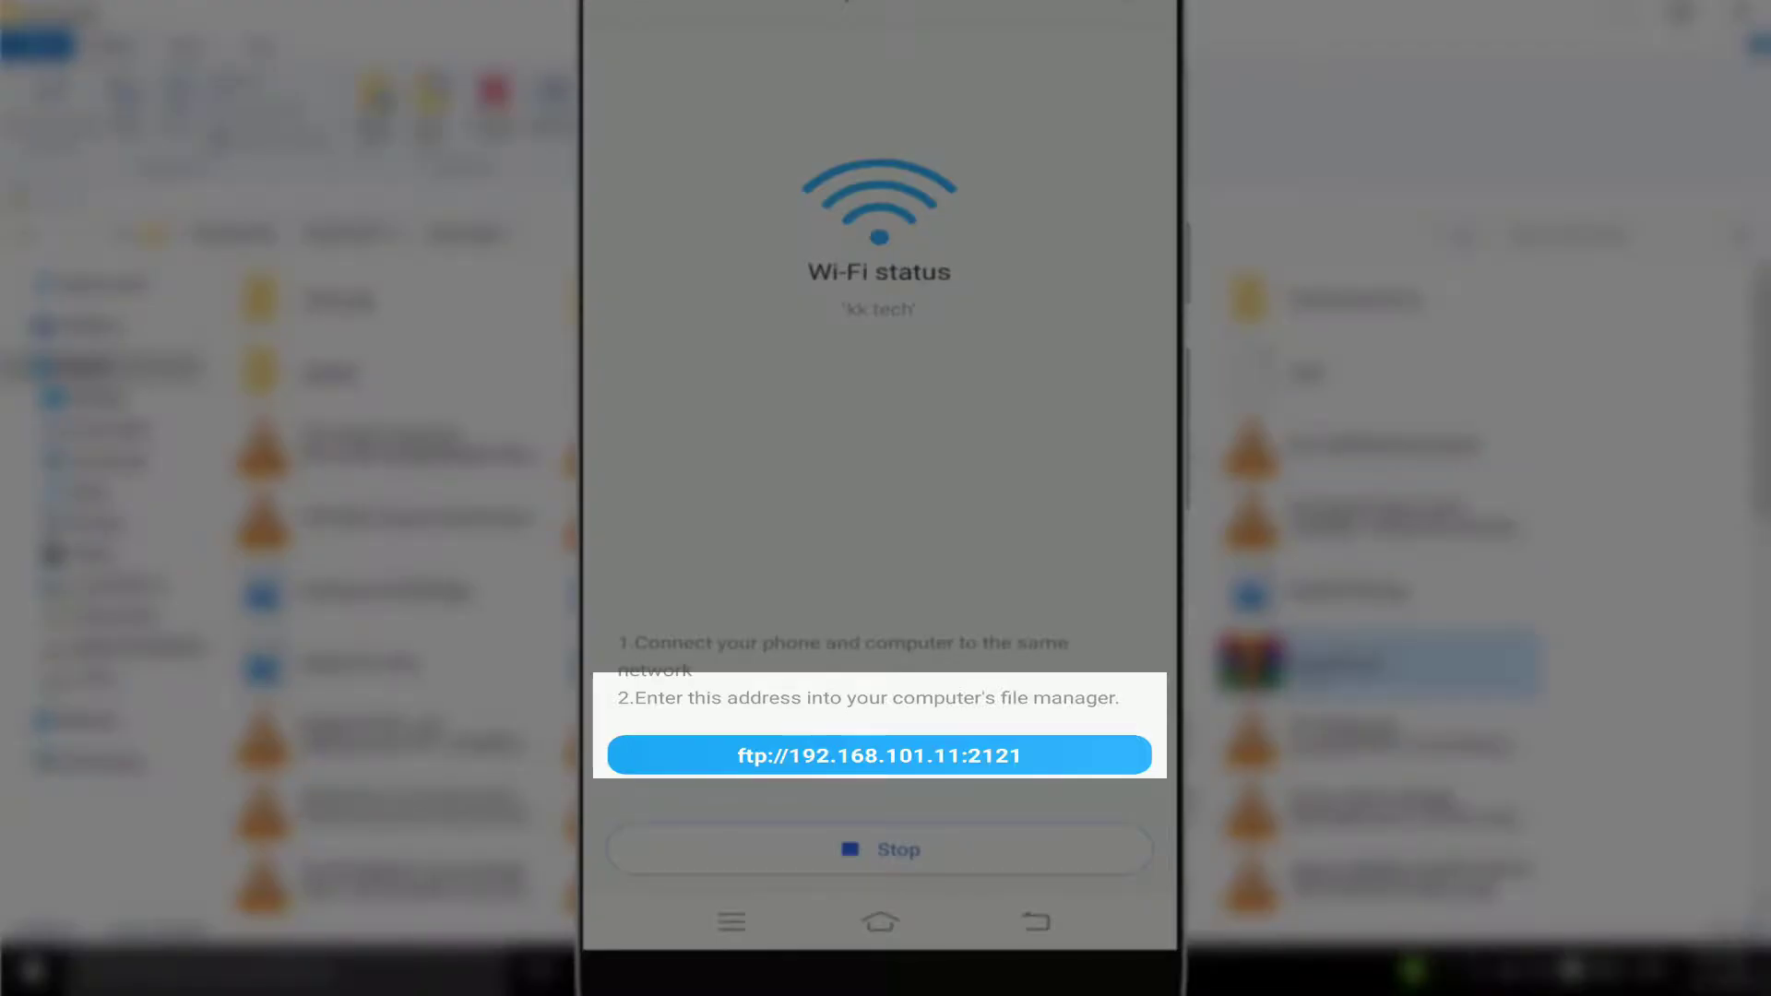
right_click(1300, 656)
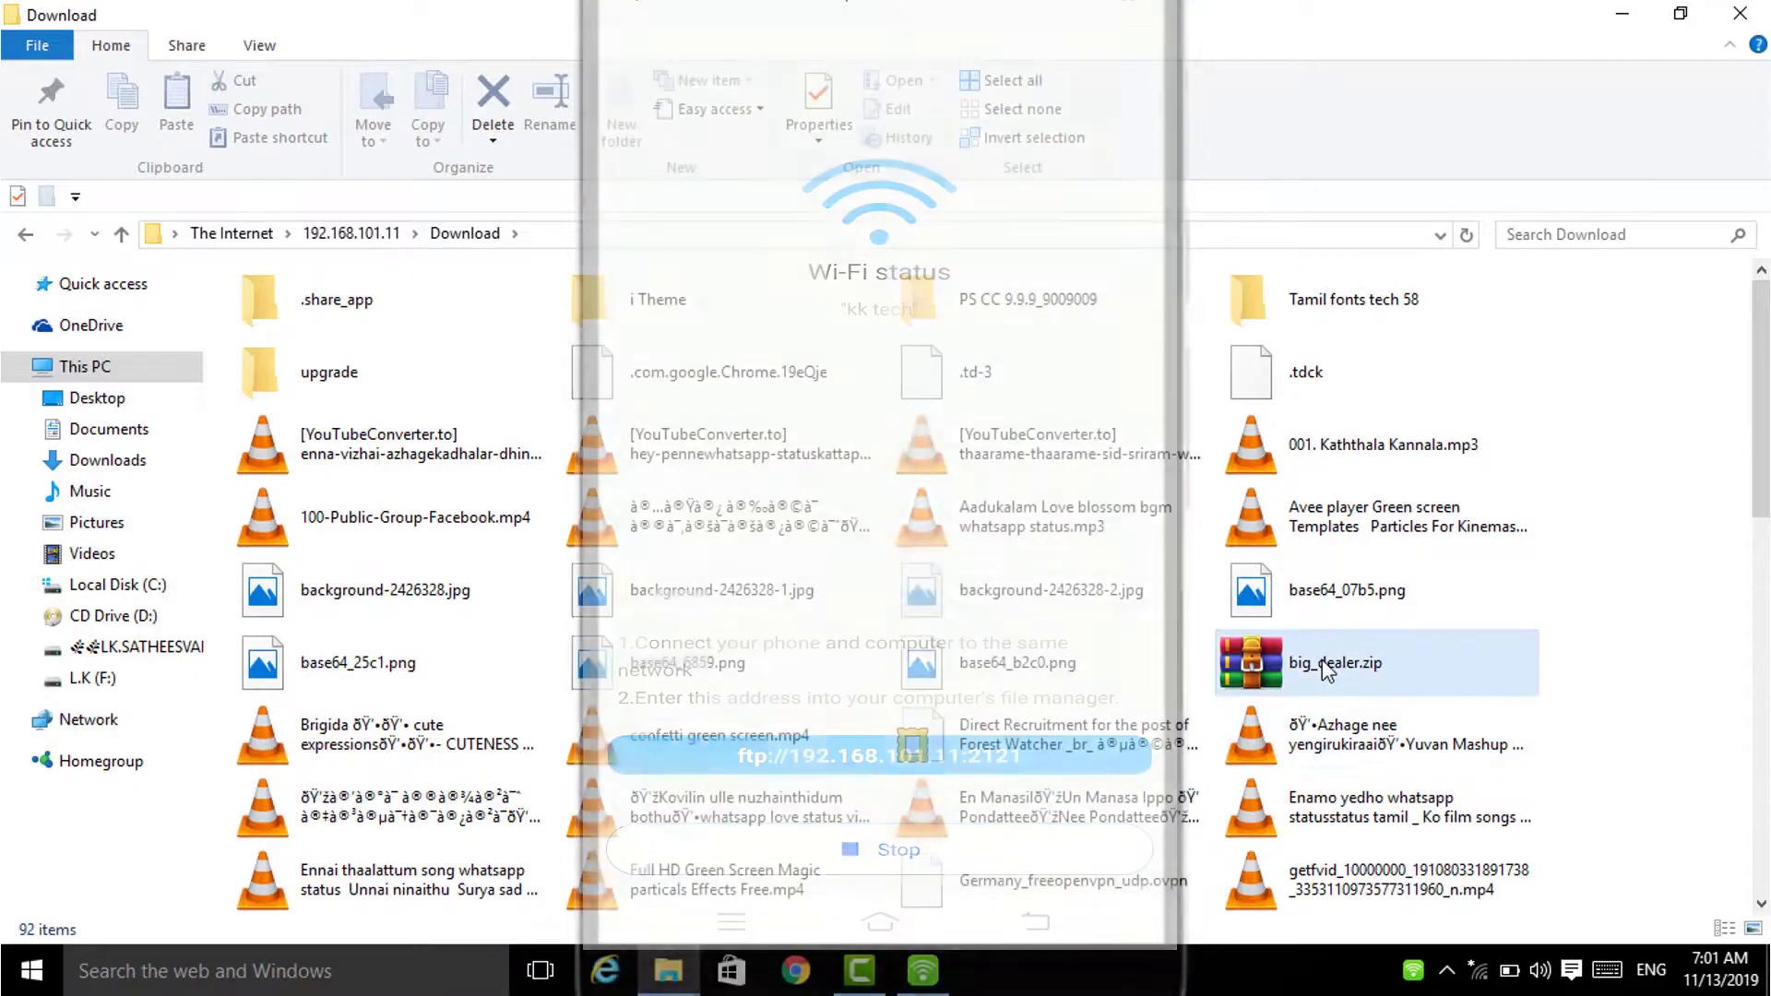
left_click_drag(1099, 10, 1766, 13)
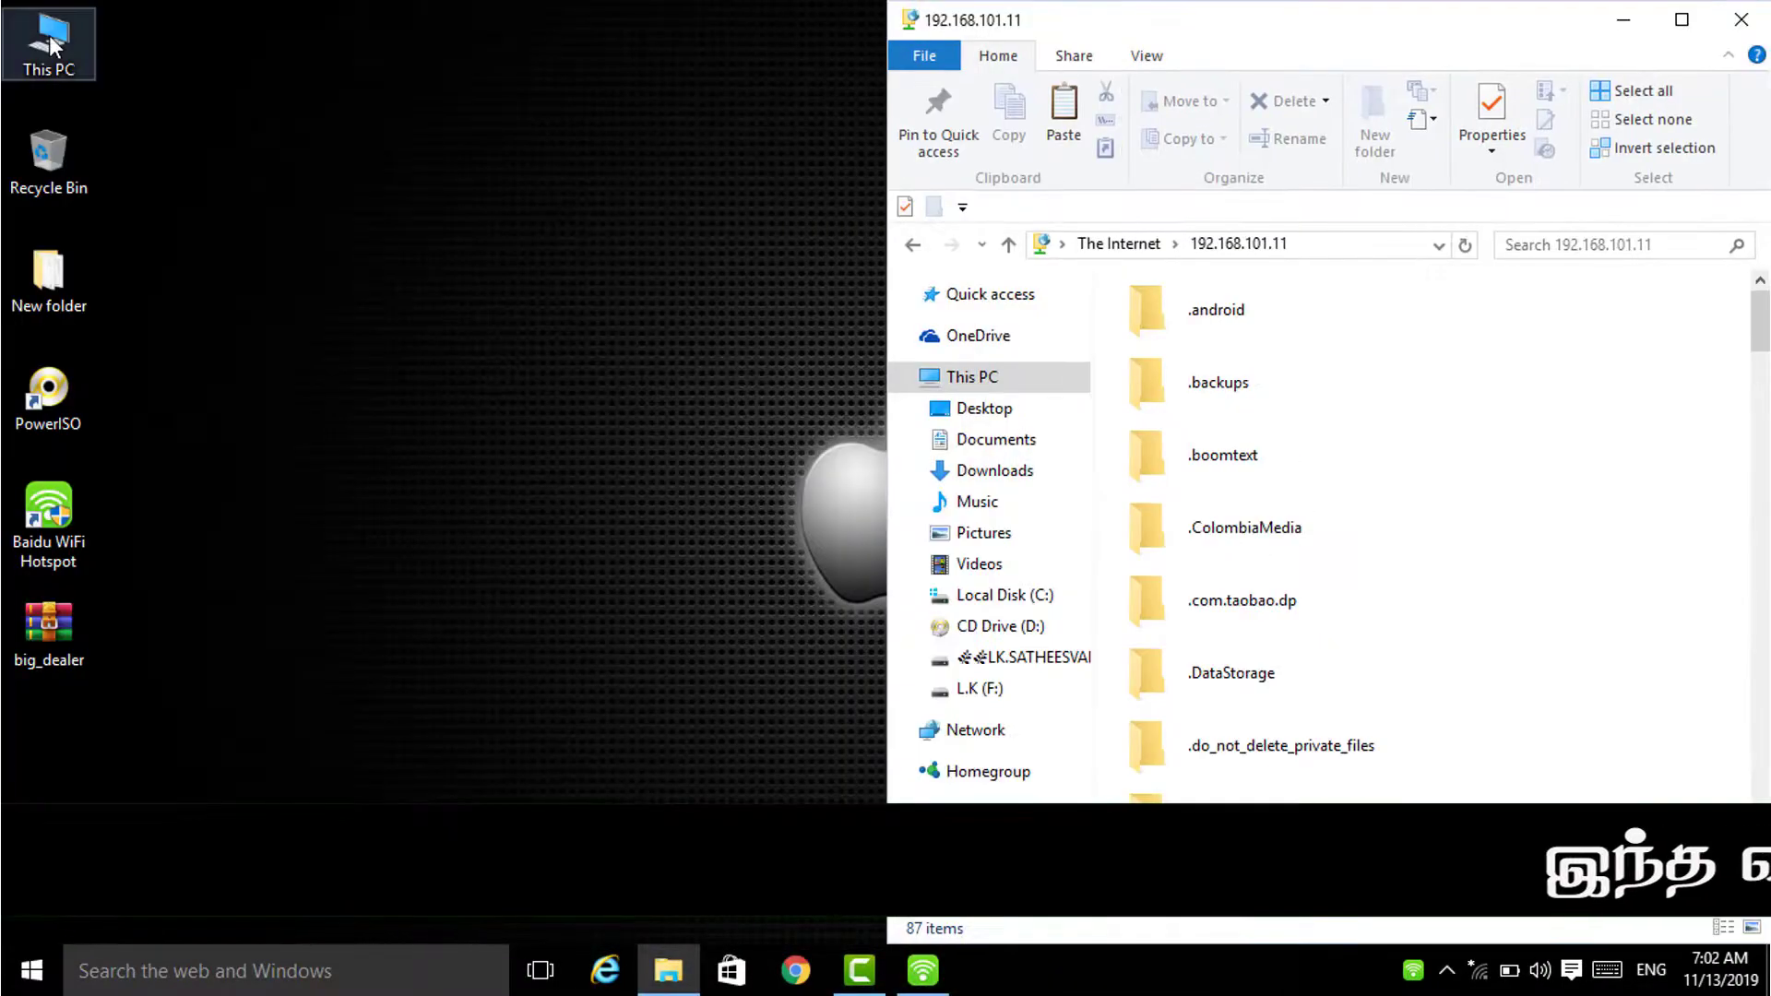
Step: Open the PC's Downloads in a left-snapped window and drag the untitled video onto the phone
double_click(51, 46)
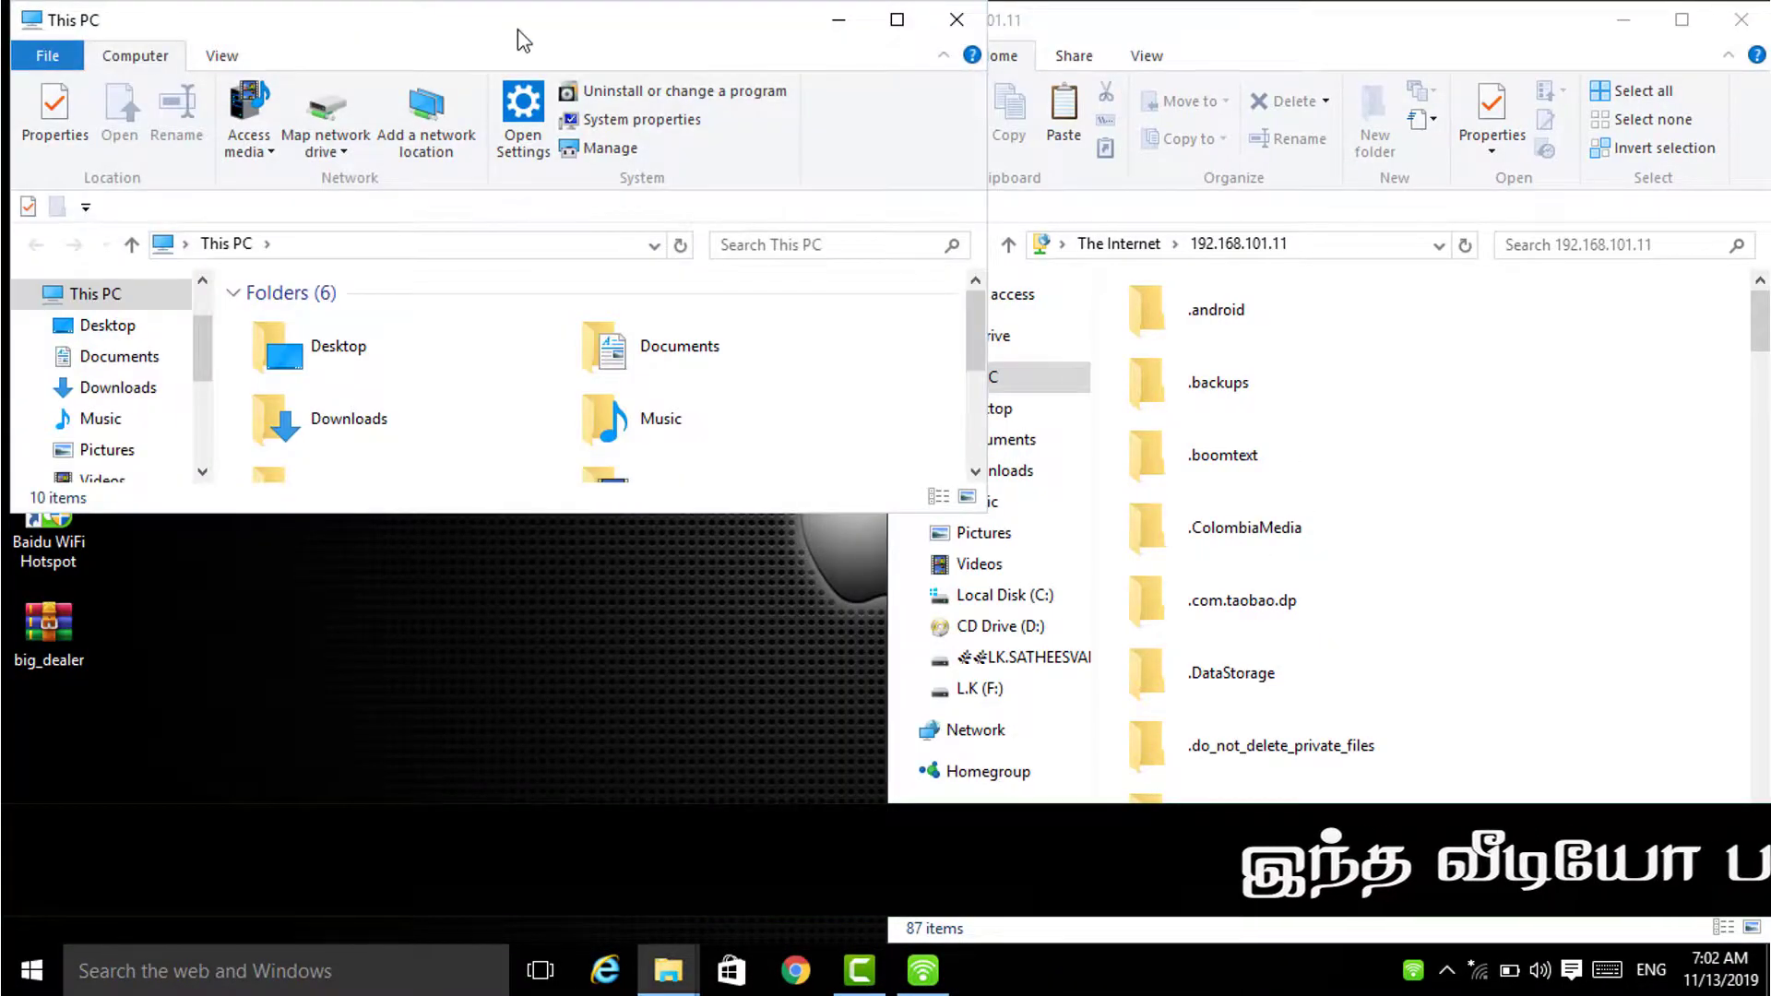
double_click(521, 35)
key("super+Left")
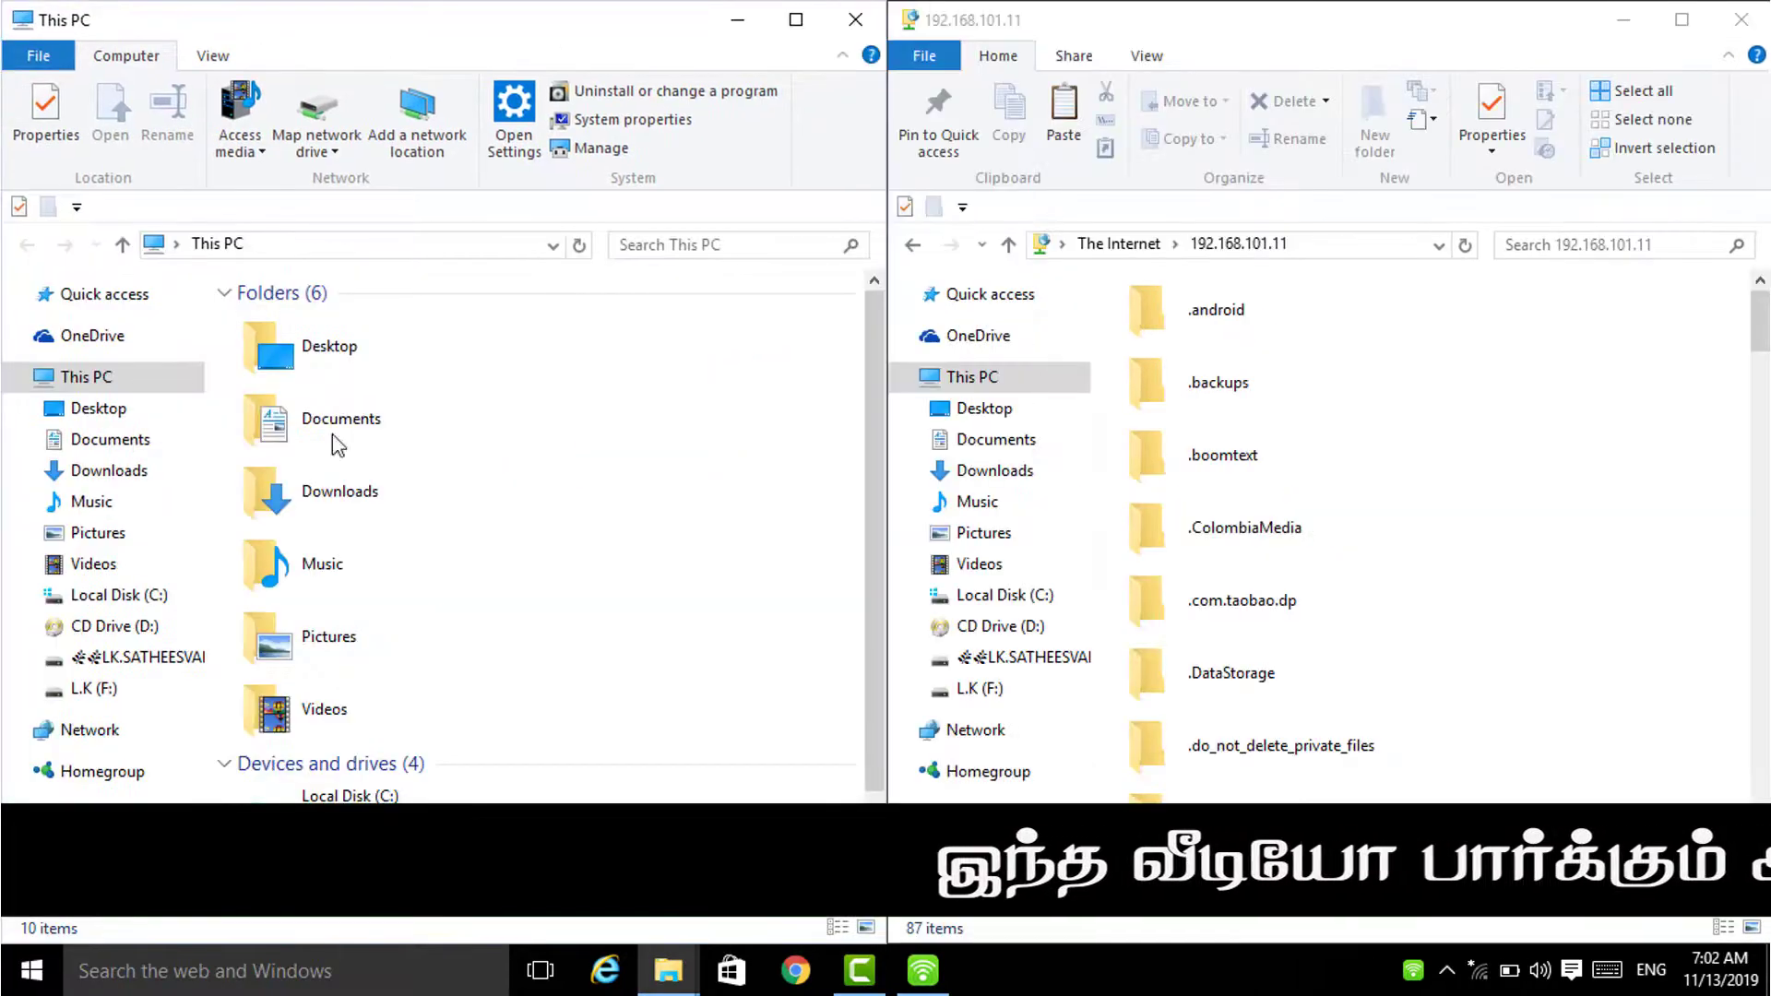
left_click(341, 483)
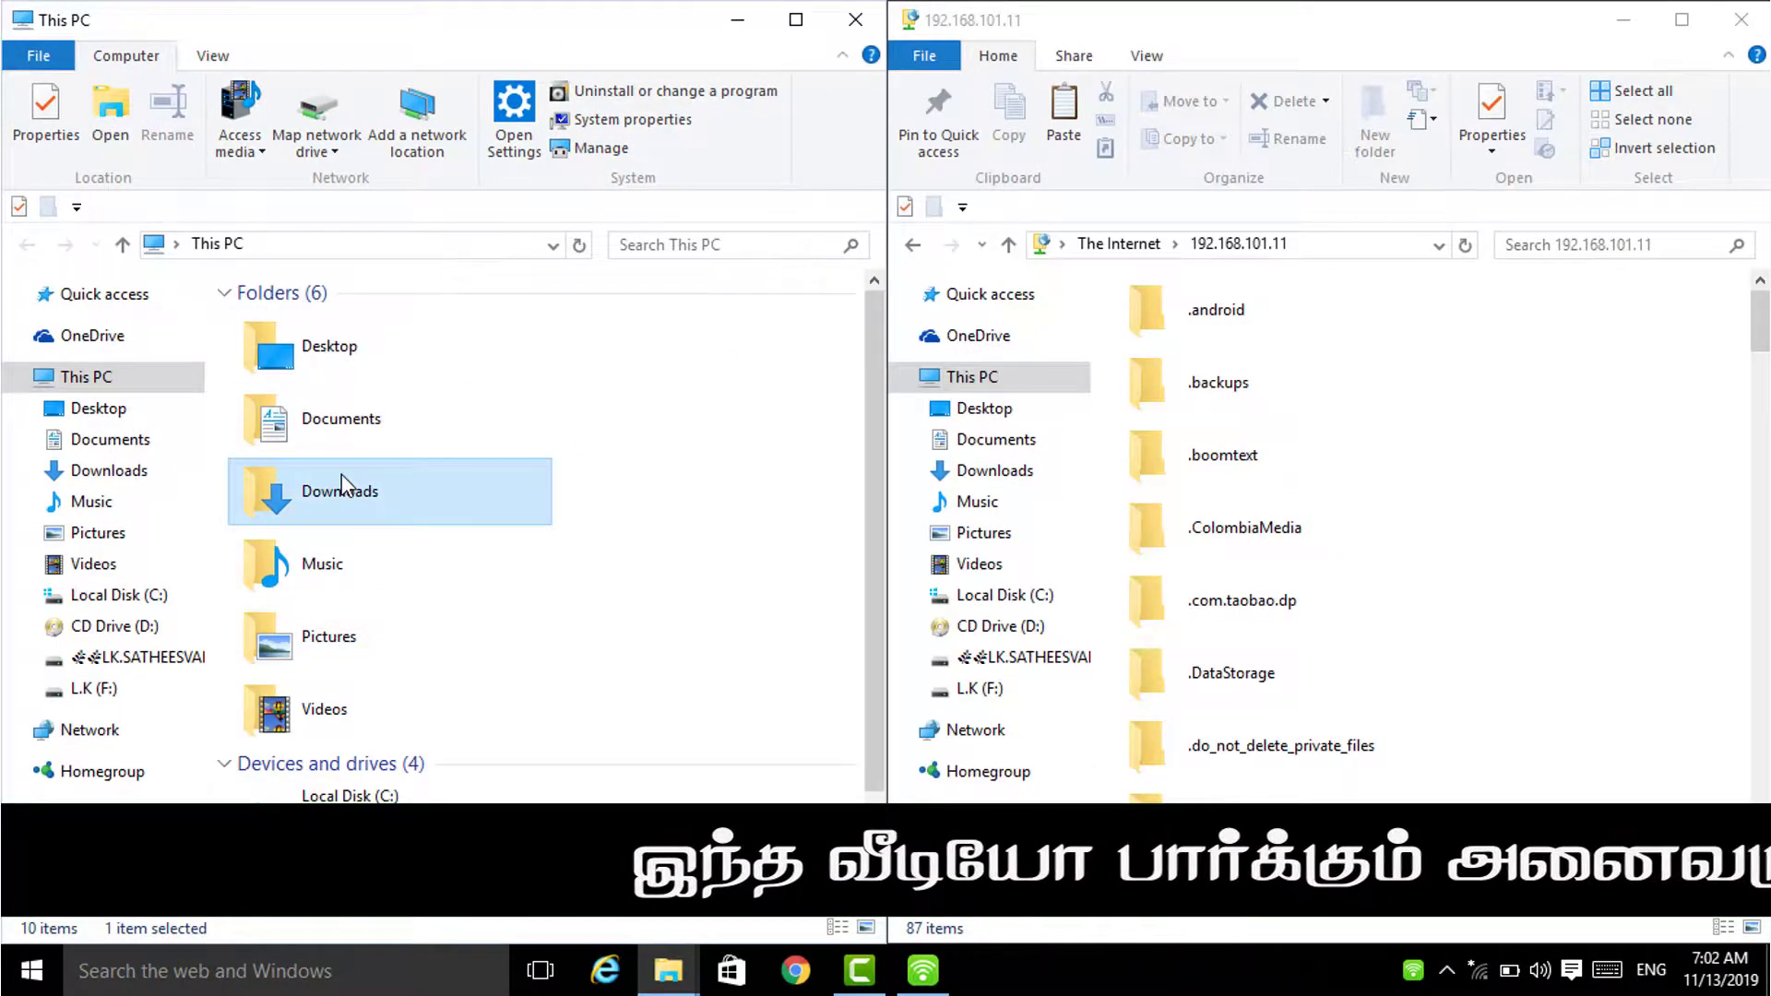
double_click(341, 480)
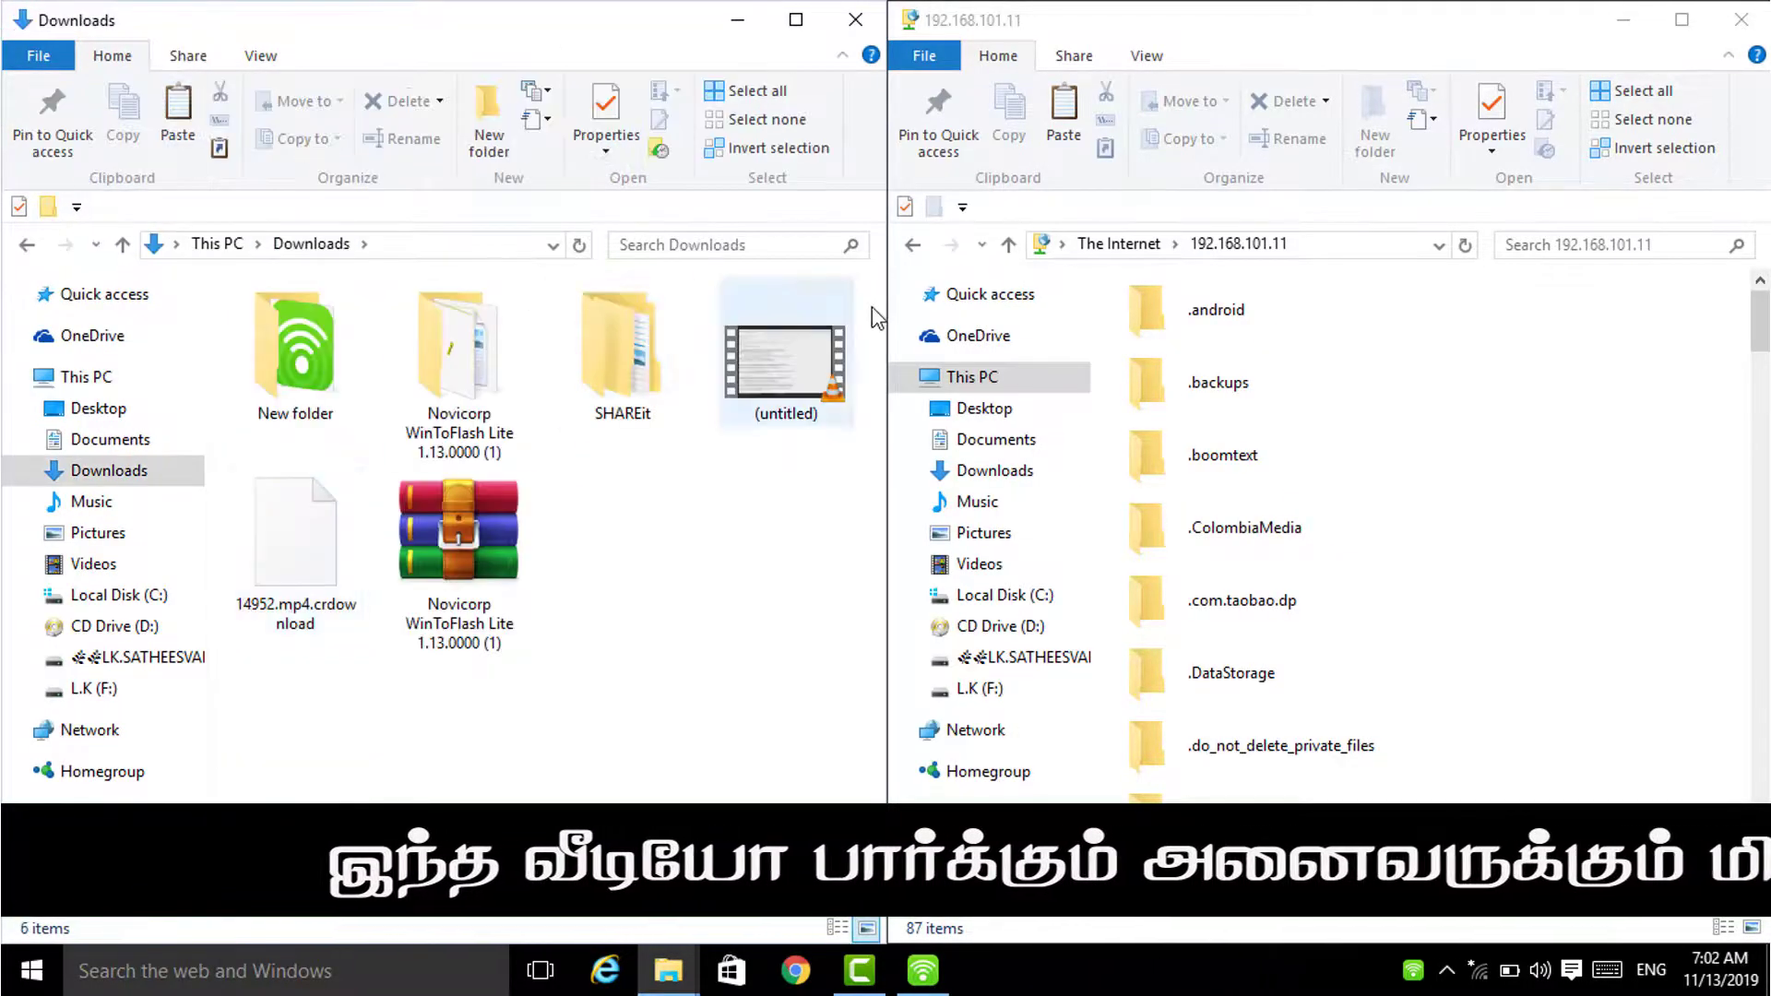
left_click_drag(793, 368, 1472, 466)
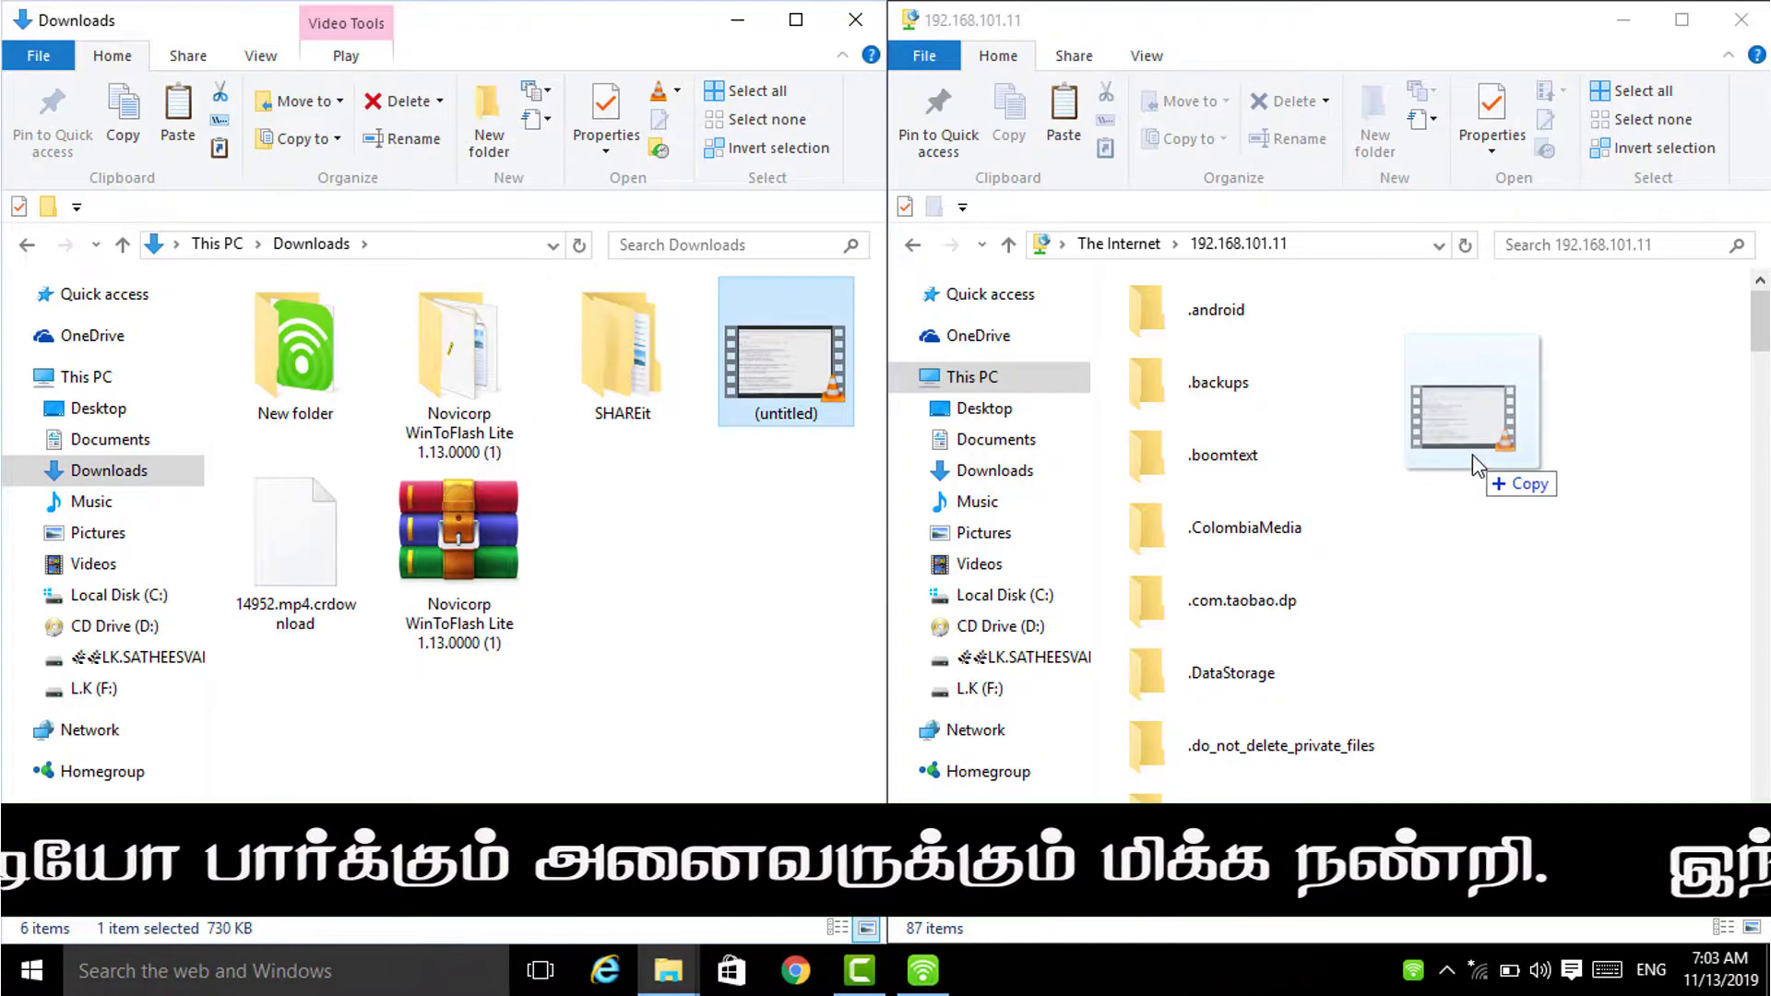